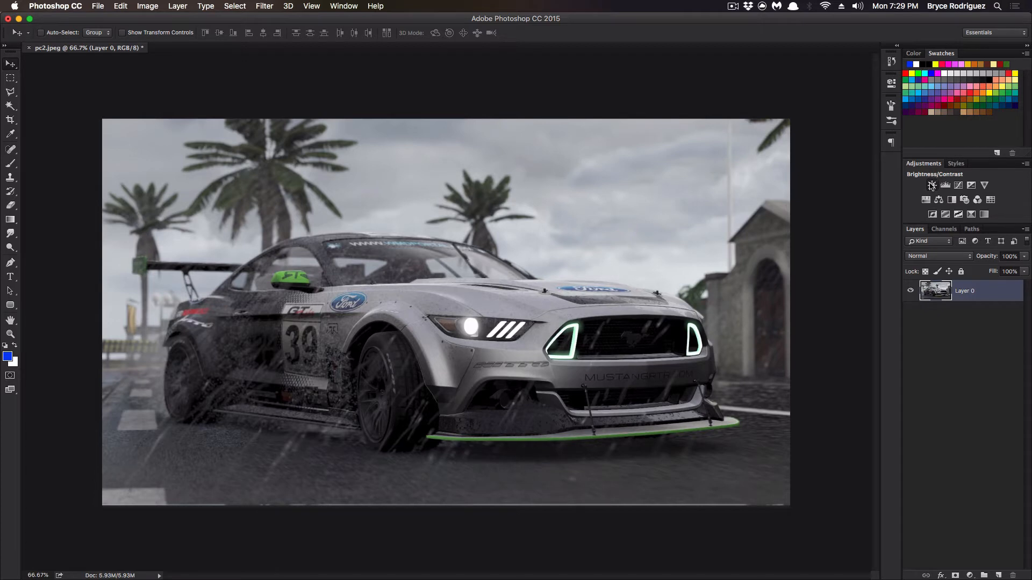
Step: Add a Brightness/Contrast adjustment layer above the car photo and set its brightness to 29
click(932, 185)
mouse_move(799, 136)
mouse_down()
mouse_move(821, 136)
mouse_move(802, 137)
mouse_up()
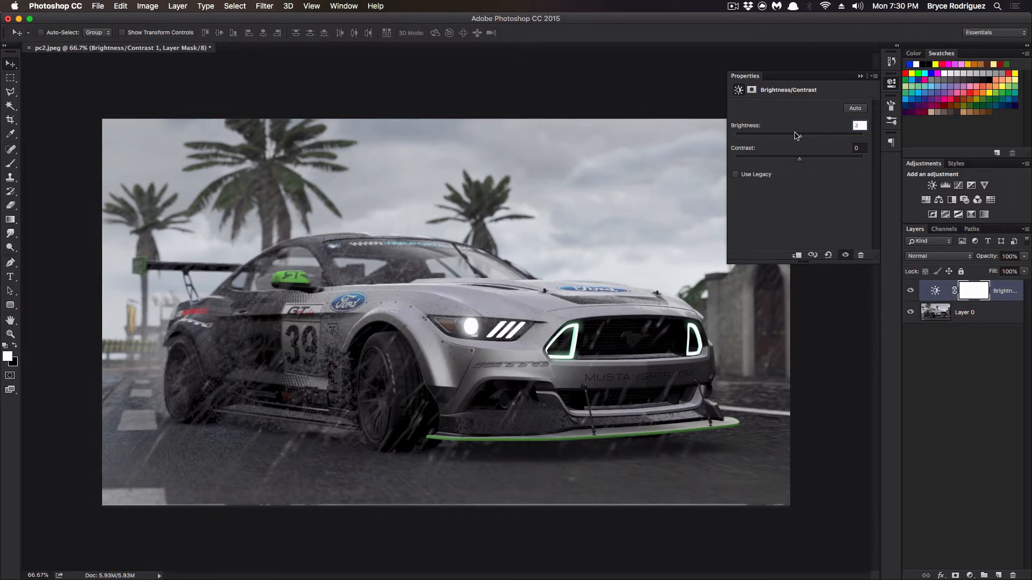
drag(802, 140, 812, 138)
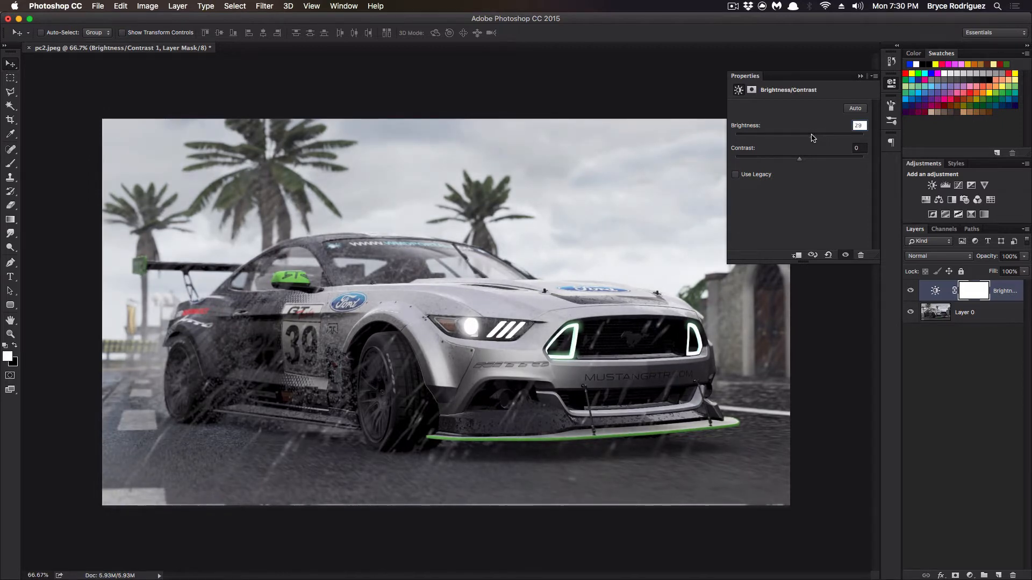
click(859, 76)
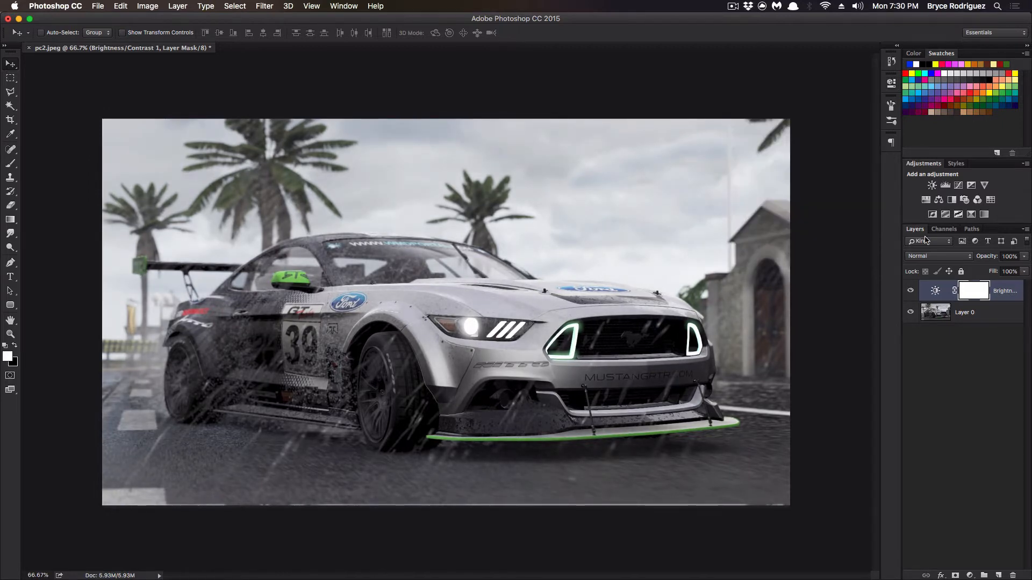
Step: Raise the contrast of the Brightness/Contrast adjustment layer to about 29
double_click(936, 290)
mouse_move(800, 159)
mouse_down()
mouse_move(845, 162)
mouse_move(814, 157)
mouse_up()
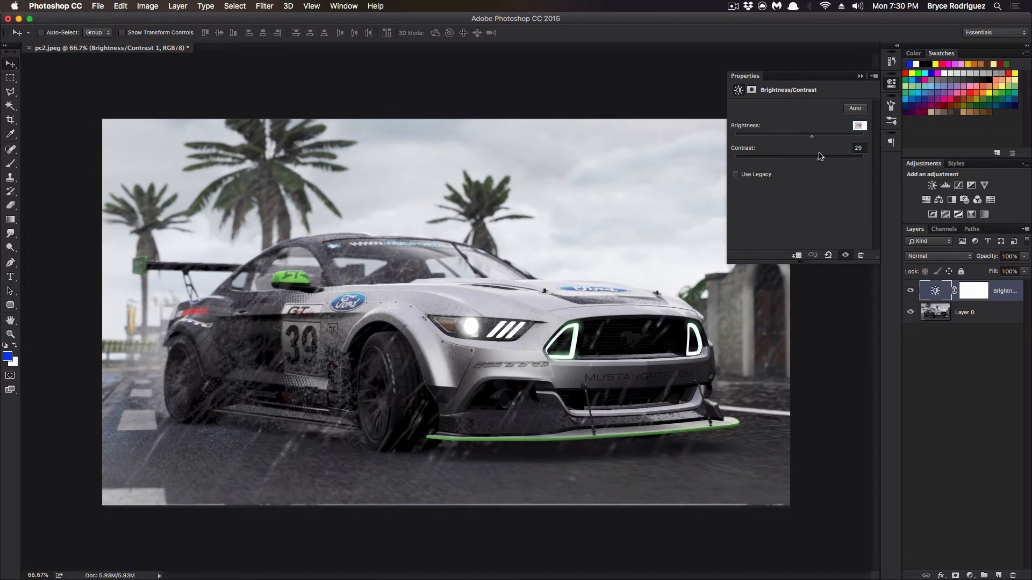
drag(820, 156, 818, 157)
click(860, 76)
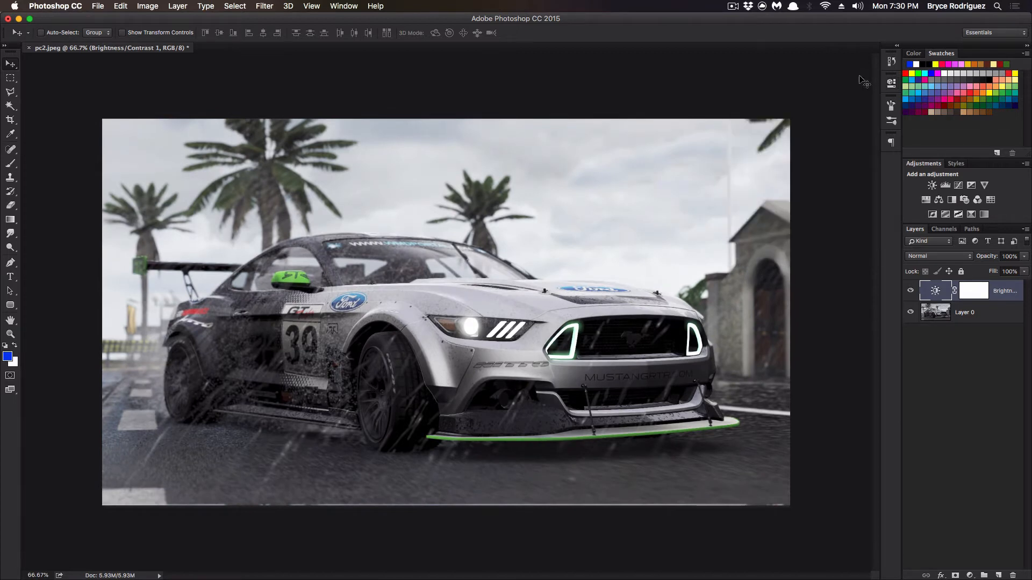
Step: Add a Curves adjustment layer with a gentle RGB S-curve that darkens the shadows and slightly lifts the highlights
click(958, 185)
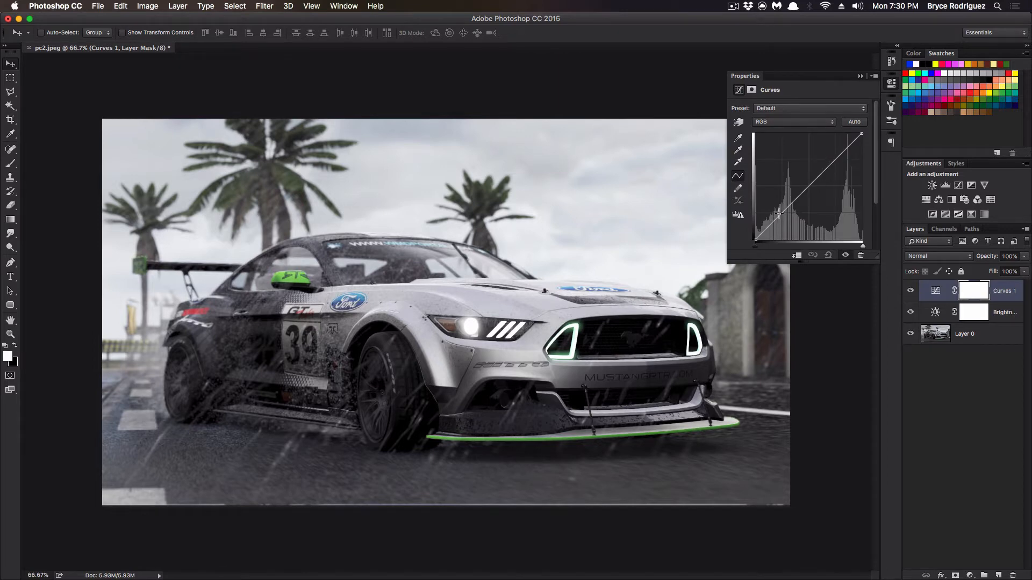
drag(779, 214, 780, 219)
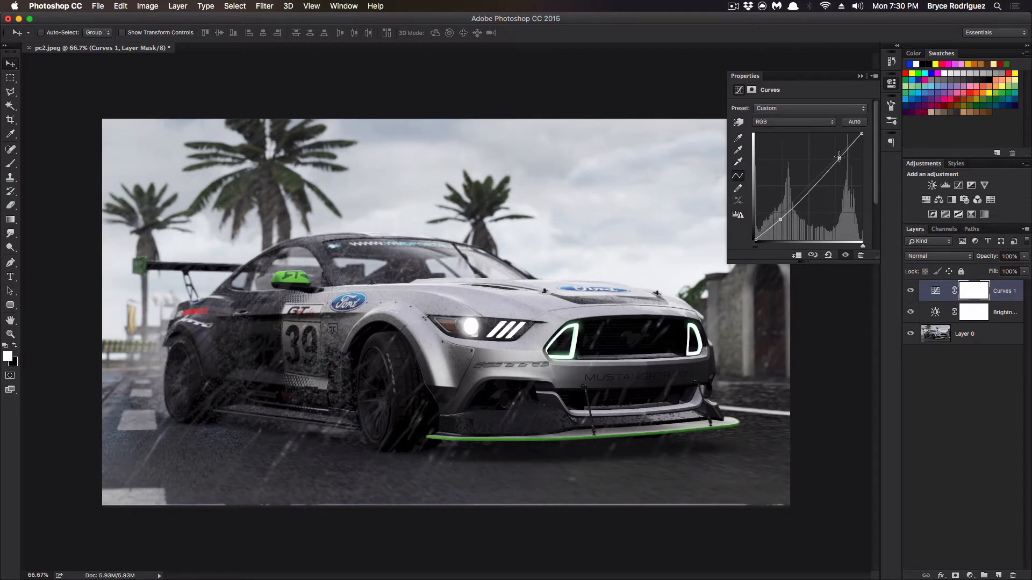
drag(839, 157, 837, 157)
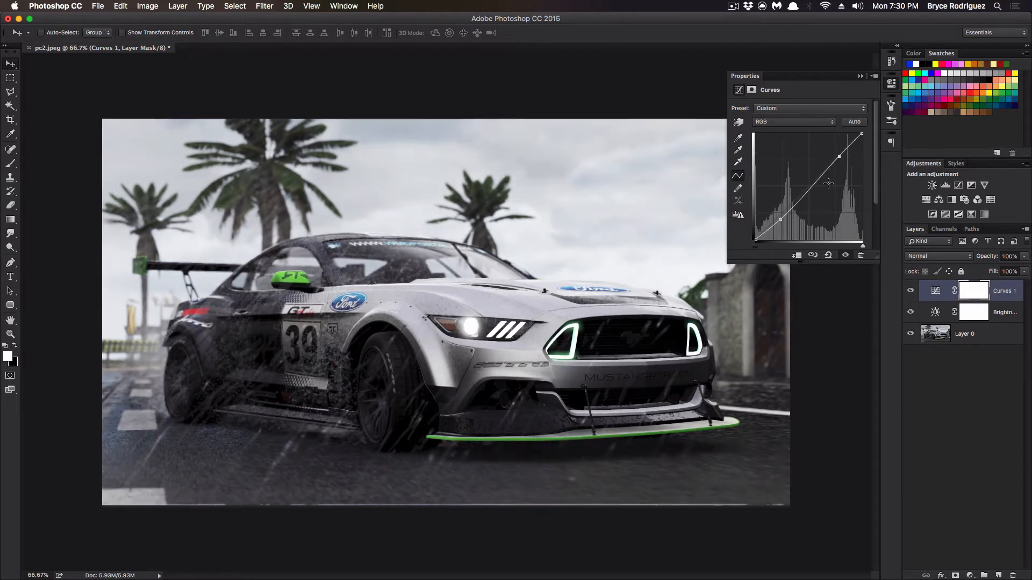
click(861, 76)
Step: Add a Black & White adjustment layer, set its blend mode to Overlay and lower its opacity
click(951, 200)
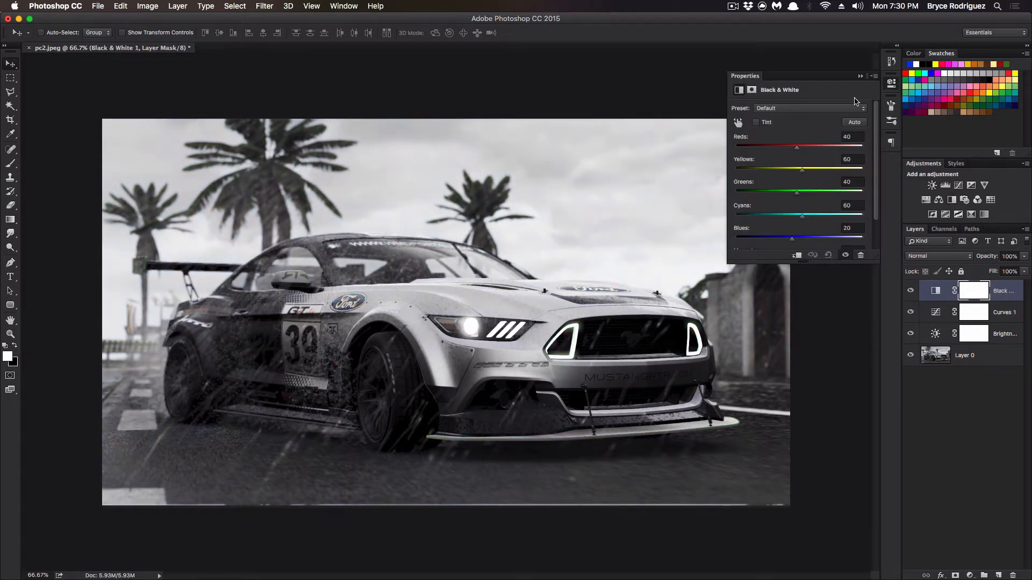
click(860, 76)
click(951, 258)
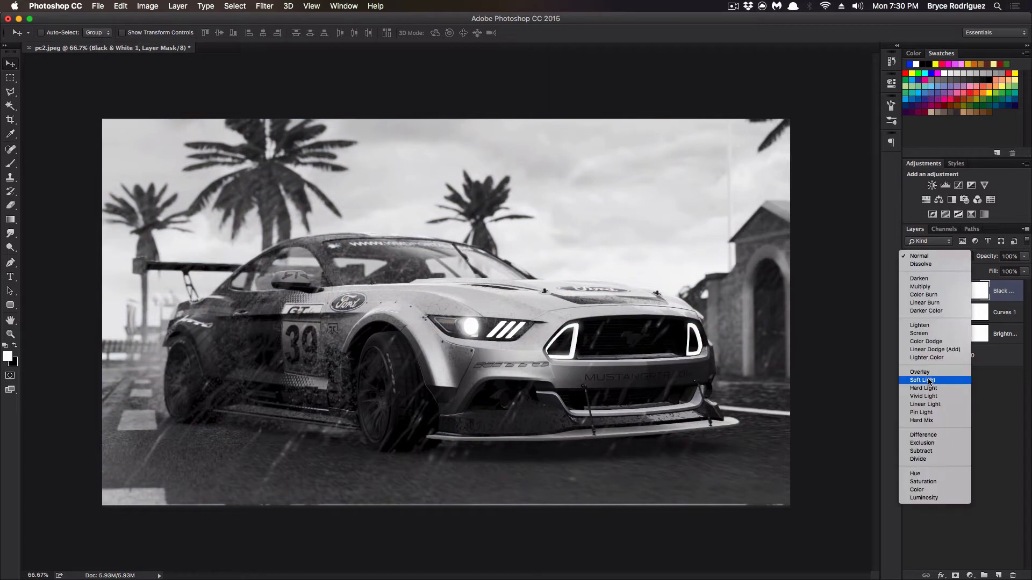
click(930, 373)
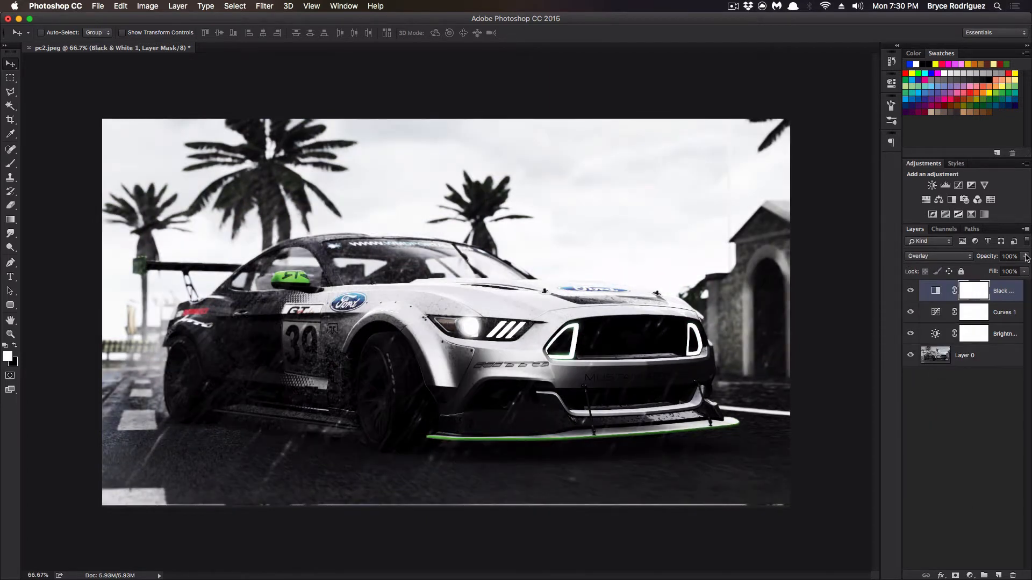
click(1027, 257)
drag(1023, 271, 994, 269)
Step: Duplicate the base photo layer, Layer 0
click(984, 351)
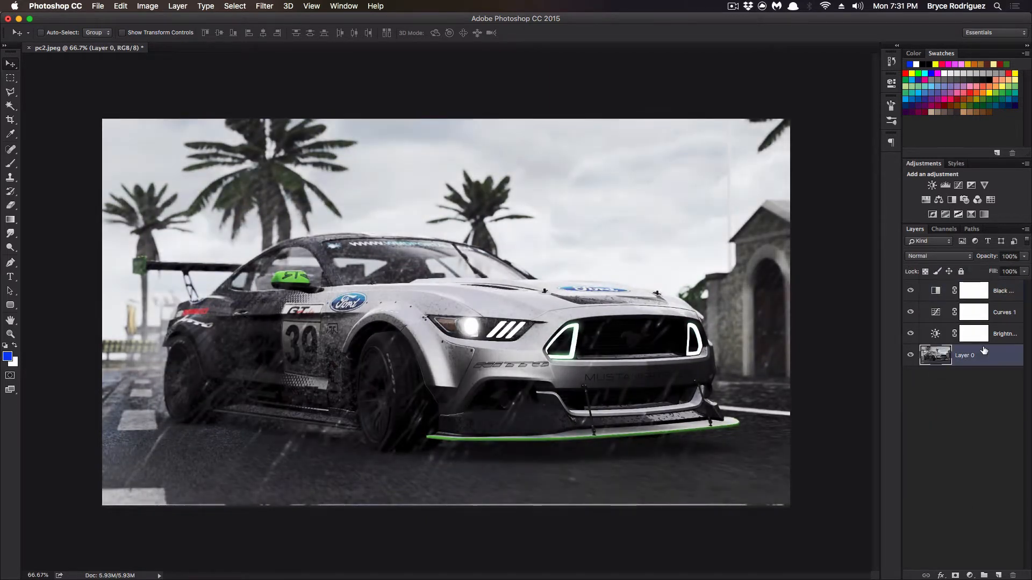
double_click(988, 363)
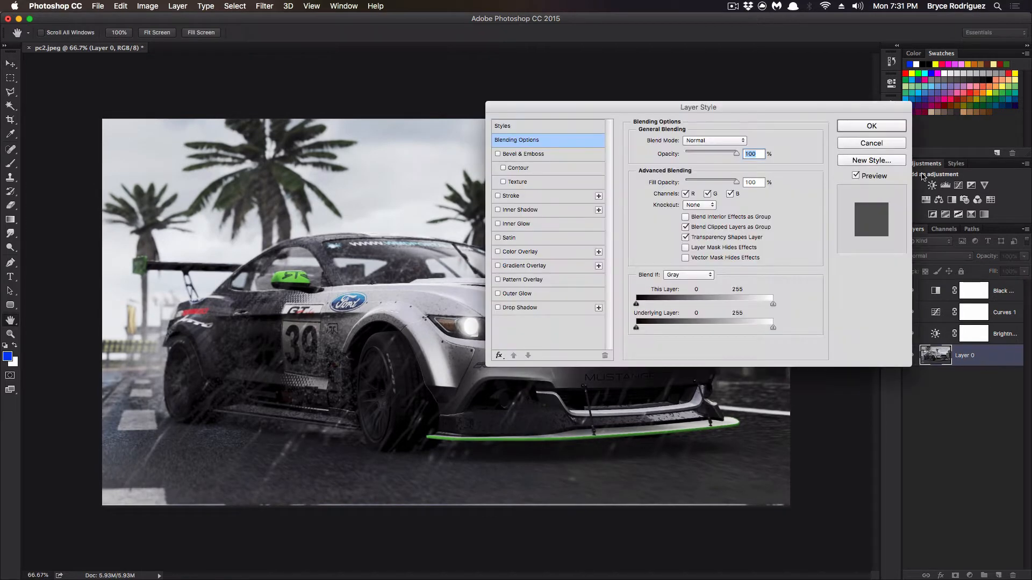
click(893, 143)
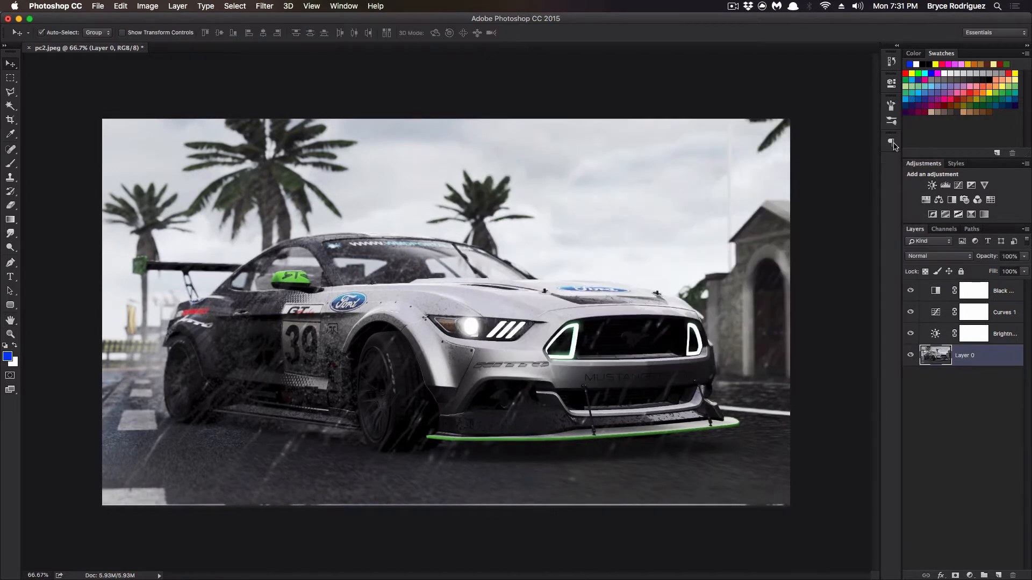
key(ctrl+j)
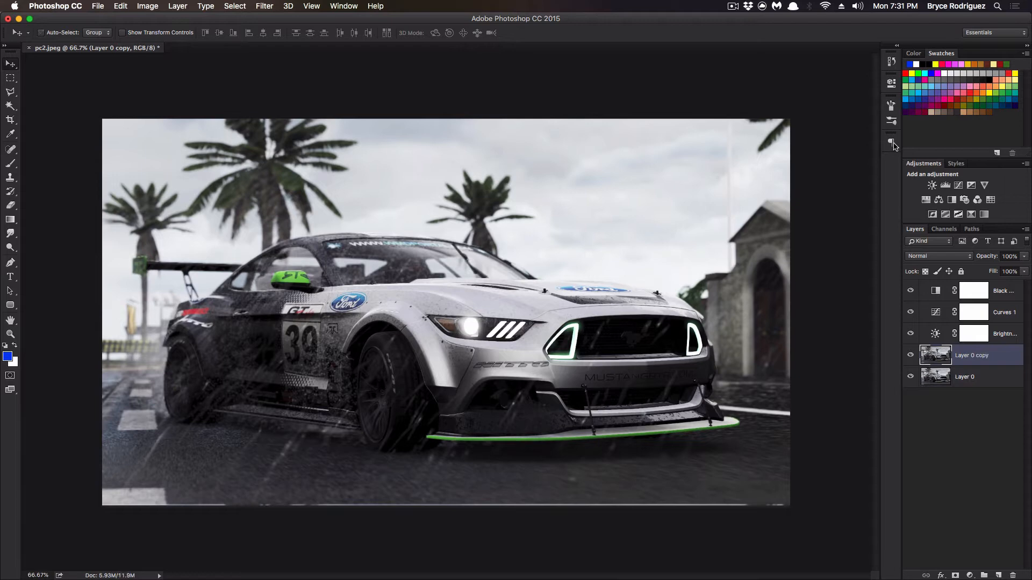
Step: Apply the Glowing Edges filter to the duplicated layer with edge width 4, edge brightness 7 and smoothness 7
click(273, 5)
click(286, 53)
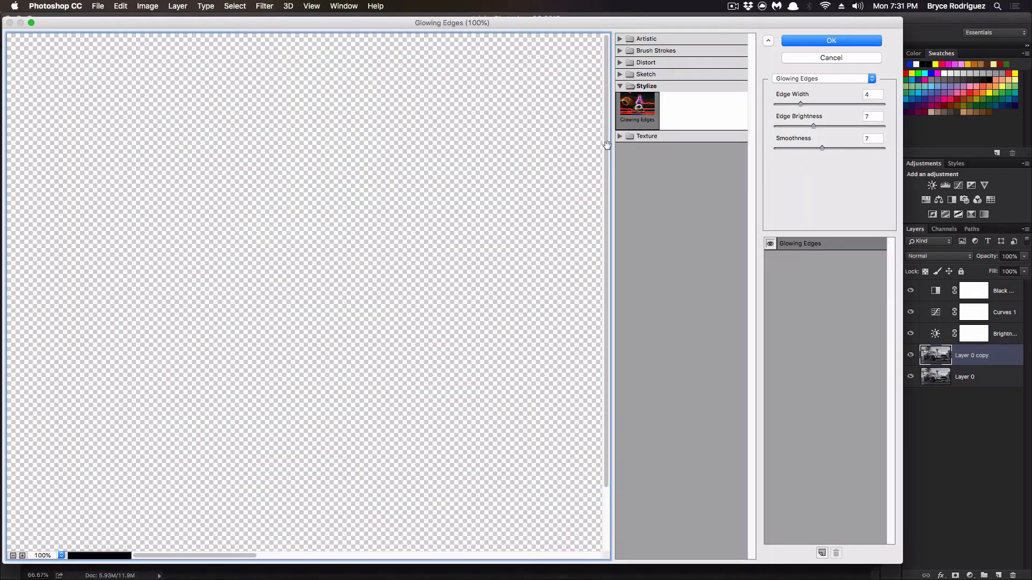
click(13, 556)
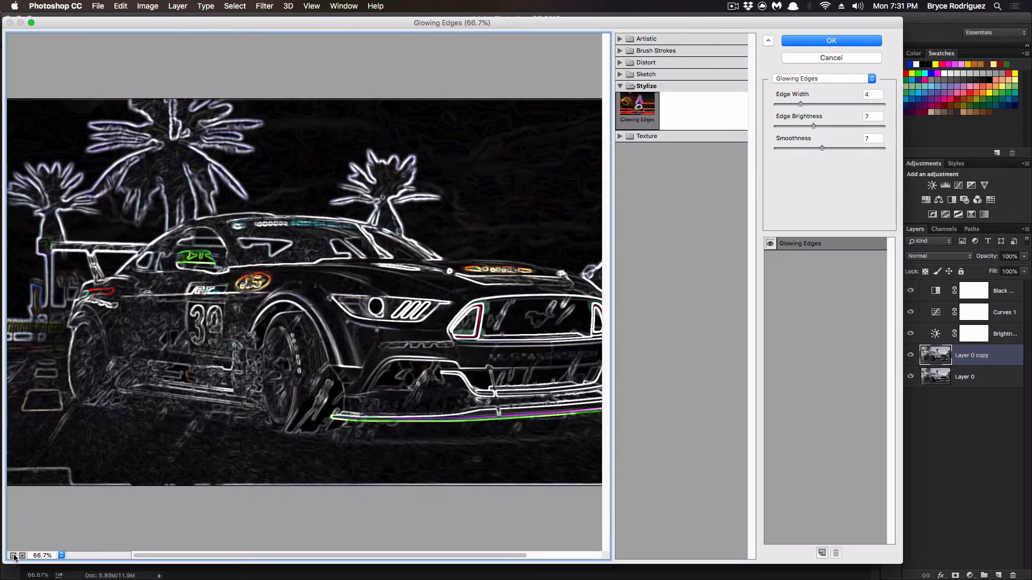
click(13, 556)
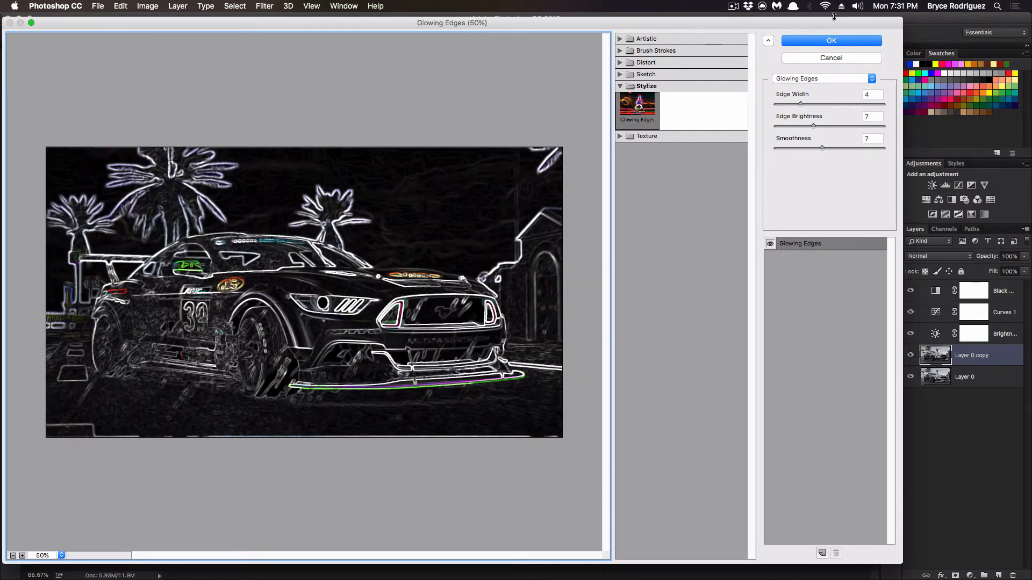
click(831, 41)
Step: Set the glowing-edges layer's blend mode to Overlay and its opacity to 20%
click(951, 257)
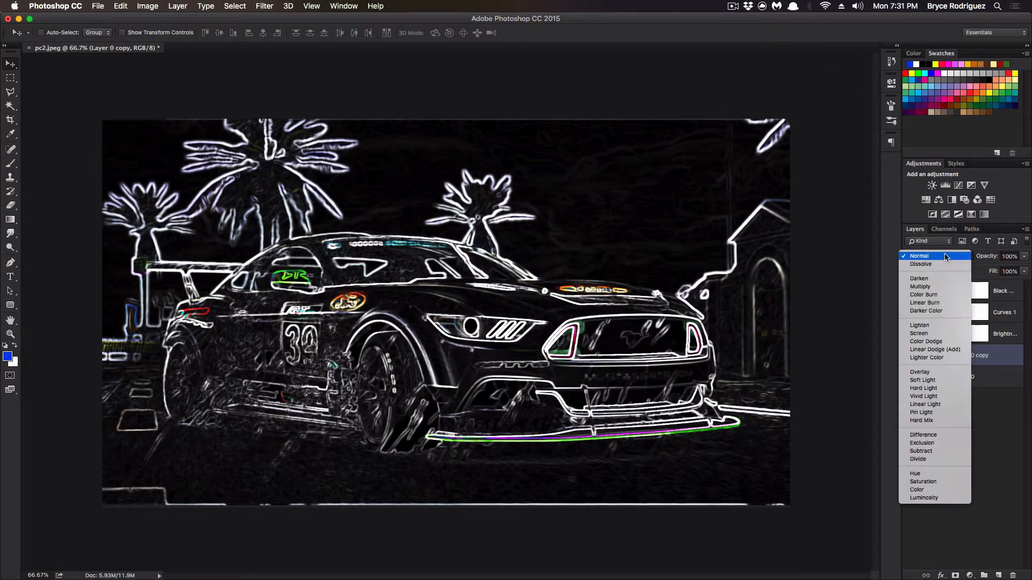
click(939, 374)
click(1025, 259)
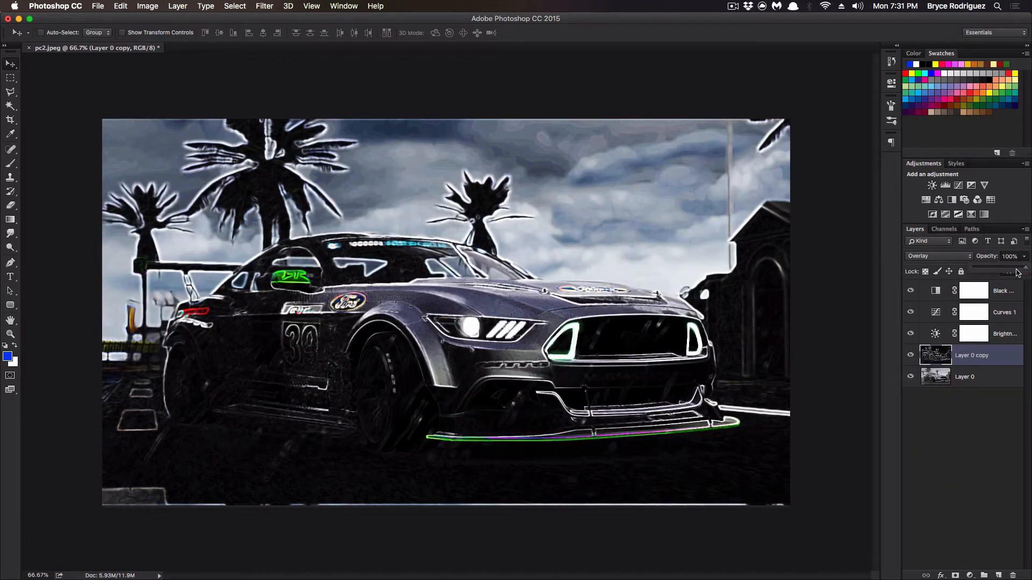
drag(1024, 269, 984, 272)
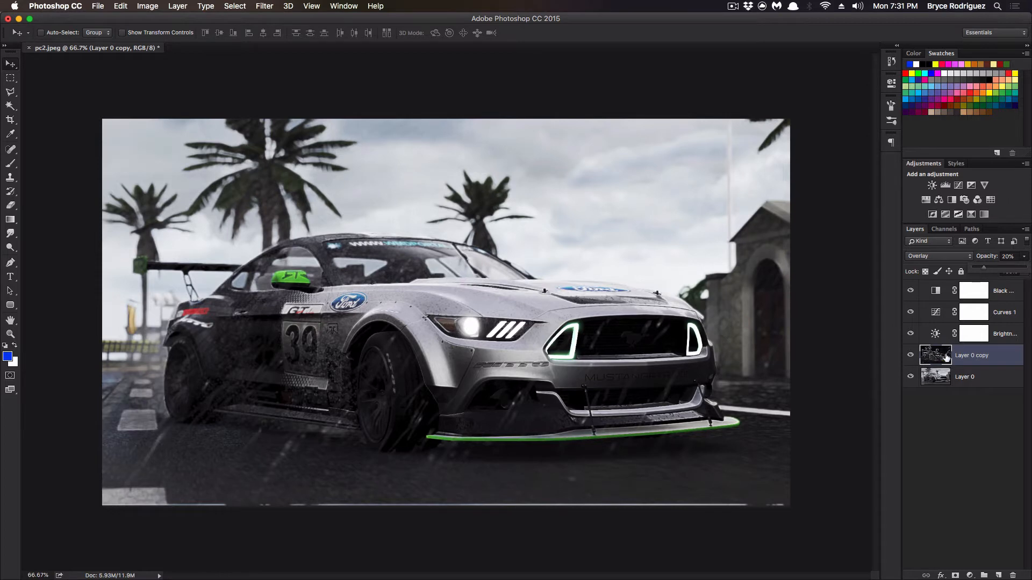
Step: Compare the image with and without the glowing-edges layer and the Brightness/Contrast layer
click(911, 356)
click(912, 356)
click(912, 357)
mouse_move(909, 333)
mouse_down()
mouse_move(912, 294)
mouse_move(914, 334)
mouse_up()
click(912, 334)
click(912, 335)
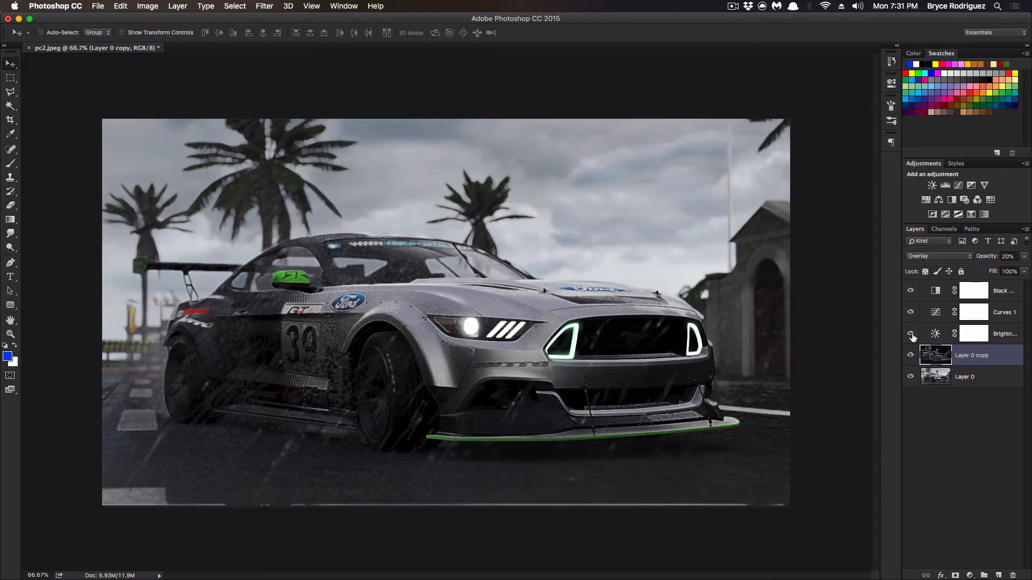
click(912, 334)
Step: Reshape the Red channel of the existing Curves layer into an S-curve with lower shadows and raised highlights
double_click(935, 312)
click(800, 111)
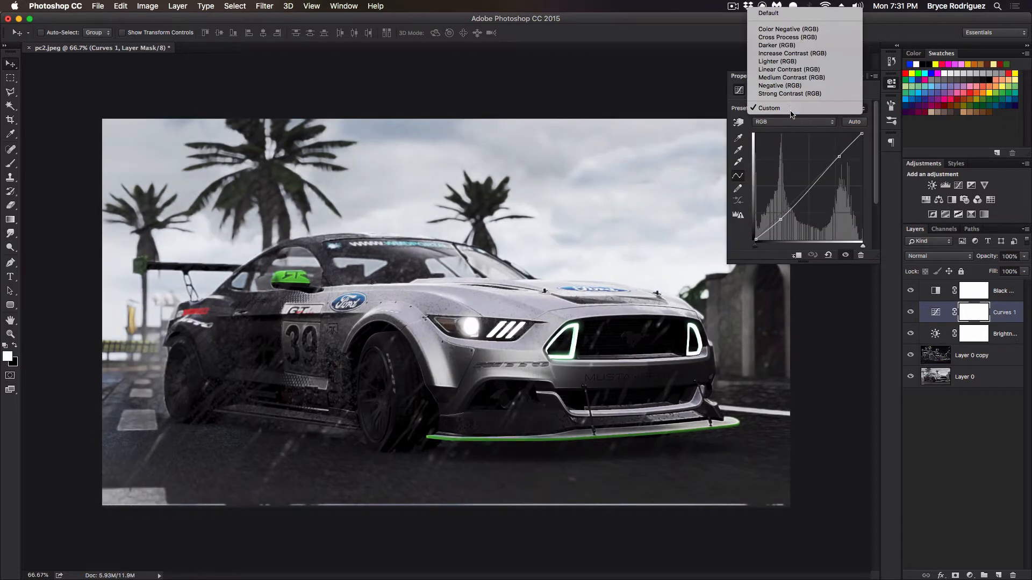
click(792, 112)
click(793, 121)
click(793, 130)
mouse_move(794, 209)
mouse_down()
mouse_move(784, 220)
mouse_move(774, 198)
mouse_move(783, 218)
mouse_up()
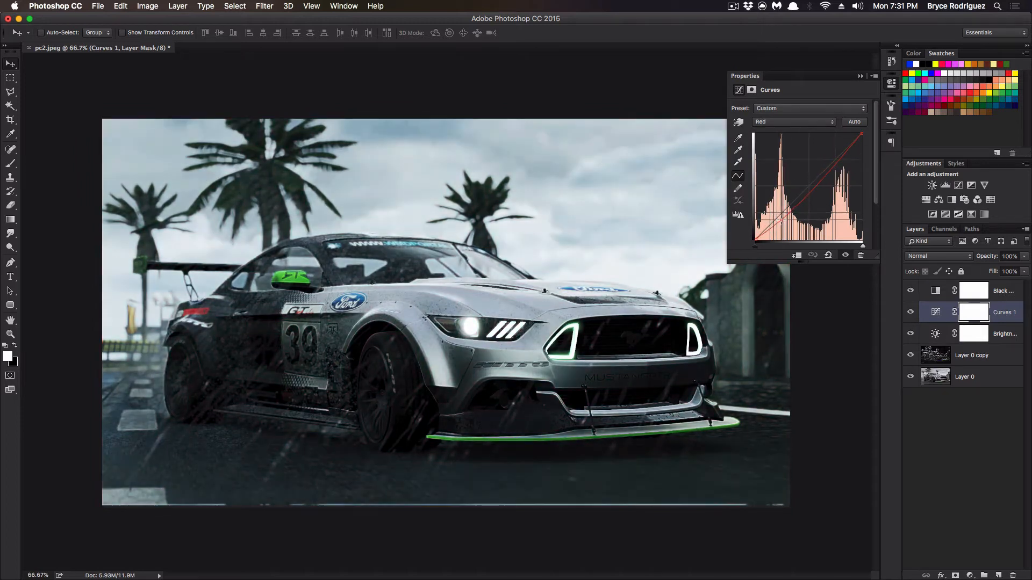
drag(846, 153, 842, 152)
Step: Shape the Green channel of the Curves layer into a slight S-curve with lower shadows and raised highlights
click(811, 122)
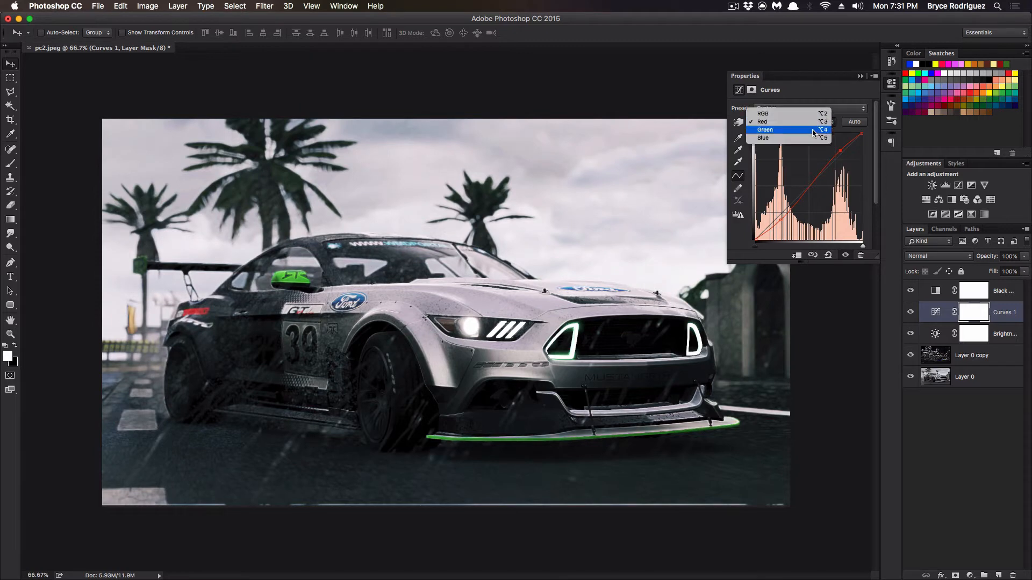
click(812, 132)
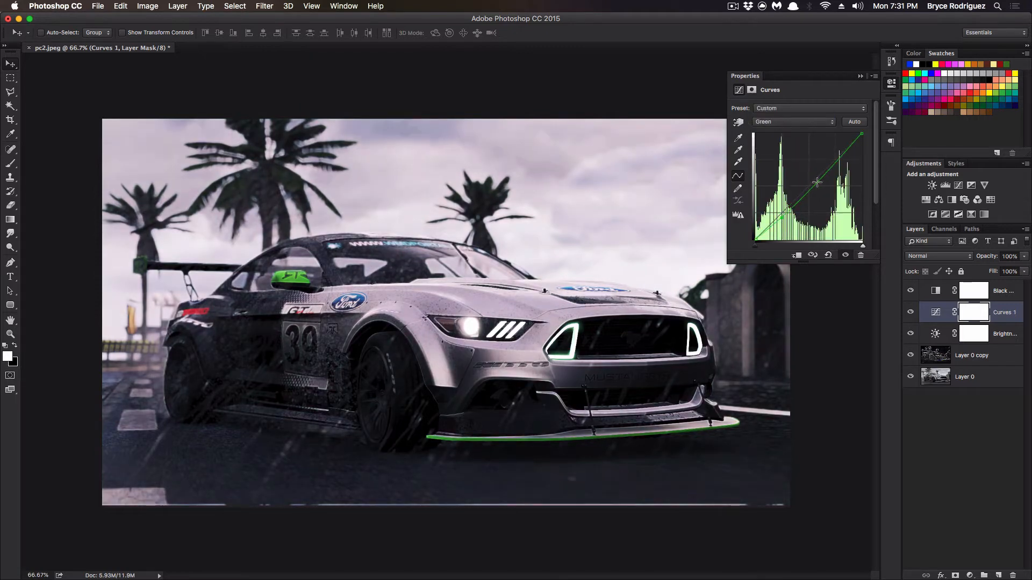
drag(841, 155, 841, 151)
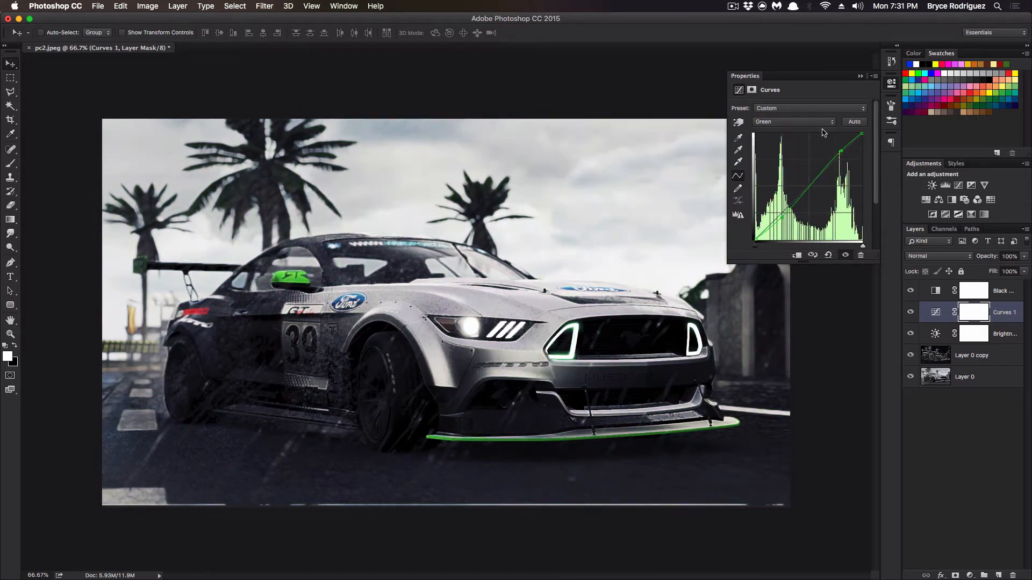
Step: Lower the shadows in the Blue channel of the Curves layer and close its properties
click(801, 122)
click(801, 131)
drag(788, 208, 786, 216)
click(891, 121)
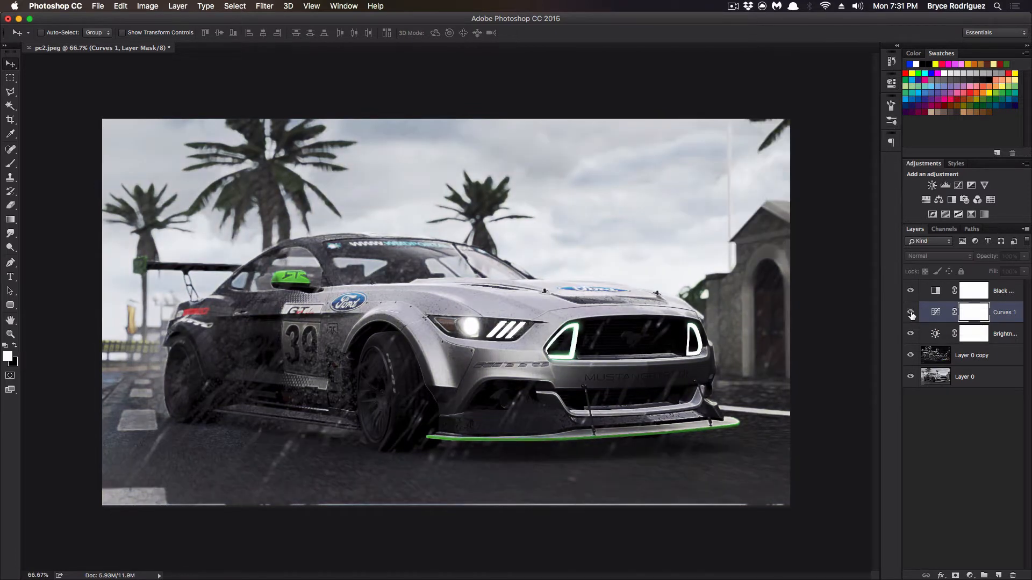
Step: Compare the image with and without the Curves, Brightness/Contrast and glowing-edges layers
click(910, 313)
click(911, 314)
click(911, 312)
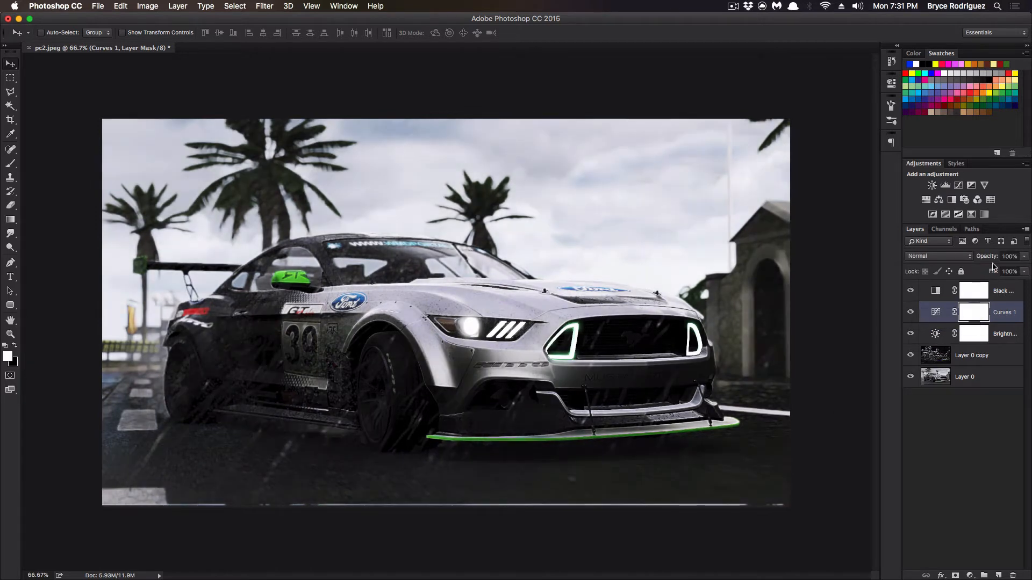
click(913, 337)
click(913, 337)
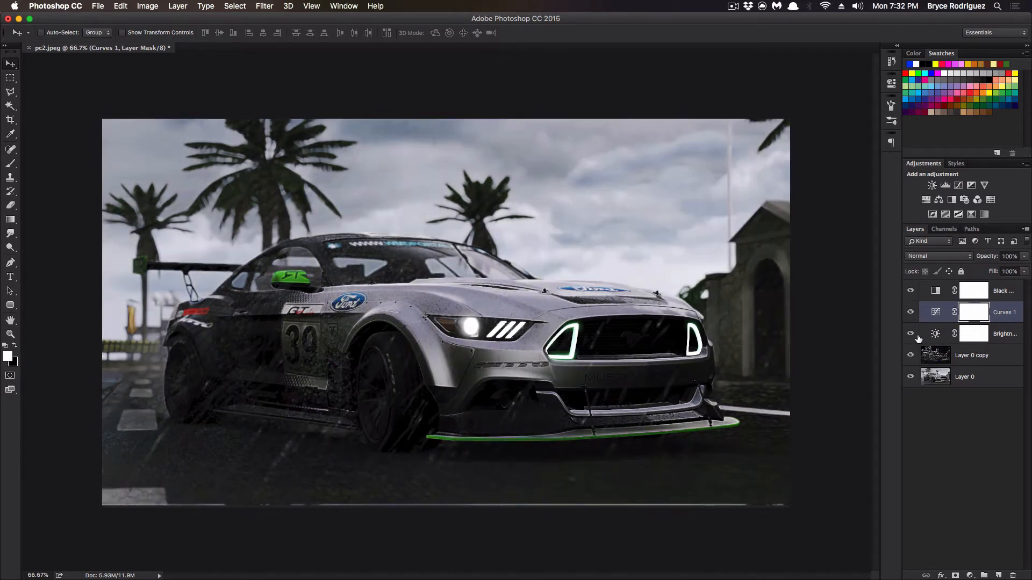
click(914, 356)
click(914, 357)
click(914, 357)
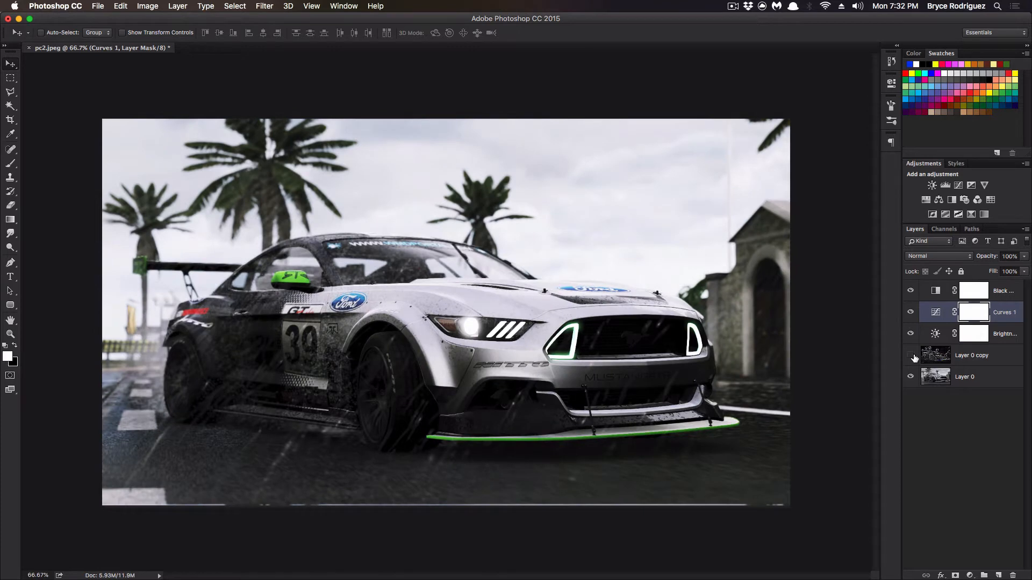
click(914, 357)
Step: Reduce the glowing-edges layer's opacity to 10%
click(992, 349)
click(1024, 256)
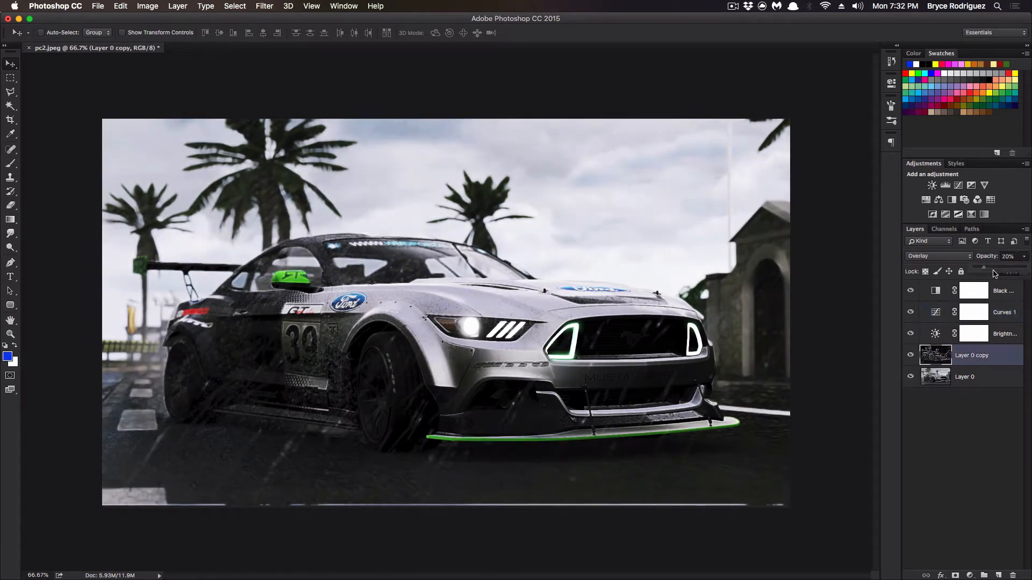
click(1011, 256)
text(10)
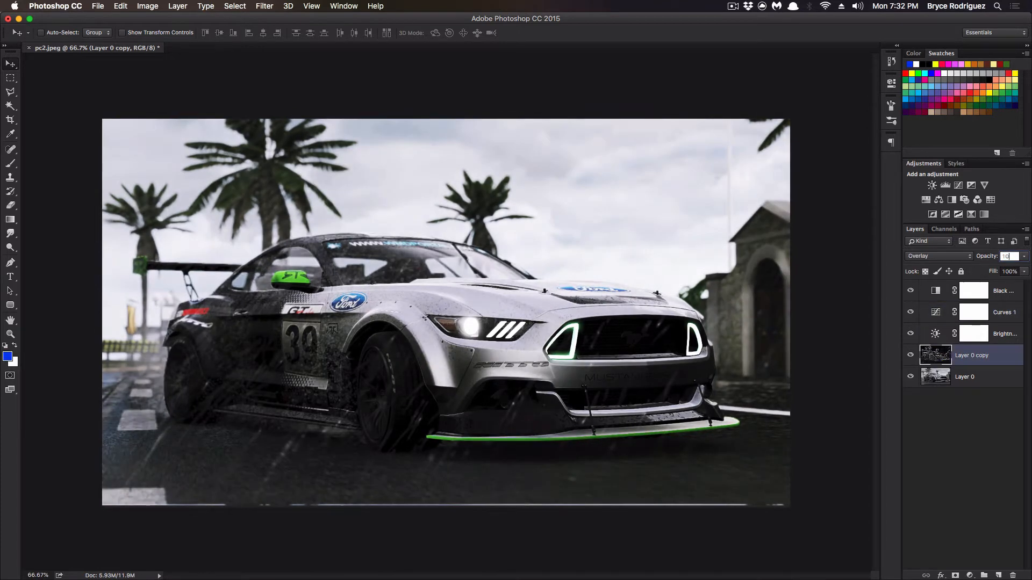
key(Return)
Step: Create a new empty layer above the glowing-edges layer and ready the Brush tool with black as the foreground color
click(998, 576)
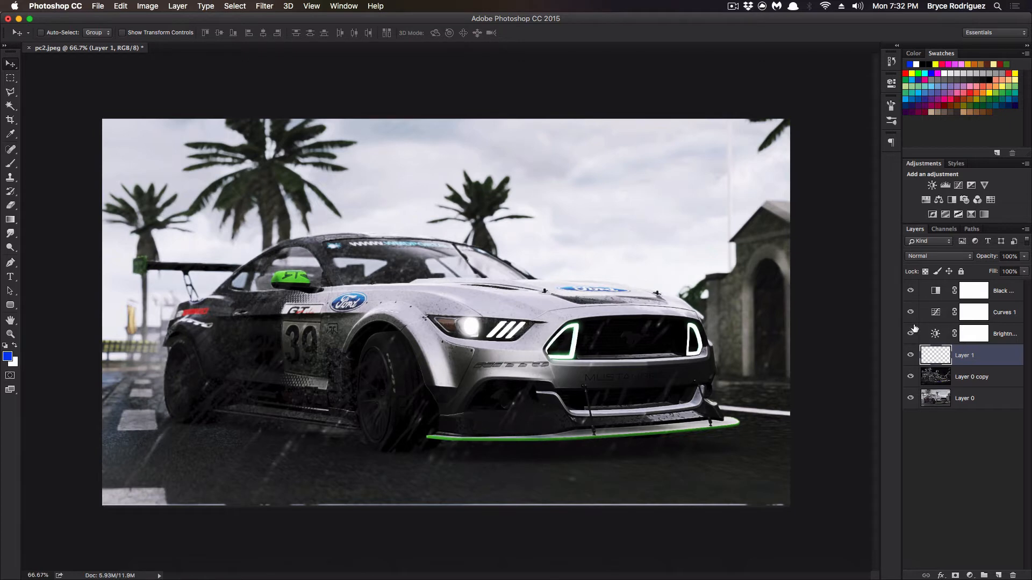
click(10, 164)
click(5, 345)
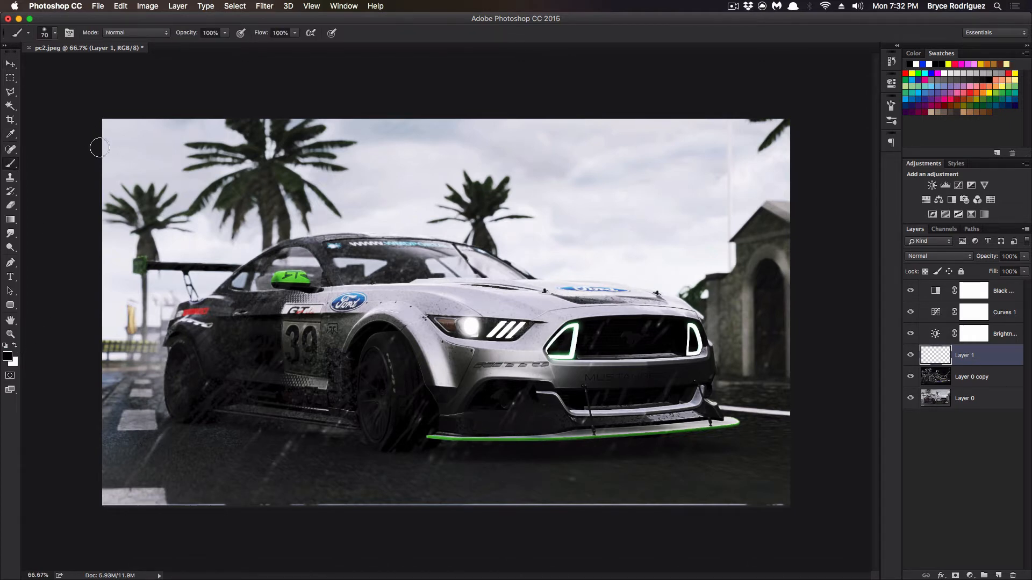
Step: Enlarge the soft brush to 400 px and paint a black vignette all around the image's edges on the new layer
key(bracketright)
key(bracketright)
key(bracketright)
key(bracketright)
key(bracketright)
key(bracketright)
key(bracketright)
key(bracketright)
key(bracketright)
click(54, 34)
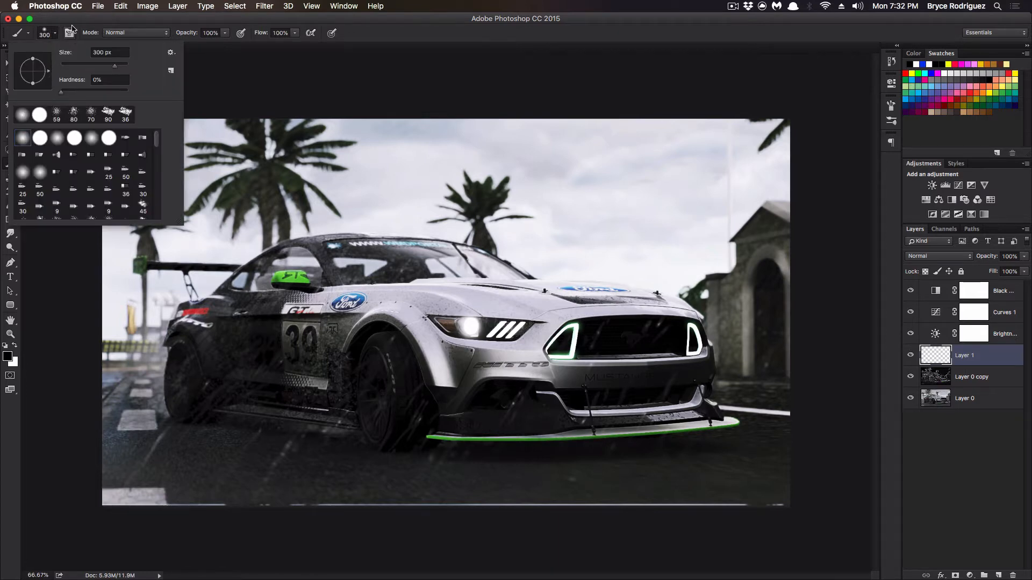
click(72, 27)
key(bracketright)
mouse_move(123, 141)
mouse_down()
mouse_move(91, 472)
mouse_move(825, 488)
mouse_move(798, 362)
mouse_move(795, 143)
mouse_move(720, 104)
mouse_move(2, 104)
mouse_up()
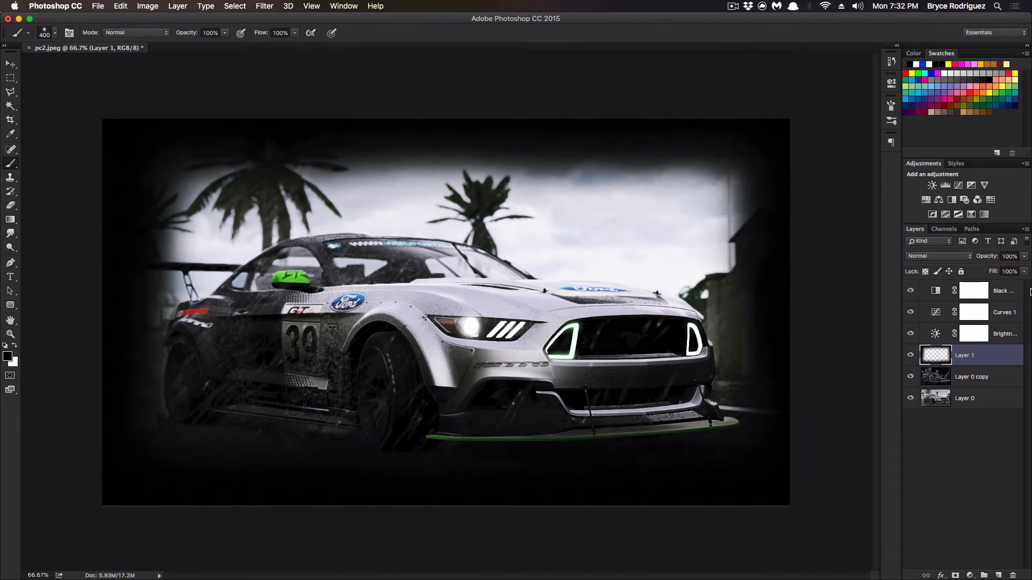
Step: Set the vignette layer's blend mode to Overlay and reduce its opacity to 37%
click(931, 256)
click(941, 378)
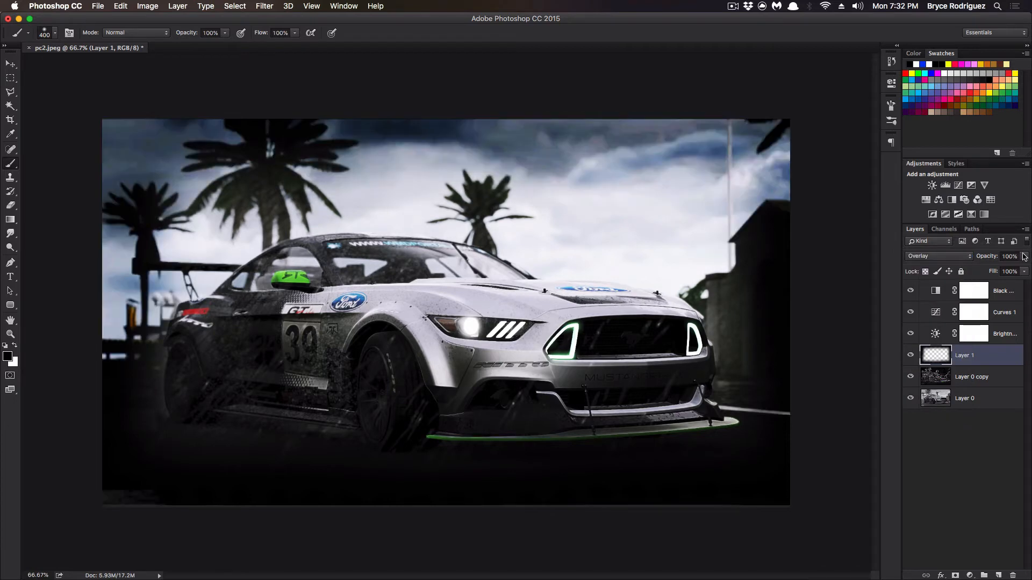
click(1023, 257)
drag(1022, 268, 994, 271)
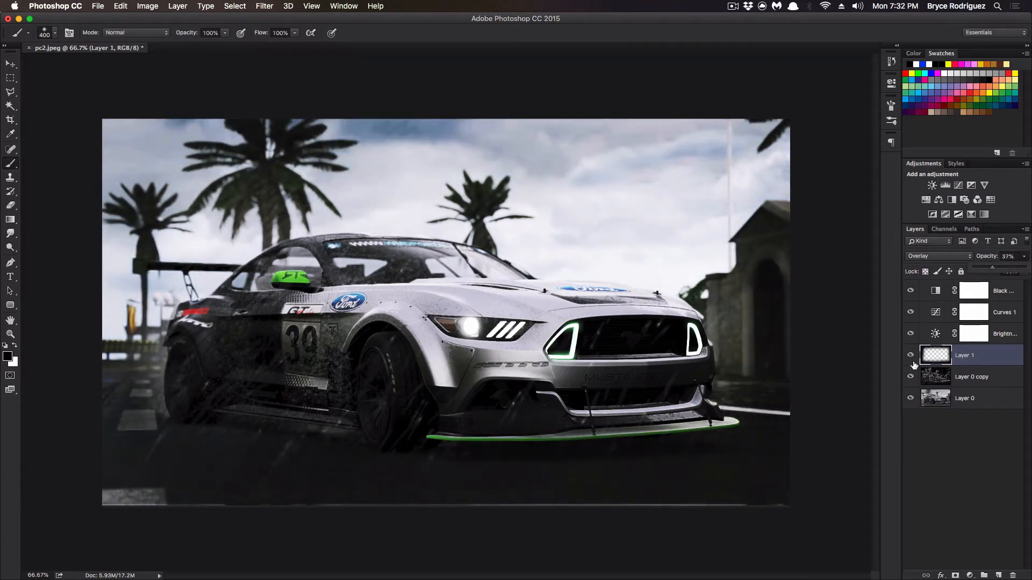
Step: Compare the image with and without the vignette layer and lower that layer's opacity to 23%
click(911, 356)
click(912, 358)
click(1024, 257)
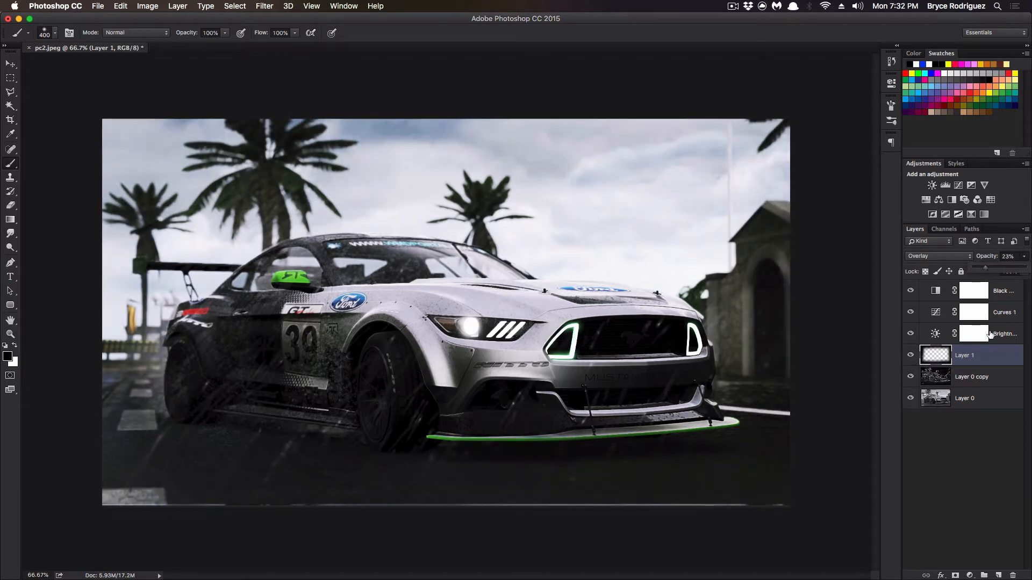
click(1012, 348)
Step: Add a Hue/Saturation adjustment layer above the Black & White layer, fine-tune its saturation and close its properties
click(1020, 296)
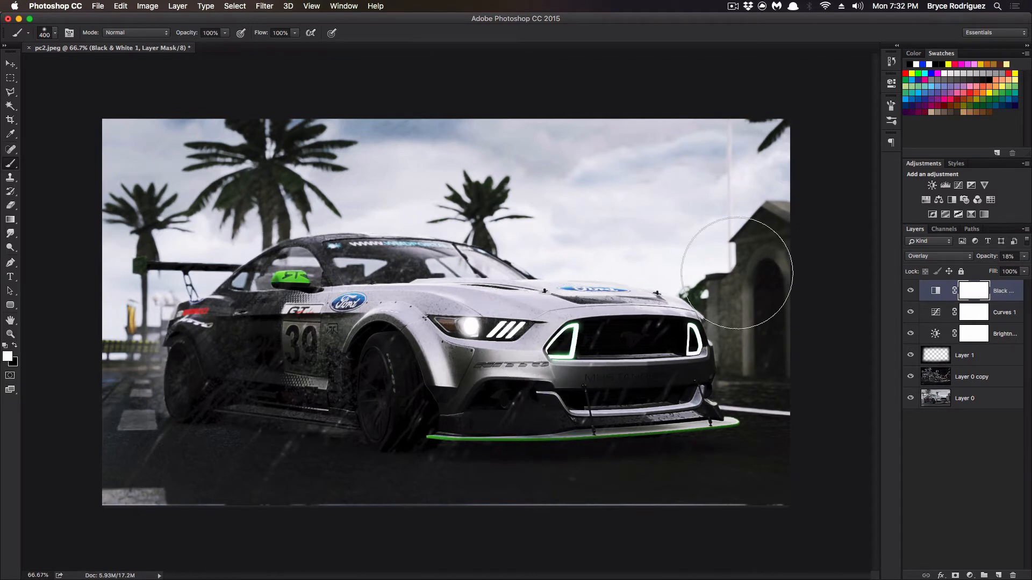
click(927, 200)
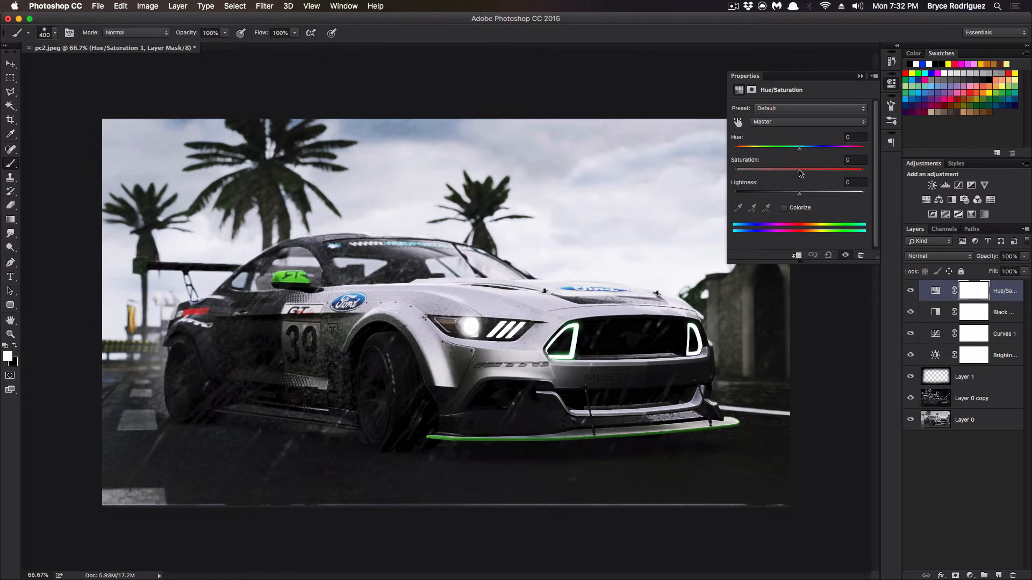
drag(799, 173, 824, 173)
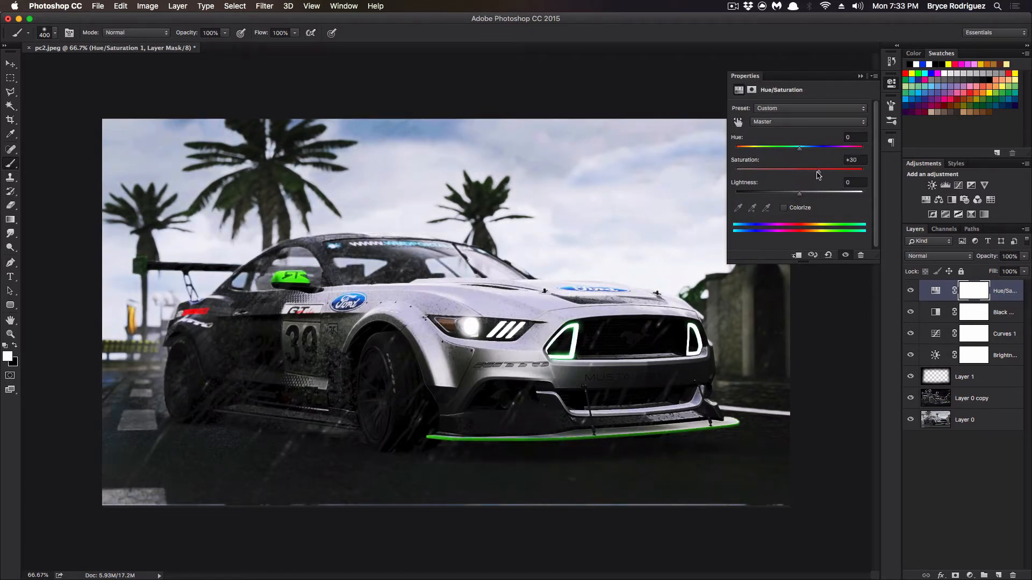
mouse_move(817, 174)
mouse_down()
mouse_move(865, 173)
mouse_move(738, 172)
mouse_move(800, 173)
mouse_up()
click(860, 76)
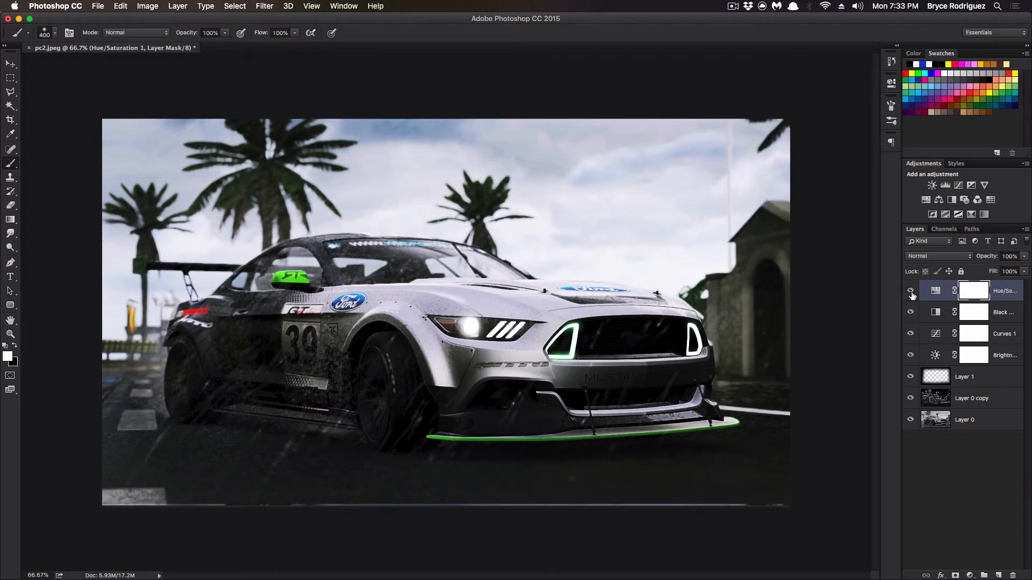
Step: Compare the image with and without the Hue/Saturation adjustment
click(911, 291)
click(911, 292)
click(911, 292)
click(910, 292)
click(910, 292)
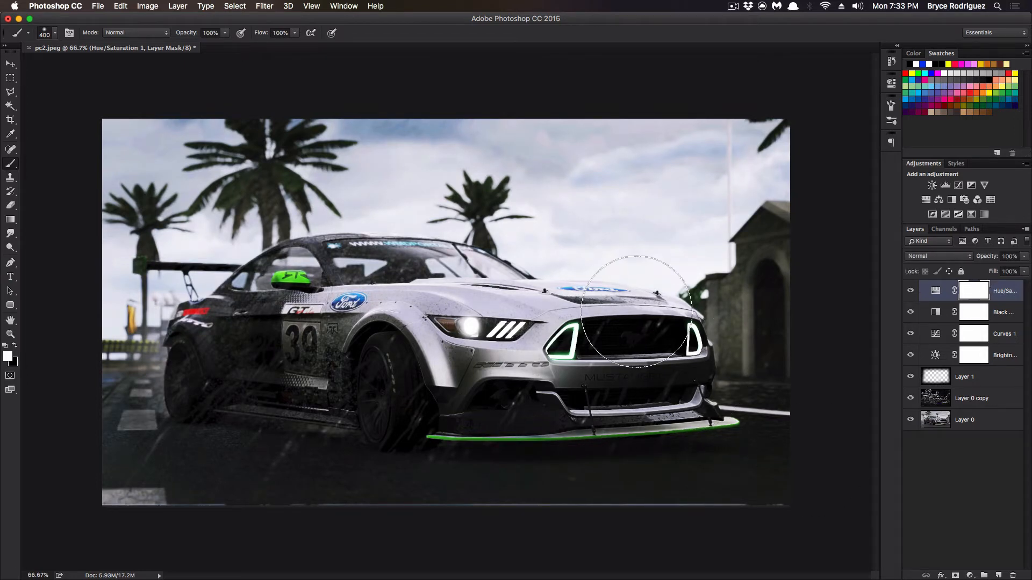
key(v)
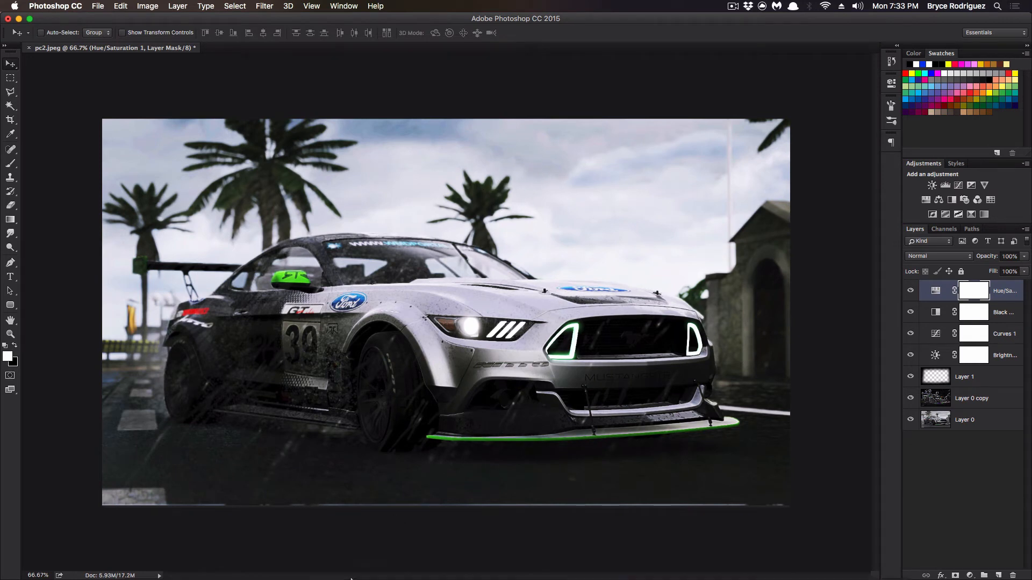
Step: Switch to Google Chrome and search for images of "mustang logo"
click(304, 530)
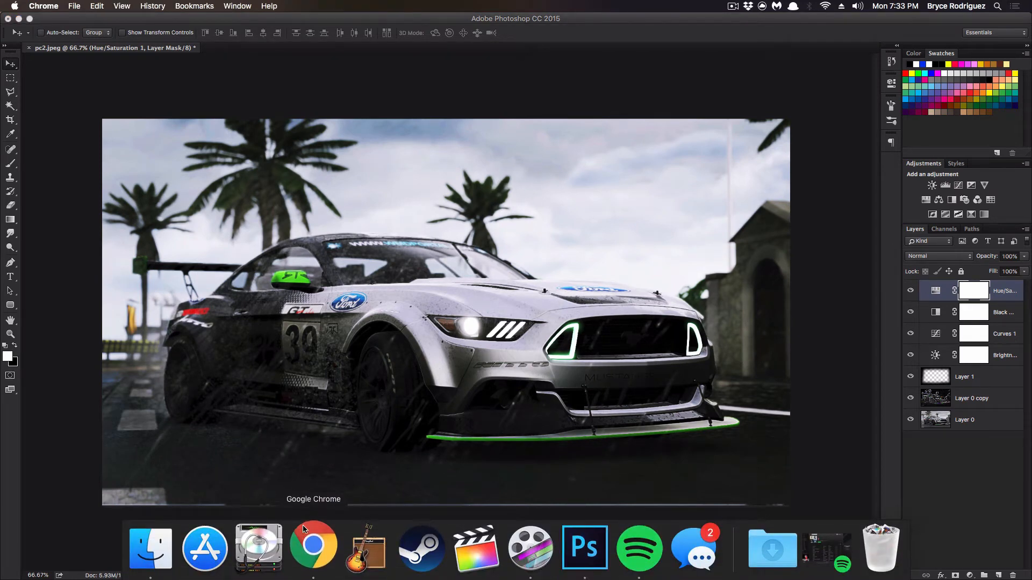
text(mustang logo)
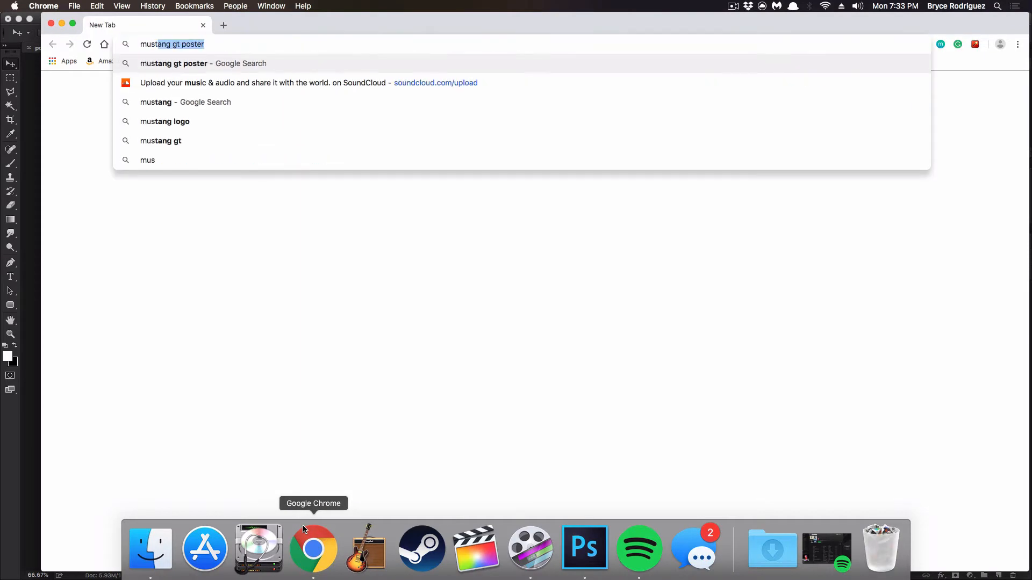
key(Return)
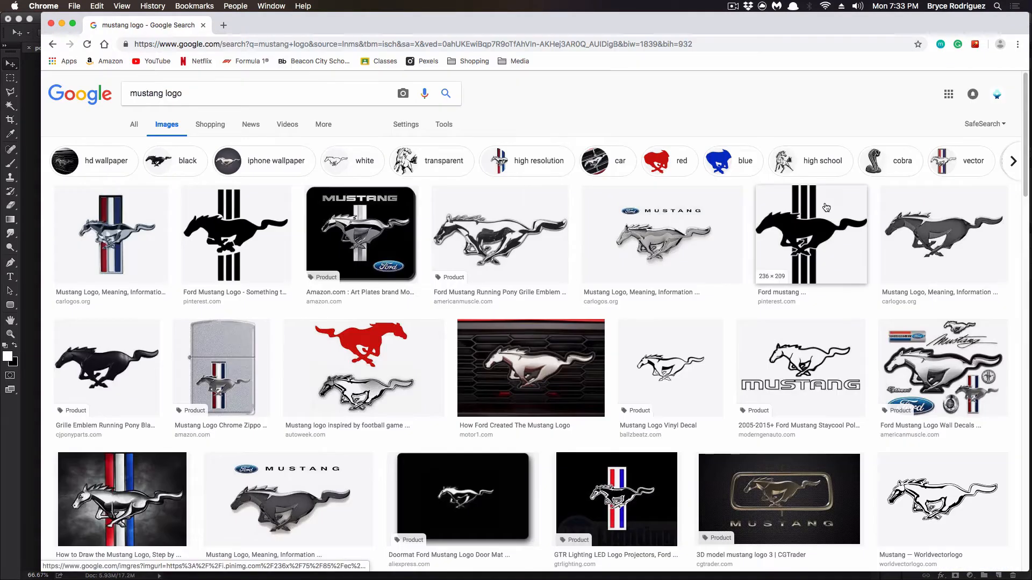
Step: Open the black running-horse logo with three vertical bars, bring it into the Photoshop image as a new layer and quit the browser
click(243, 217)
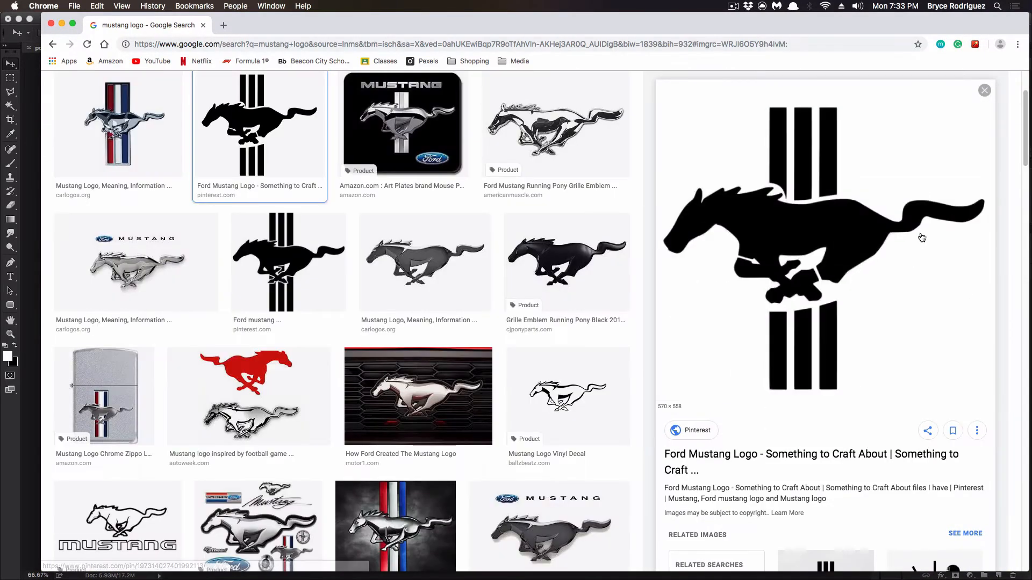
drag(681, 25, 1031, 2)
drag(1027, 187, 201, 284)
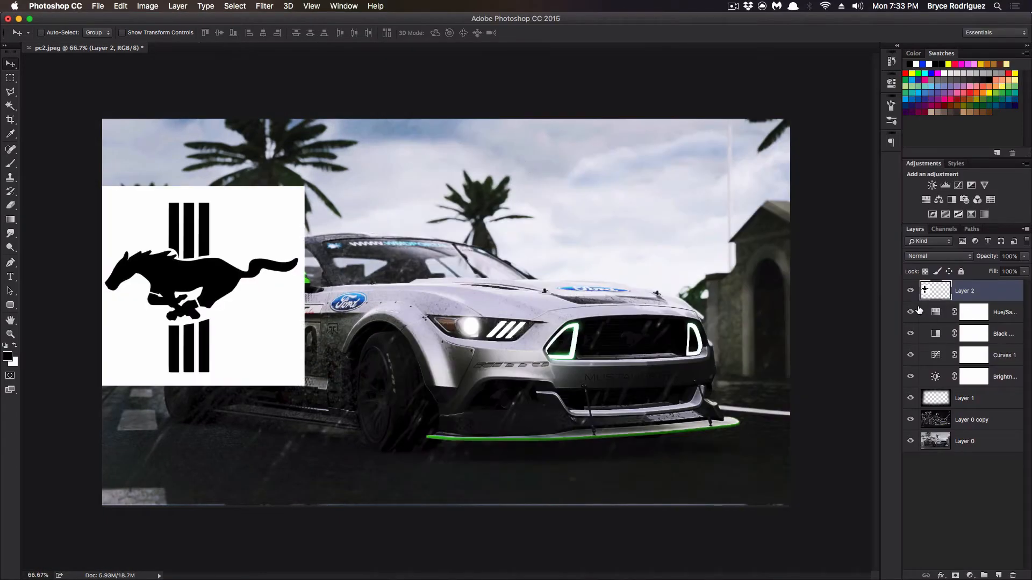
key(super+Tab)
key(super+q)
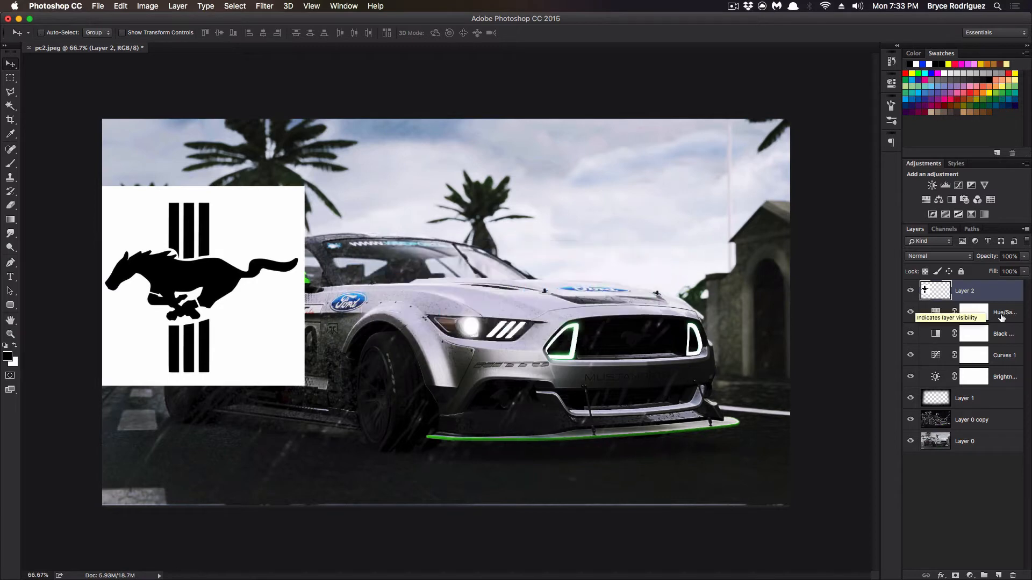
Step: Move the logo into the sky above the car's hood, against the image's upper edge
key(super+t)
drag(282, 284, 673, 231)
drag(634, 146, 632, 162)
key(Return)
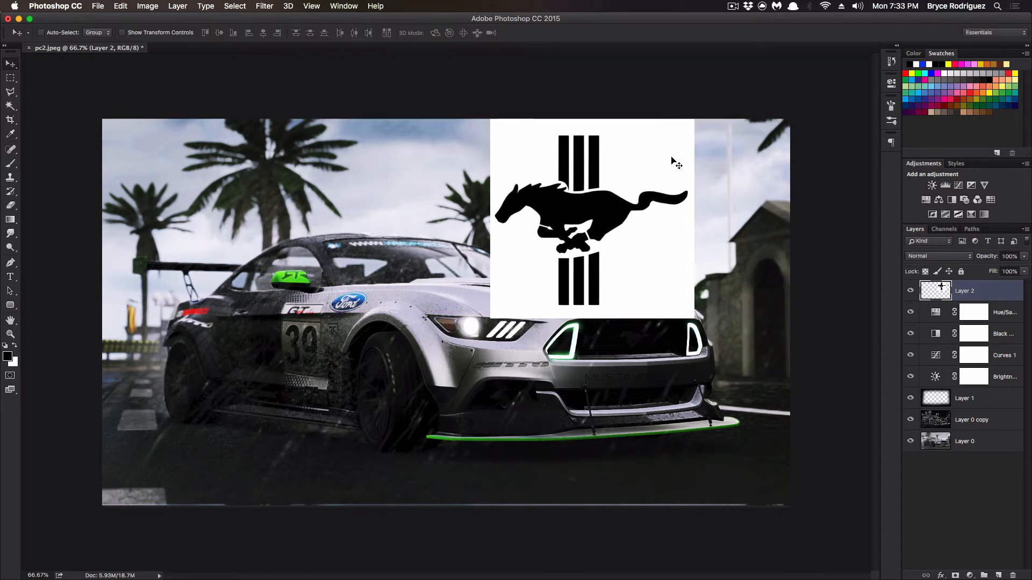
Step: Select the logo's white background with the Magic Wand, delete it and deselect
click(11, 106)
click(569, 189)
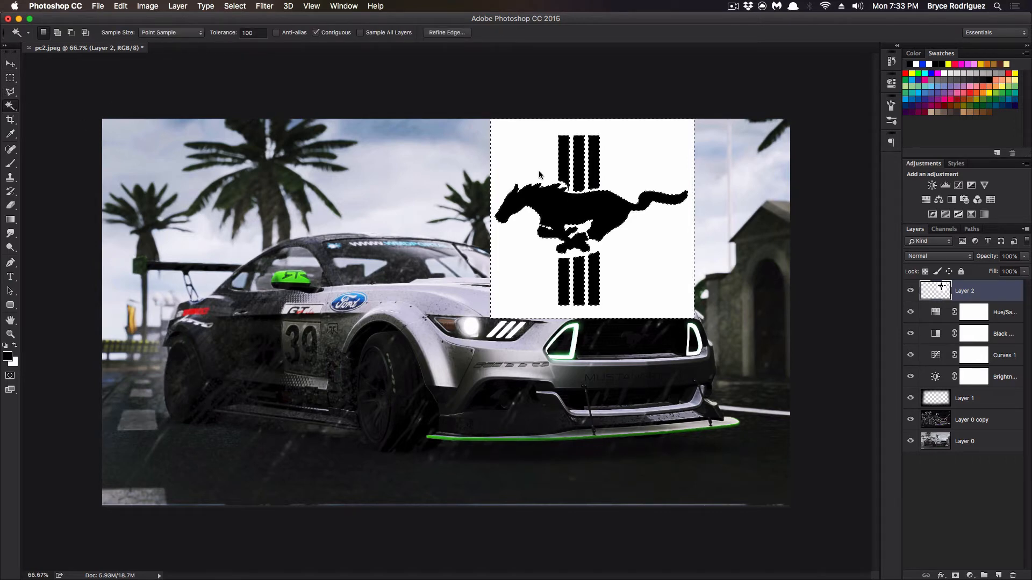
key(Delete)
key(super+d)
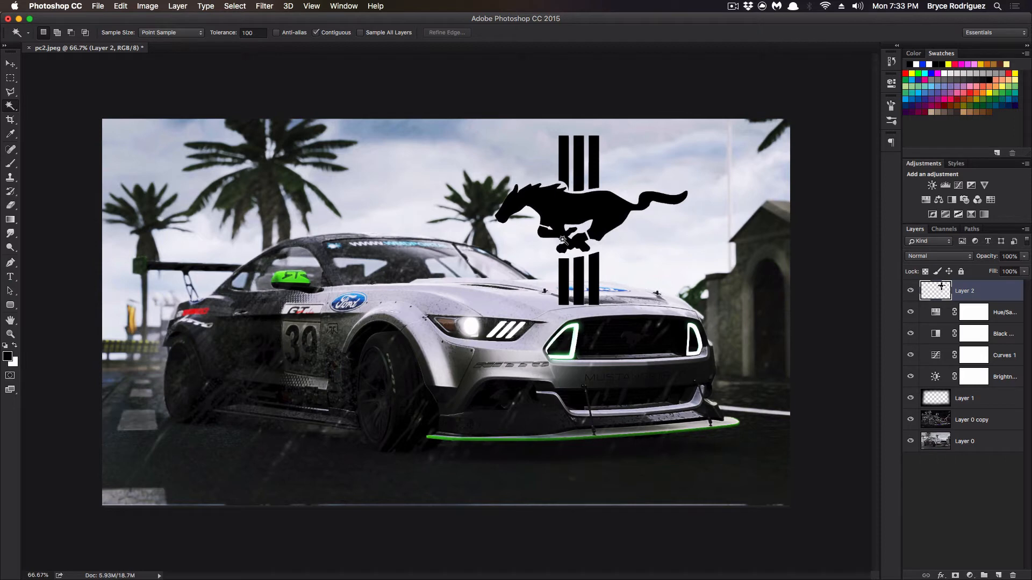
Step: Shift the logo up and right so its bars meet the image's upper edge, and place its layer directly below the Brightness/Contrast layer
key(super+t)
drag(609, 247, 646, 227)
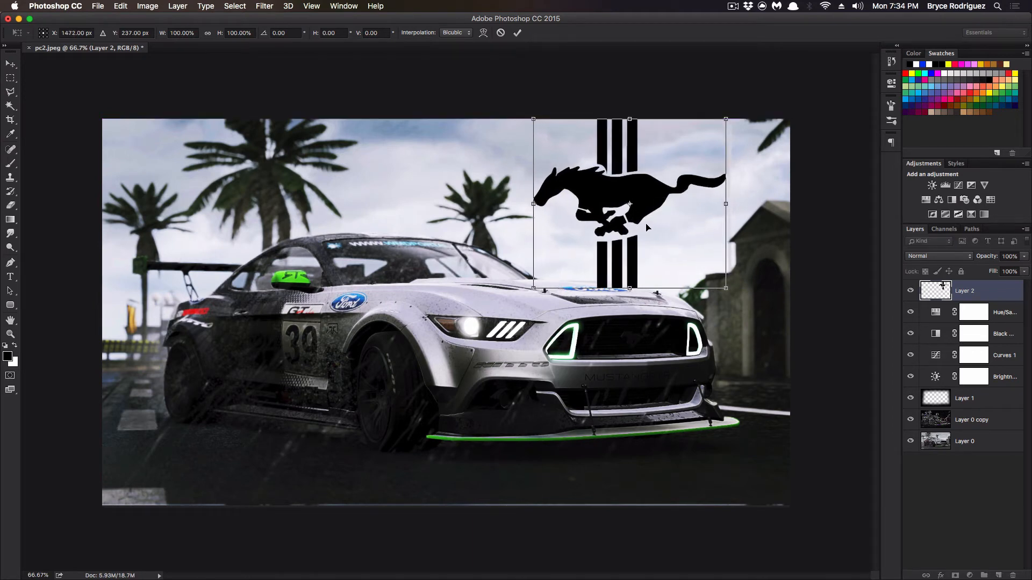
key(Return)
key(w)
drag(993, 287, 972, 388)
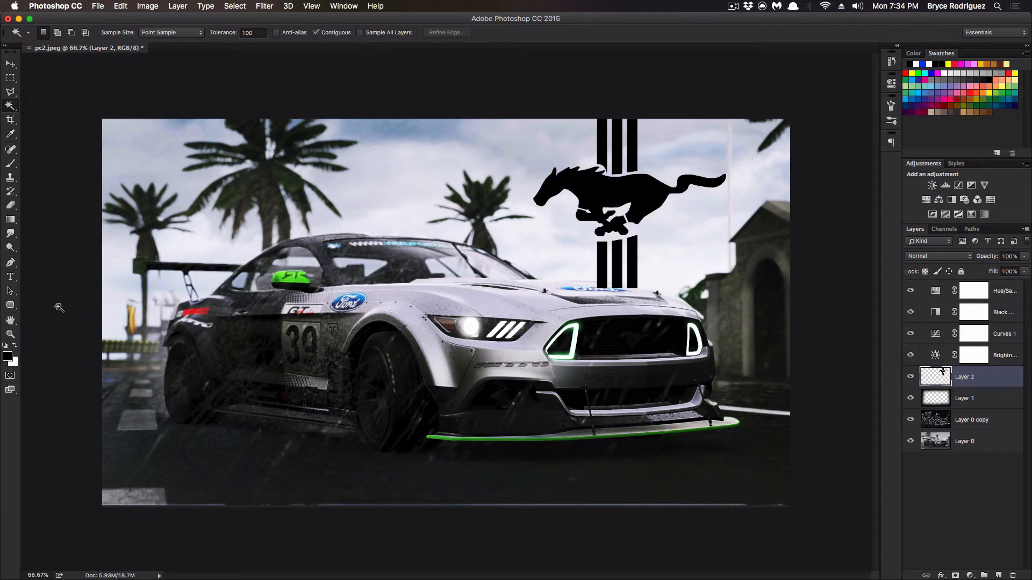
Step: Reduce the logo layer's opacity to 33% to see the hood edge through the lower bars
click(10, 335)
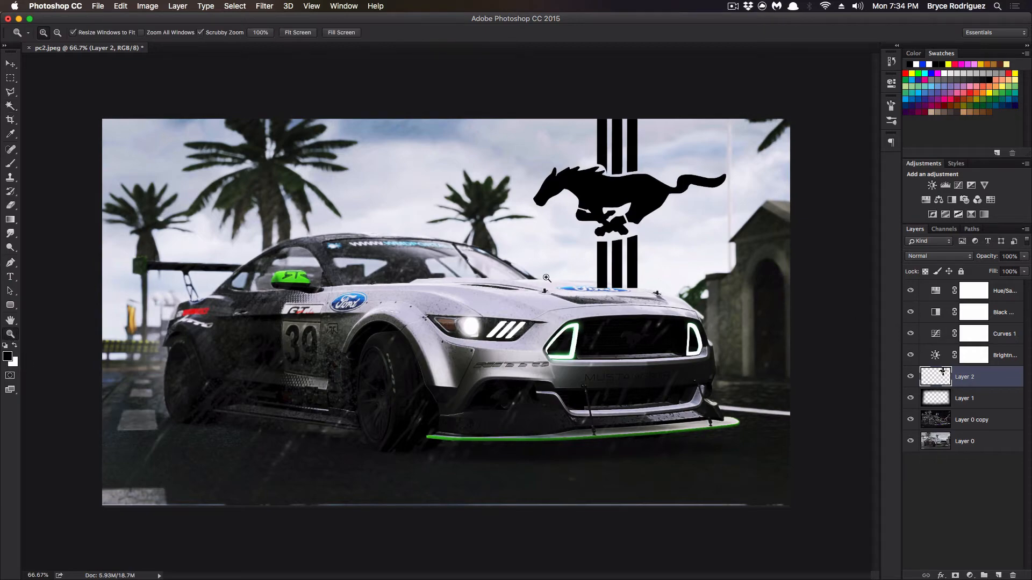
drag(519, 280, 583, 280)
drag(434, 211, 350, 208)
drag(423, 192, 435, 193)
drag(609, 203, 519, 184)
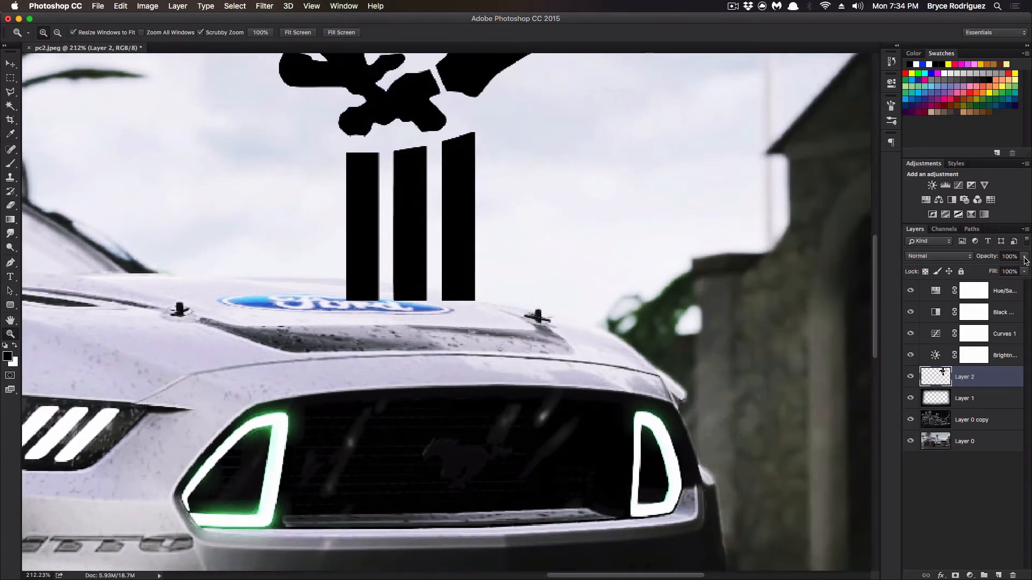
drag(1025, 258, 991, 273)
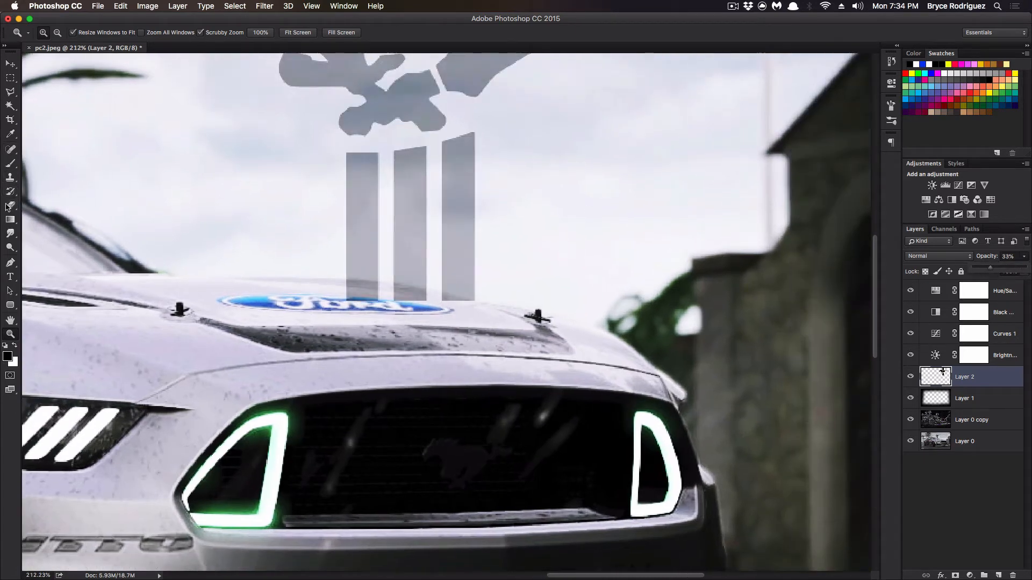
Step: Set up the Eraser with a hard round tip and shrink it to 70 px
click(10, 205)
click(55, 33)
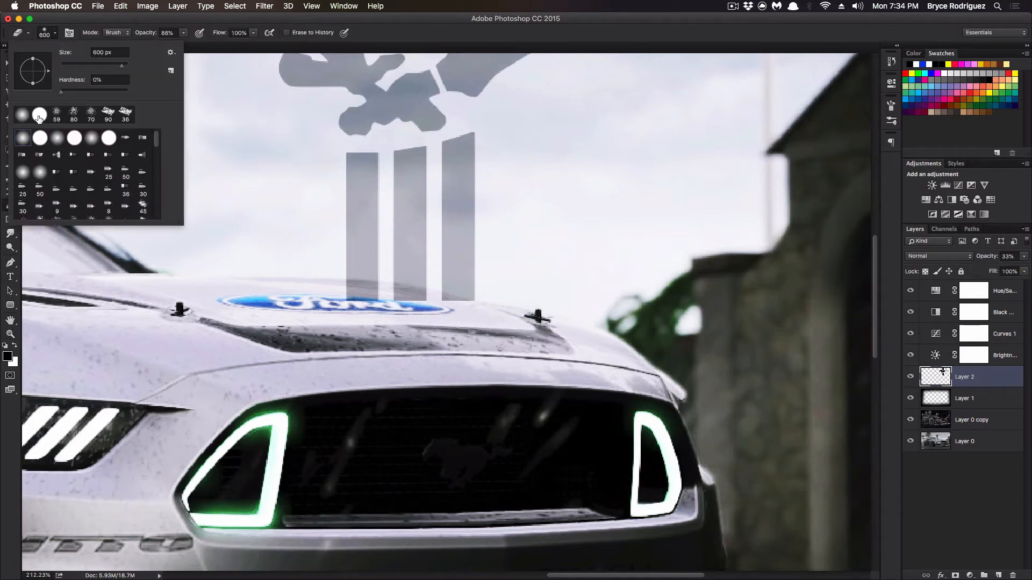
click(38, 115)
click(71, 19)
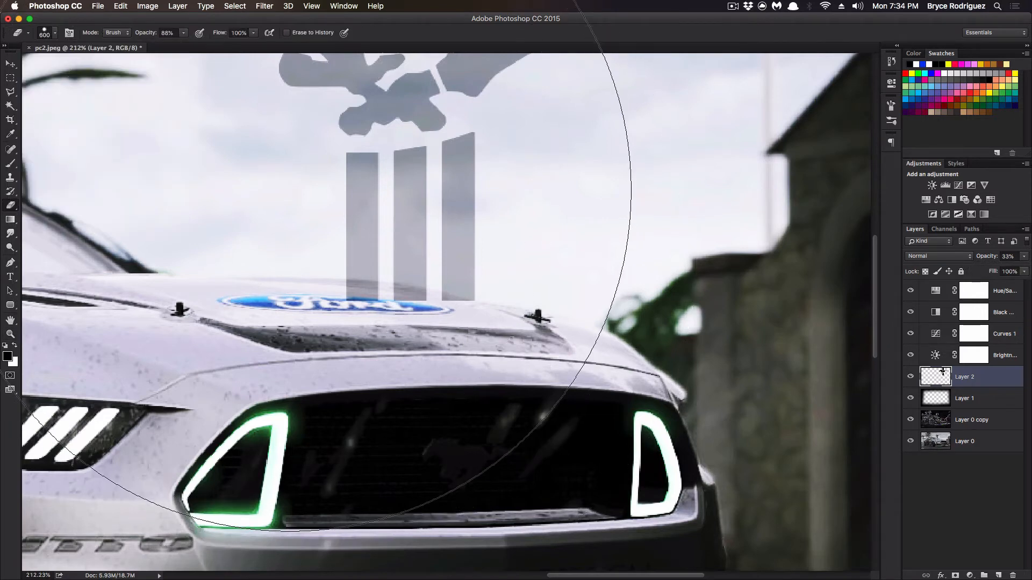
key(bracketleft)
key(bracketleft)
key(bracketleft)
key(bracketleft)
key(bracketleft)
key(bracketleft)
key(bracketleft)
key(bracketleft)
key(bracketleft)
key(bracketleft)
key(bracketleft)
key(bracketleft)
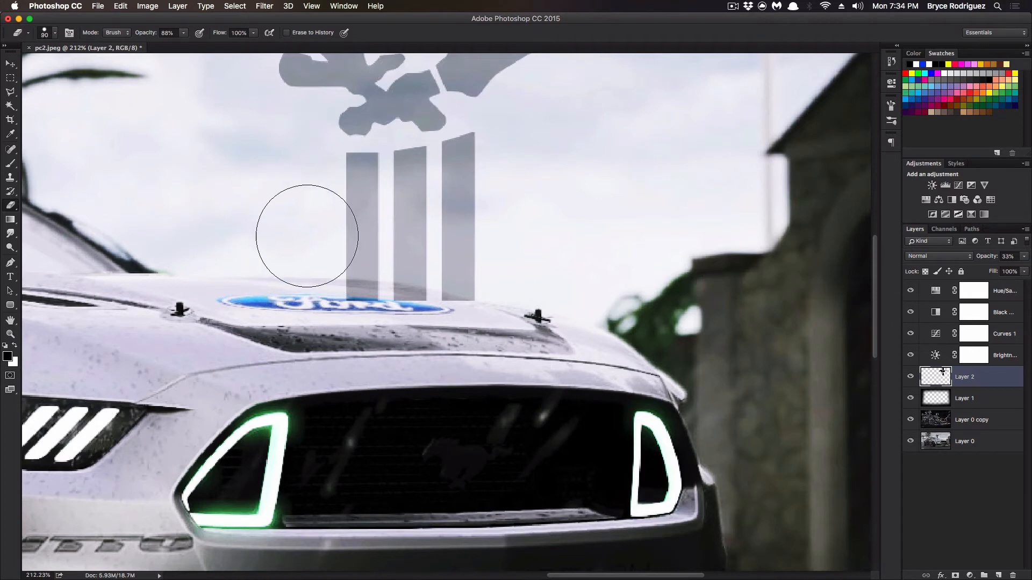
Step: Set the Eraser's opacity to 100%, shrink its tip further and erase the parts of the logo's bars that overlap the hood
click(183, 33)
drag(186, 47, 240, 44)
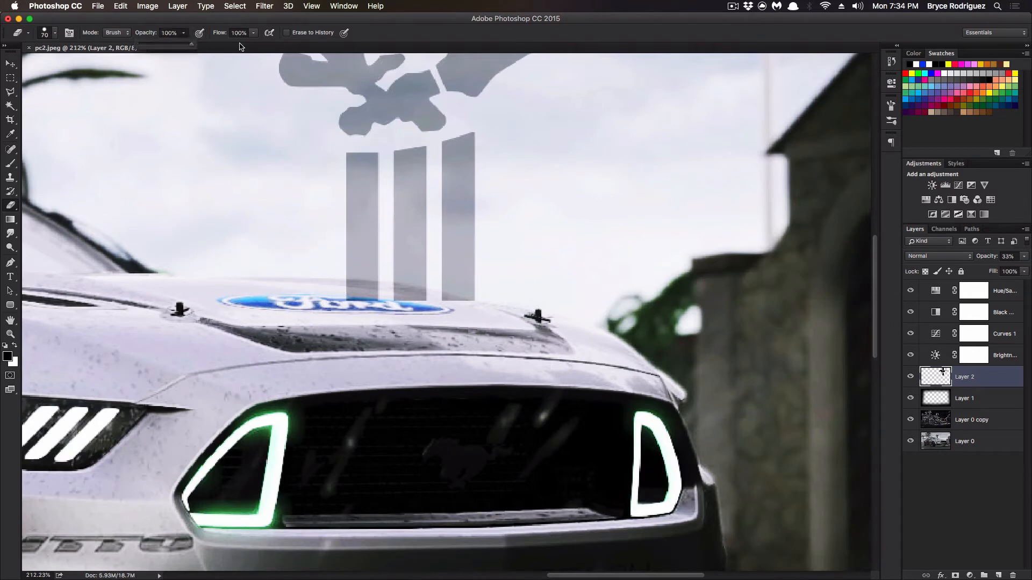
click(208, 17)
key(bracketleft)
key(bracketleft)
key(bracketleft)
key(bracketleft)
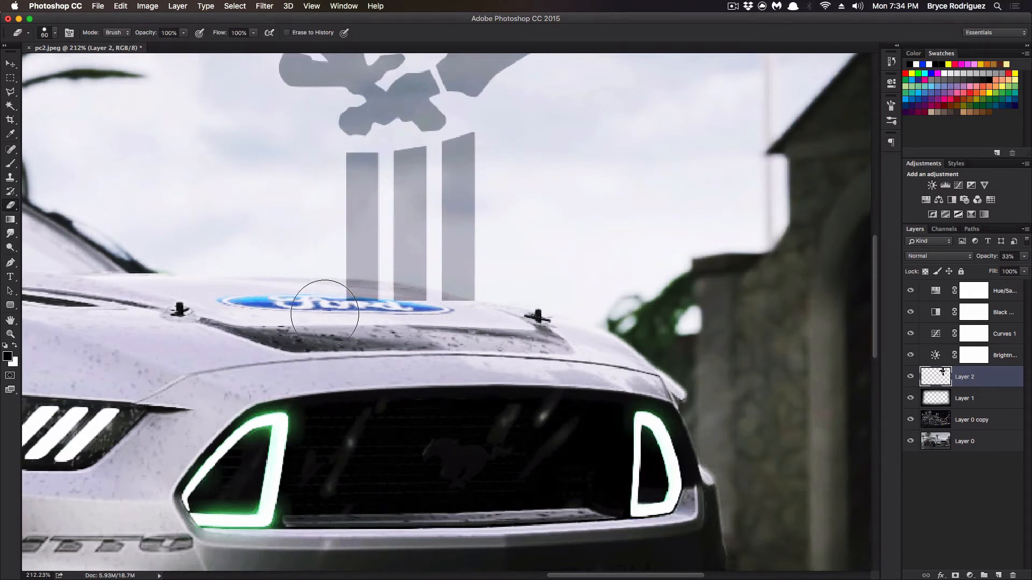
mouse_move(333, 300)
mouse_down()
mouse_move(392, 298)
mouse_move(422, 308)
mouse_move(382, 297)
mouse_move(437, 318)
mouse_move(394, 301)
mouse_move(323, 298)
mouse_move(418, 326)
mouse_move(464, 318)
mouse_up()
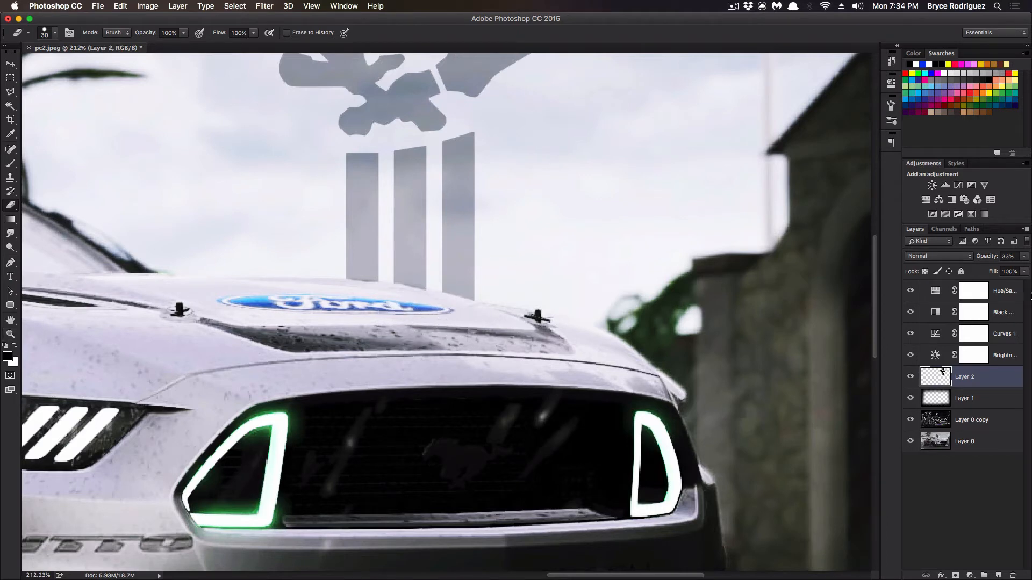
Step: Restore the logo layer's opacity to 100%
click(1023, 257)
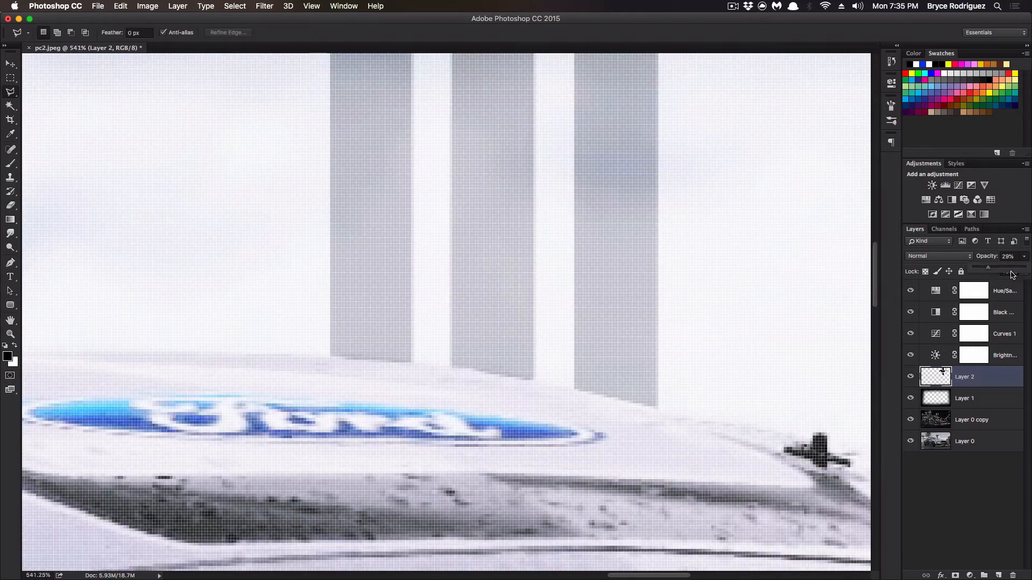
drag(1013, 267, 1030, 272)
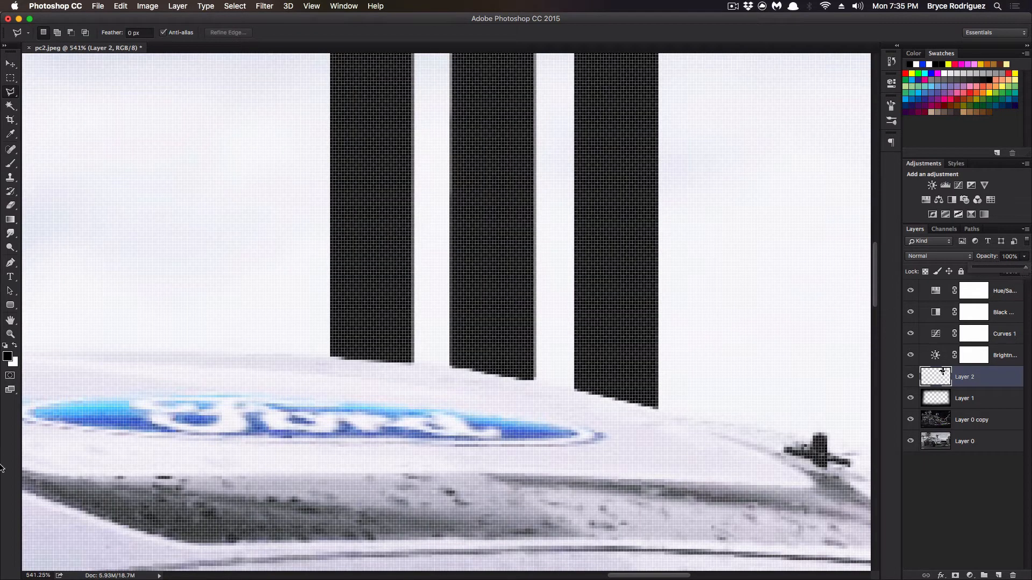
Step: Add a Drop Shadow effect to the Mustang logo layer
click(11, 334)
drag(461, 290, 400, 300)
mouse_move(507, 284)
mouse_down()
mouse_move(460, 288)
mouse_move(525, 288)
mouse_up()
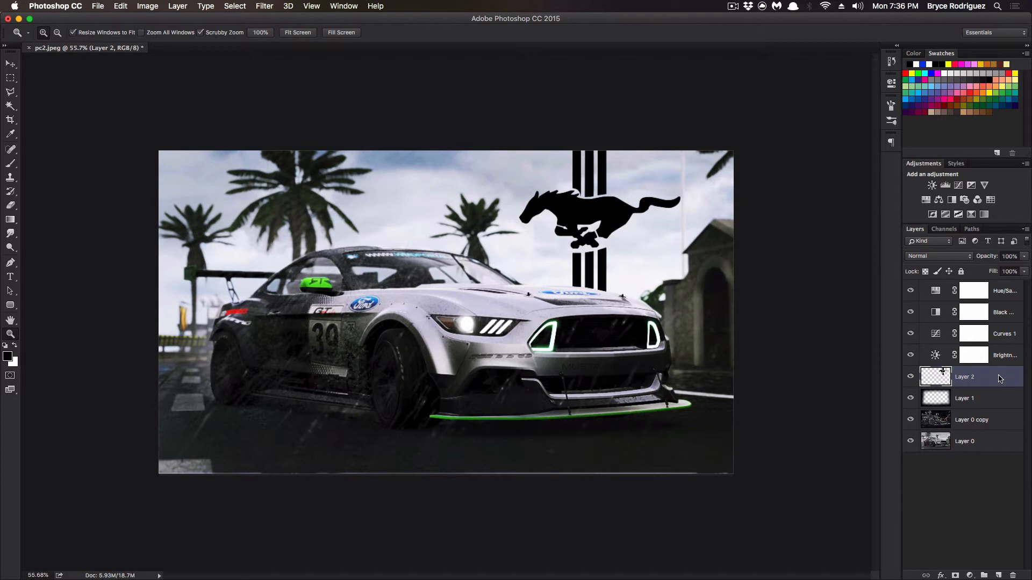
double_click(998, 379)
drag(726, 108, 287, 69)
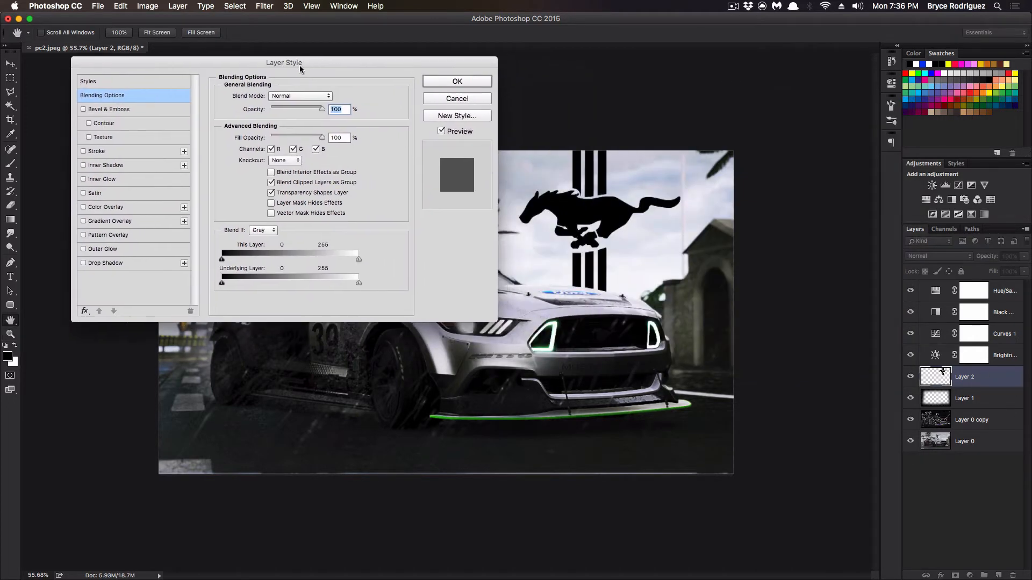
click(75, 267)
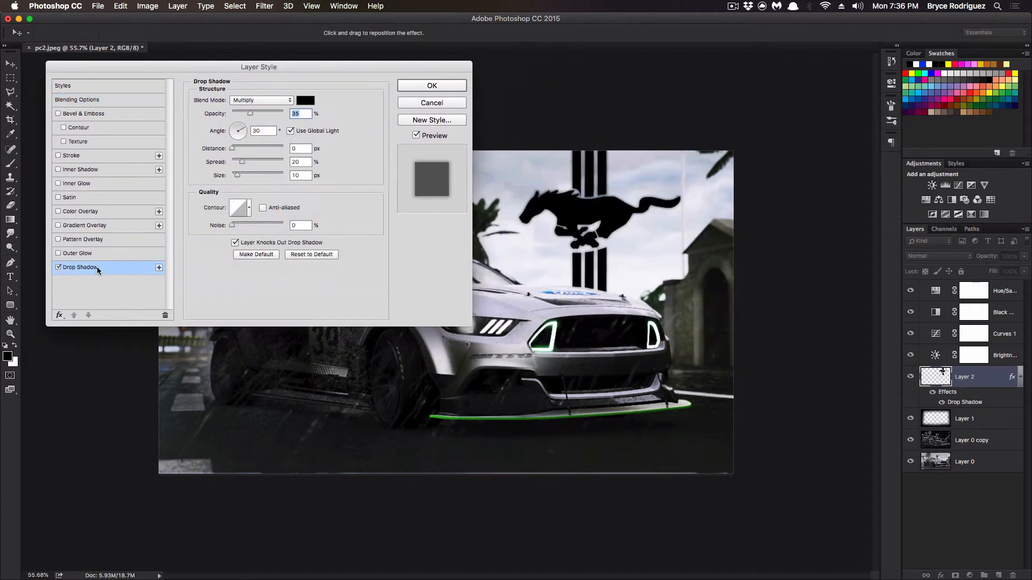
Step: Add a Gradient Overlay to the logo and recolour the gradient's bright red stop to green
click(93, 226)
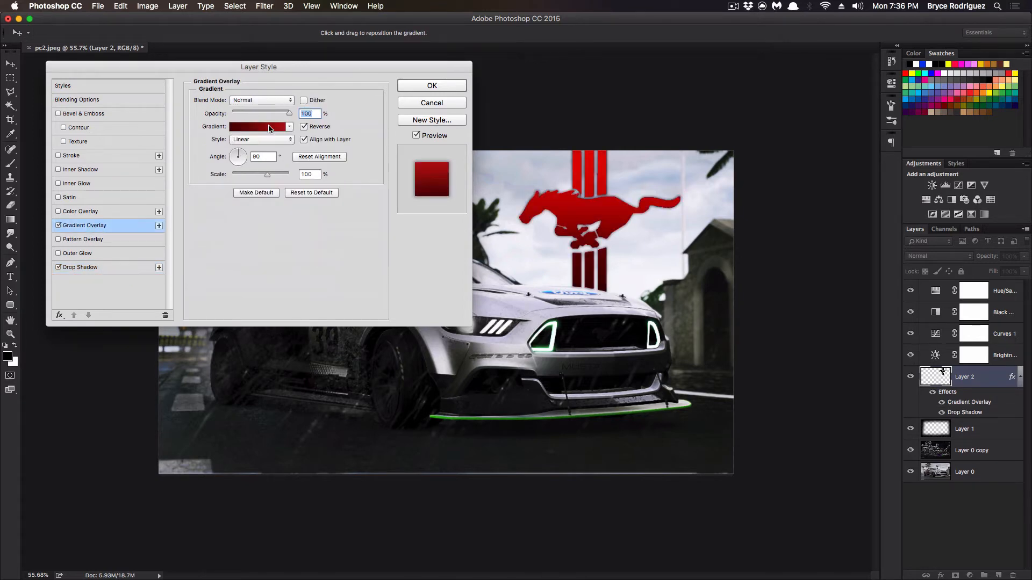
click(269, 128)
click(624, 284)
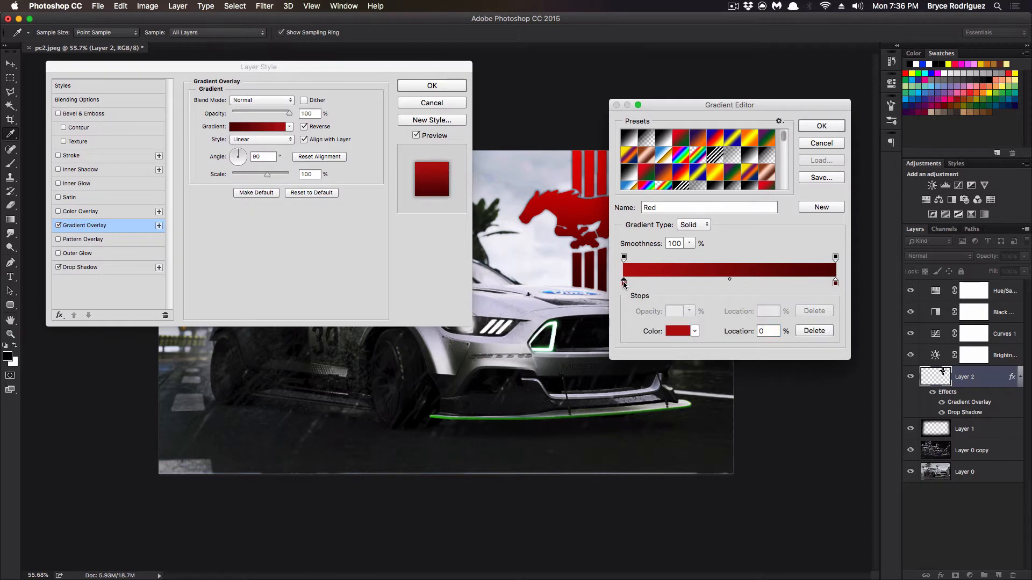
double_click(624, 284)
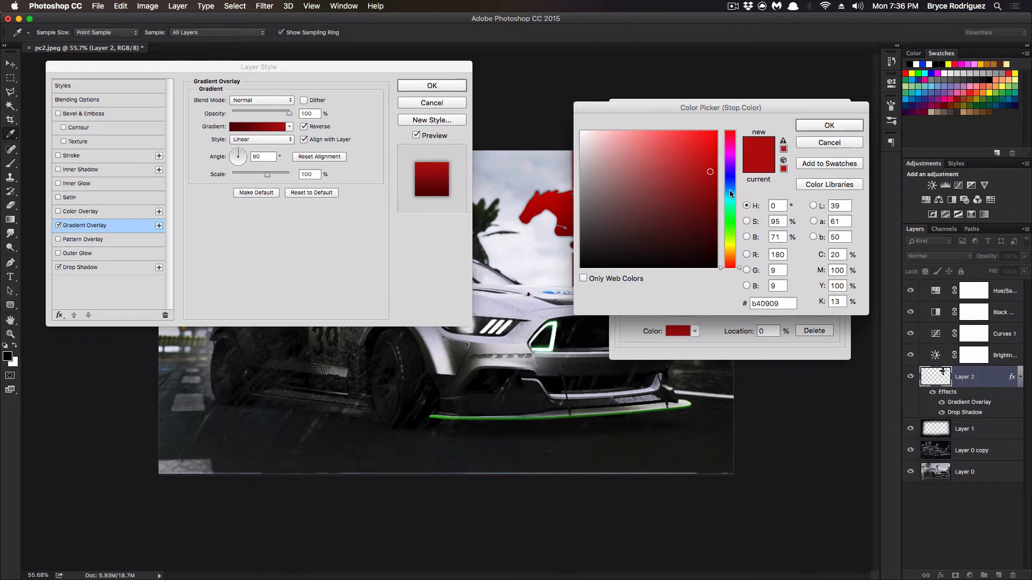
drag(731, 194, 731, 222)
click(841, 128)
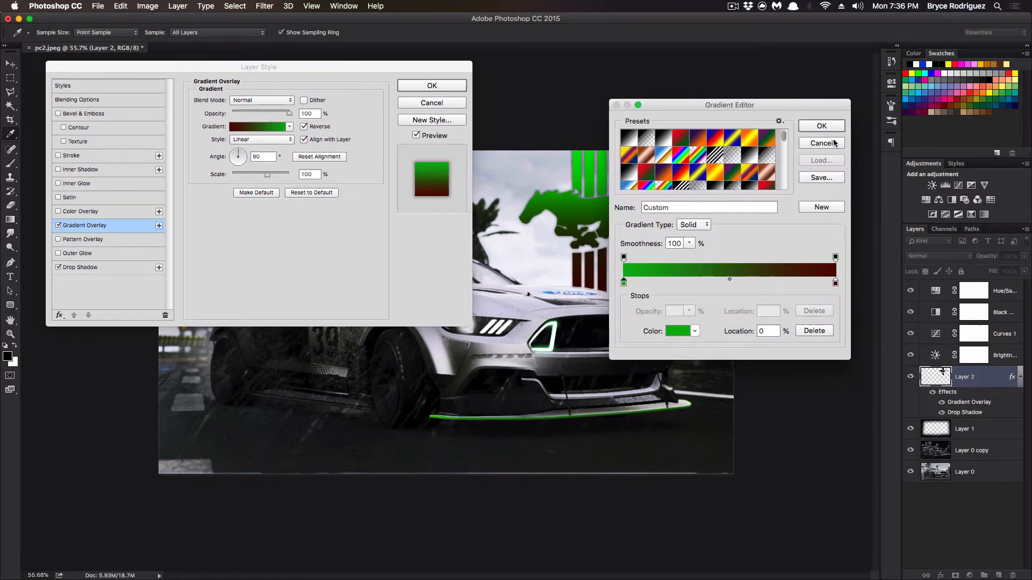
Step: Change the gradient's dark red end stop to dark green and accept the edited gradient
double_click(835, 285)
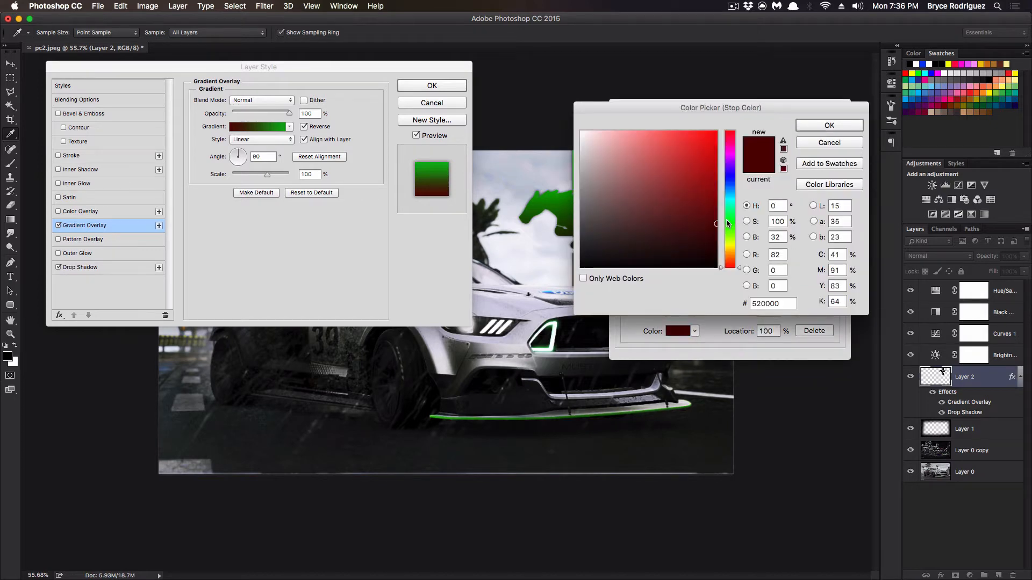
click(728, 220)
click(843, 126)
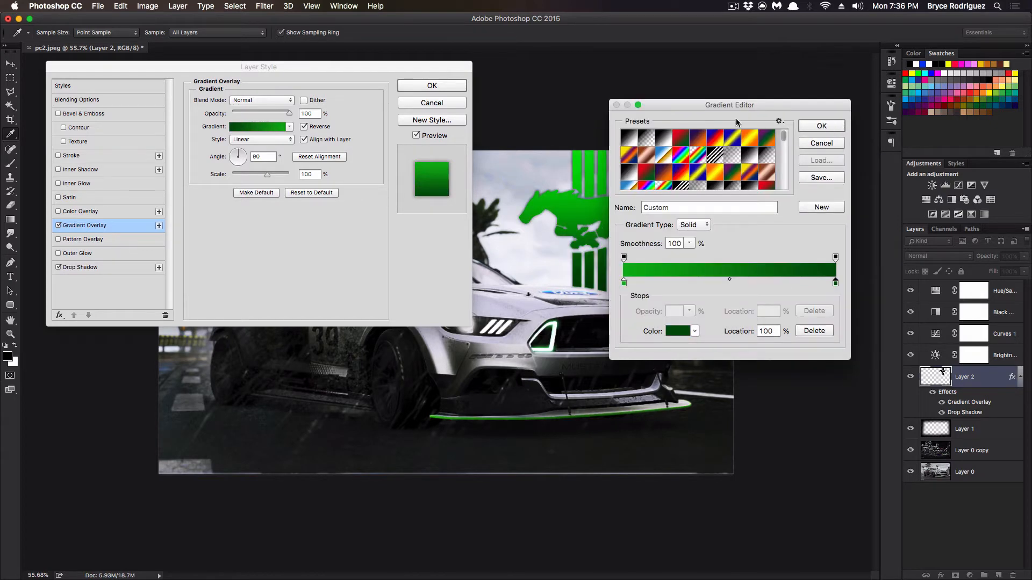
drag(736, 107, 630, 141)
click(715, 159)
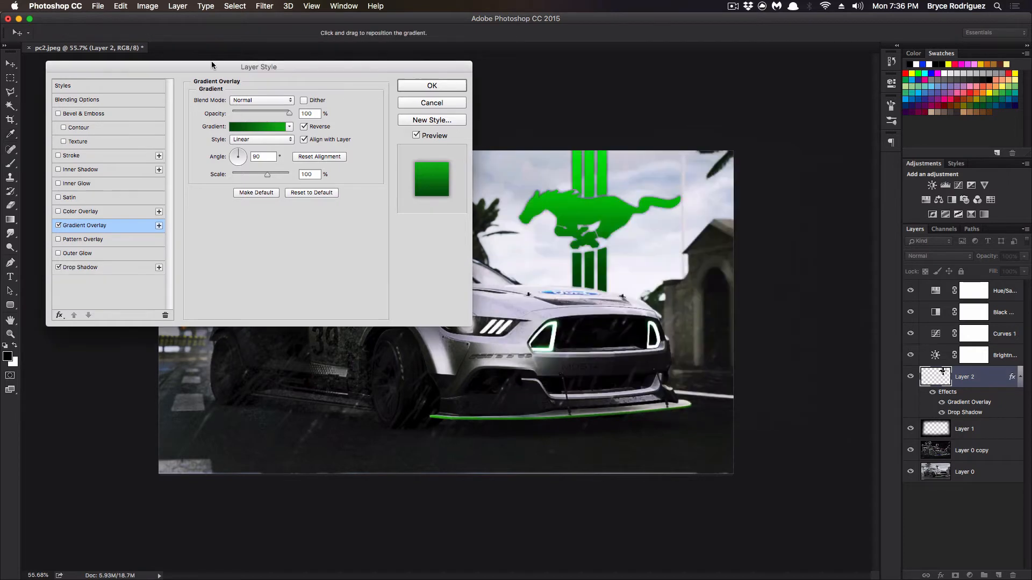
Step: Lower the Gradient Overlay's opacity to 72%
drag(322, 69, 284, 70)
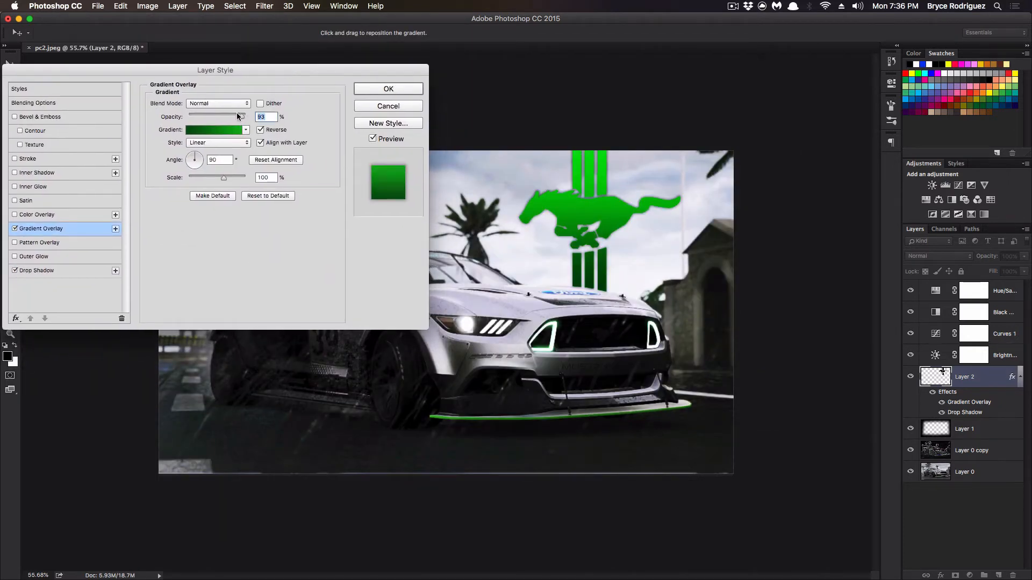
mouse_move(237, 115)
mouse_down()
mouse_move(224, 117)
mouse_move(235, 114)
mouse_up()
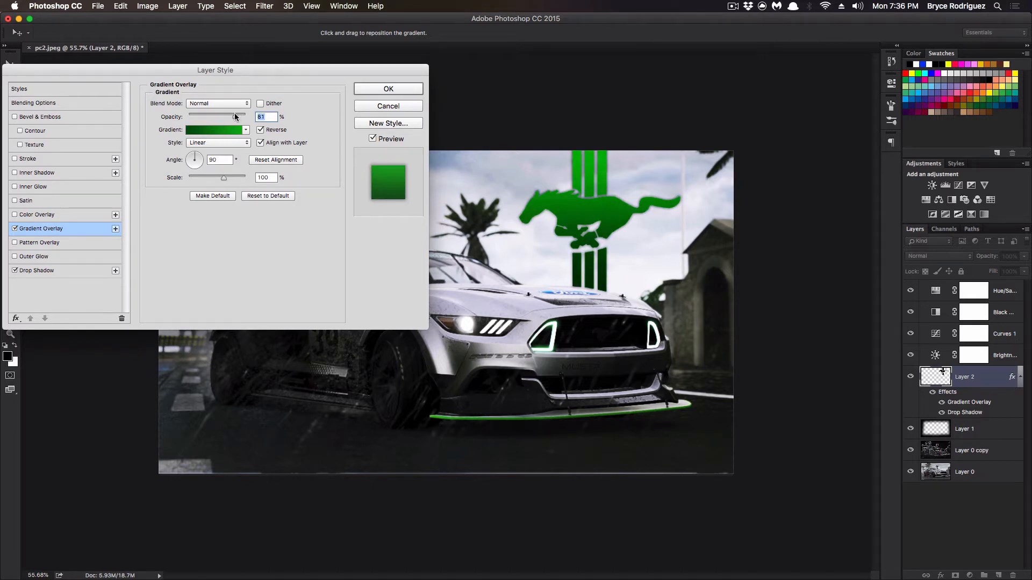
drag(232, 117, 227, 117)
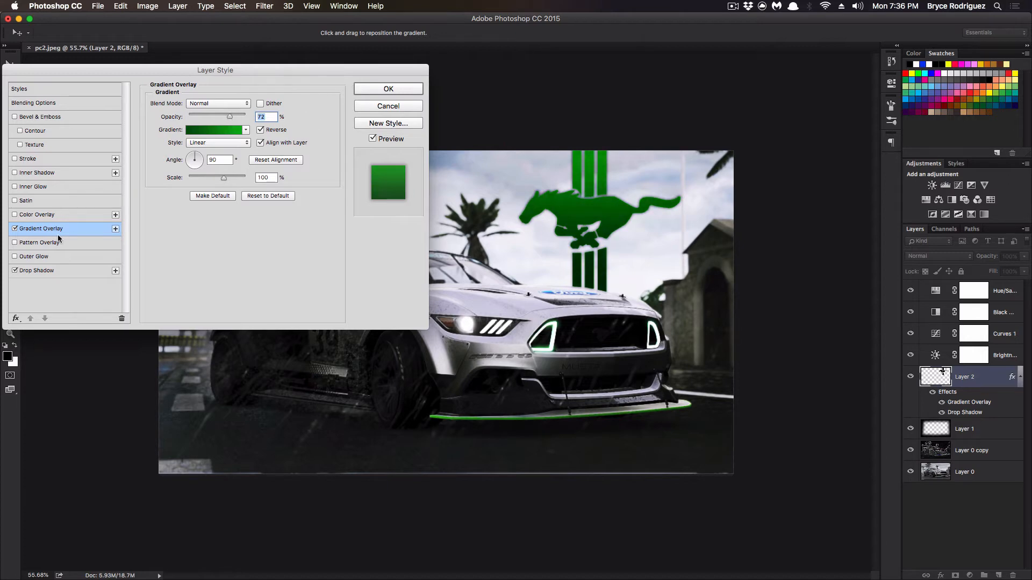
Step: Enable Outer Glow and Inner Glow on the logo, with the Inner Glow at Normal blend mode, 43% opacity and 10 px size
click(36, 258)
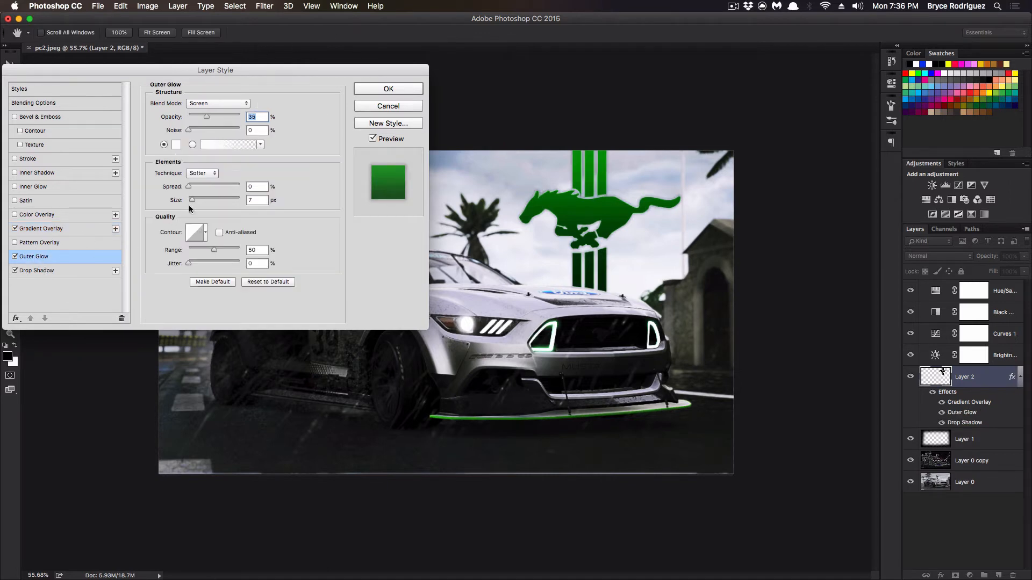
click(44, 189)
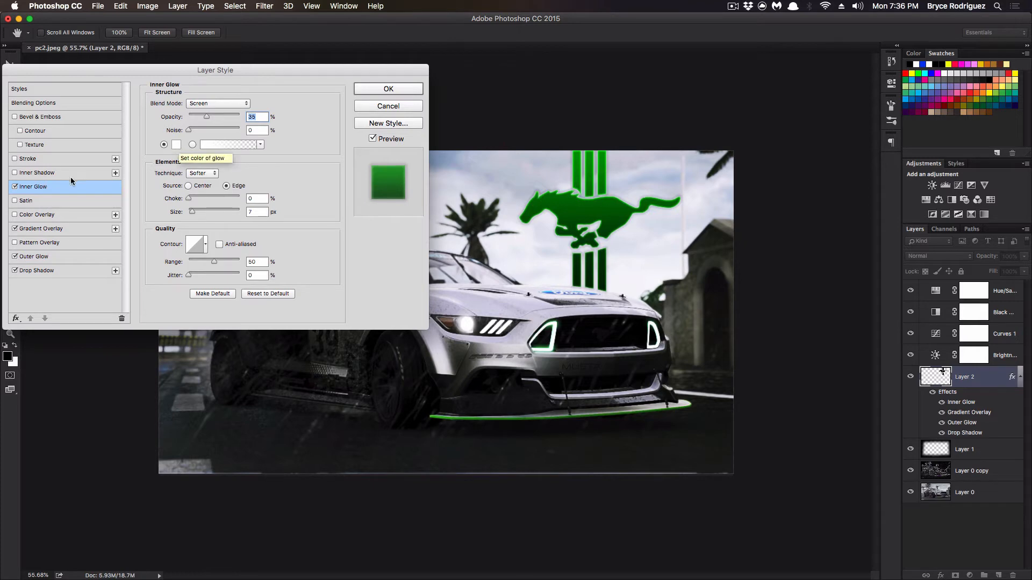
click(215, 105)
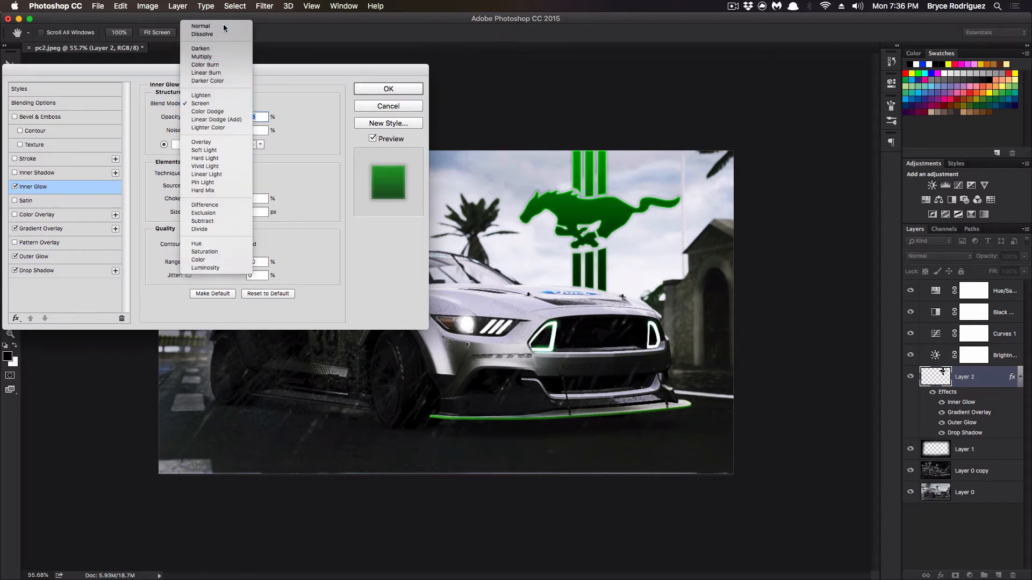
click(225, 27)
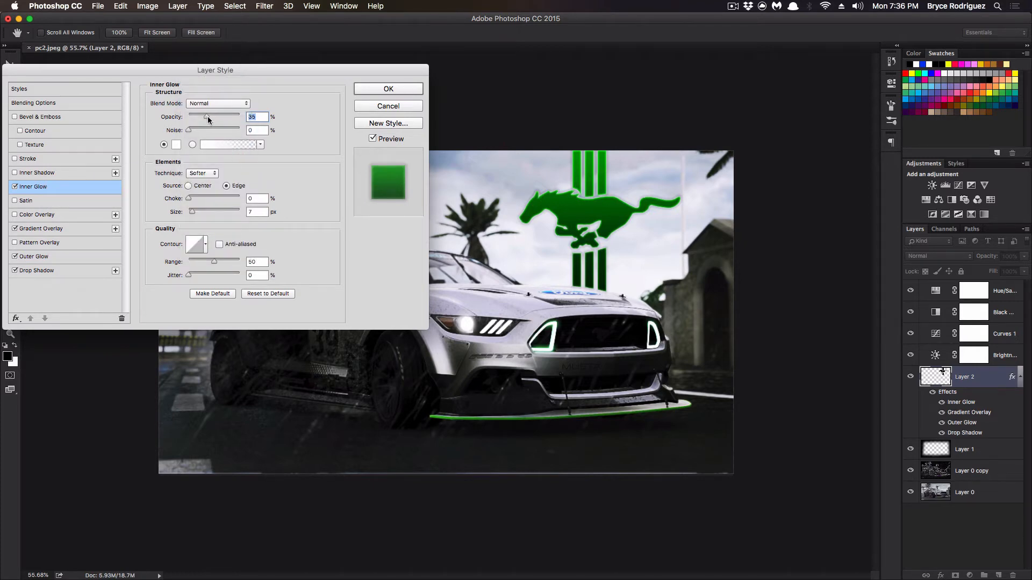
mouse_move(207, 116)
mouse_down()
mouse_move(241, 116)
mouse_move(209, 114)
mouse_up()
mouse_move(192, 213)
mouse_down()
mouse_move(203, 215)
mouse_move(197, 209)
mouse_up()
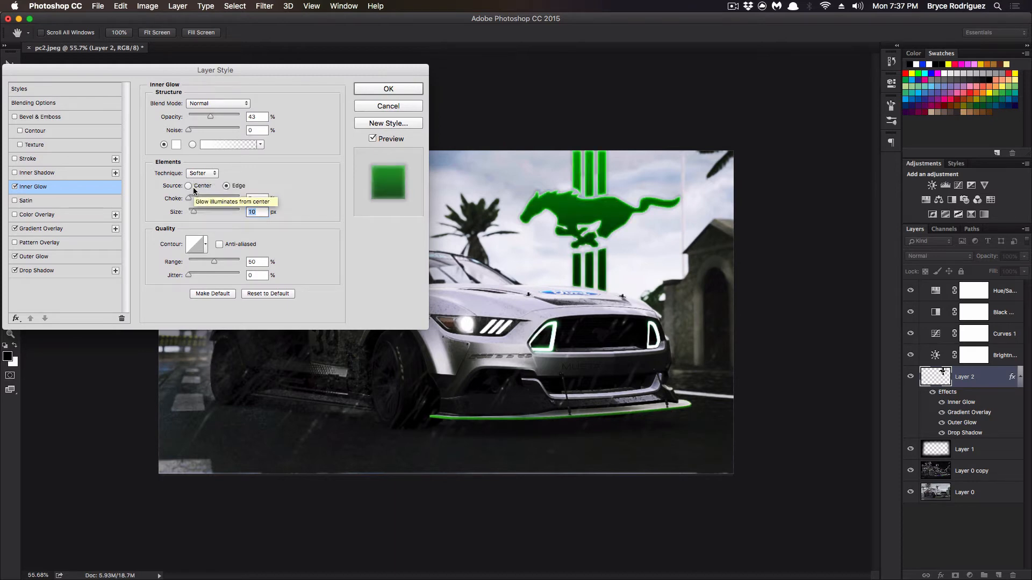
Step: Set the Outer Glow's opacity to 24% and try the Normal blend mode before returning it to Screen
click(34, 257)
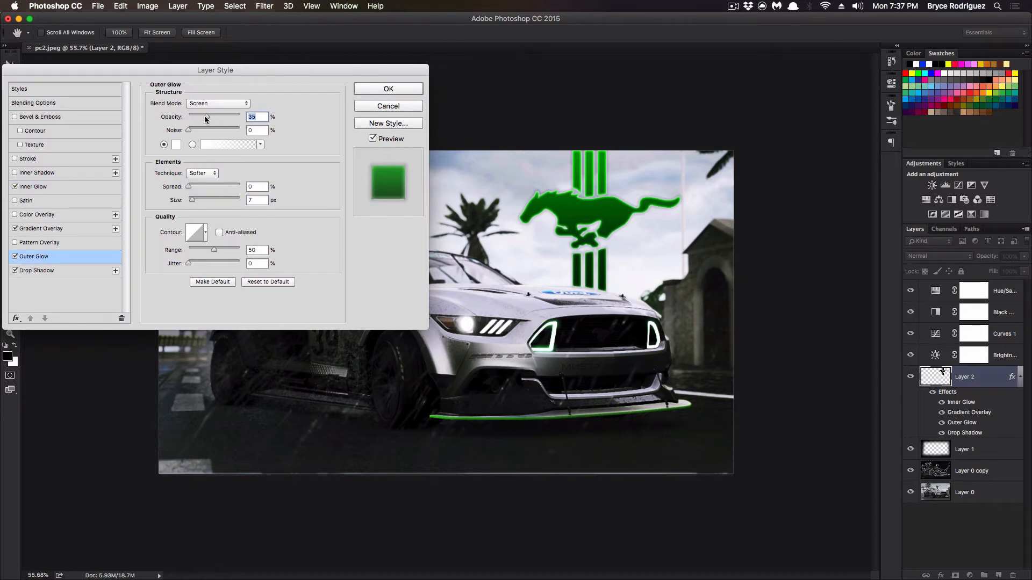
mouse_move(201, 116)
mouse_down()
mouse_move(229, 117)
mouse_move(201, 117)
mouse_up()
drag(196, 187, 167, 187)
click(185, 103)
click(228, 26)
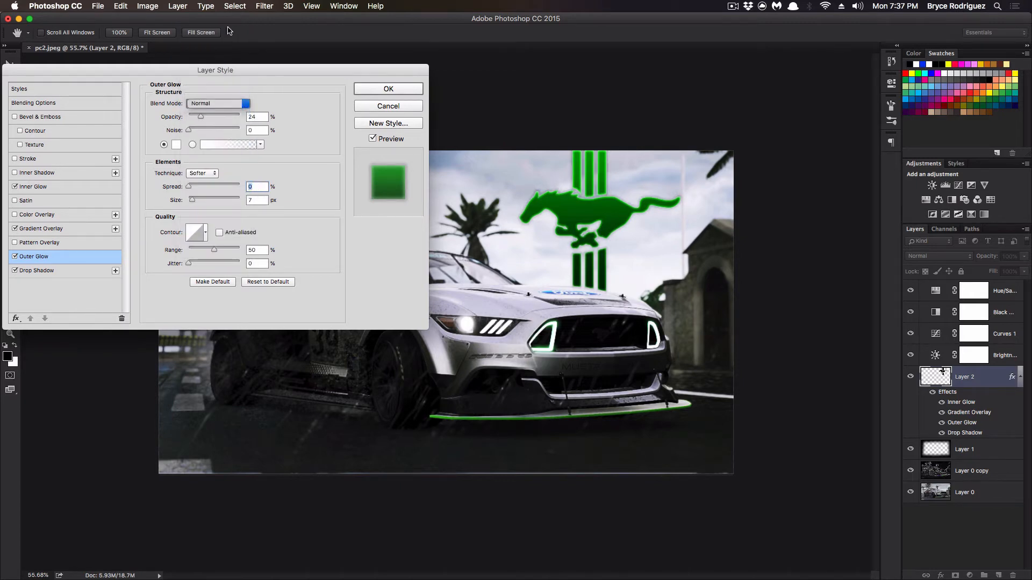
click(229, 106)
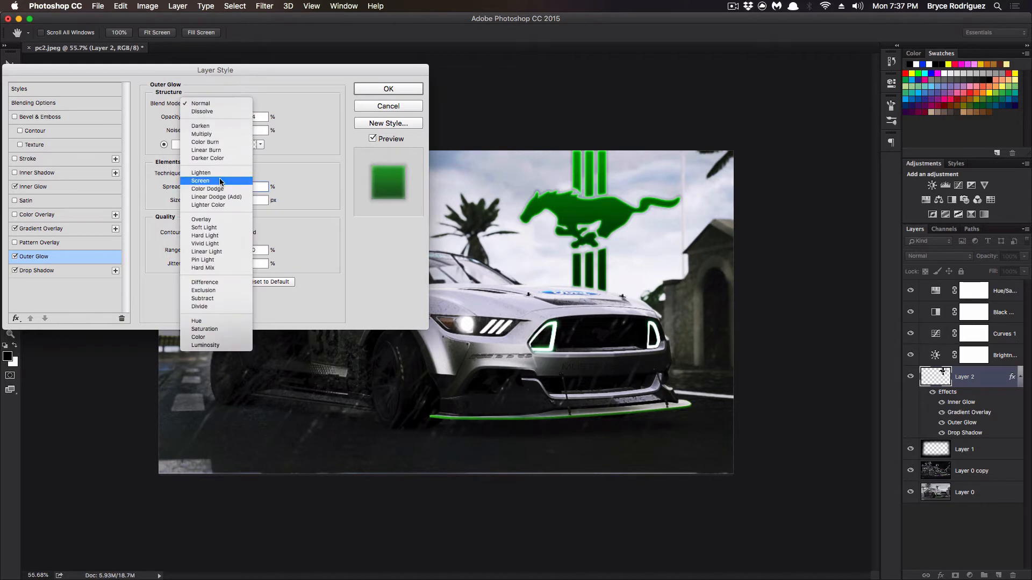
click(218, 179)
drag(284, 75, 374, 106)
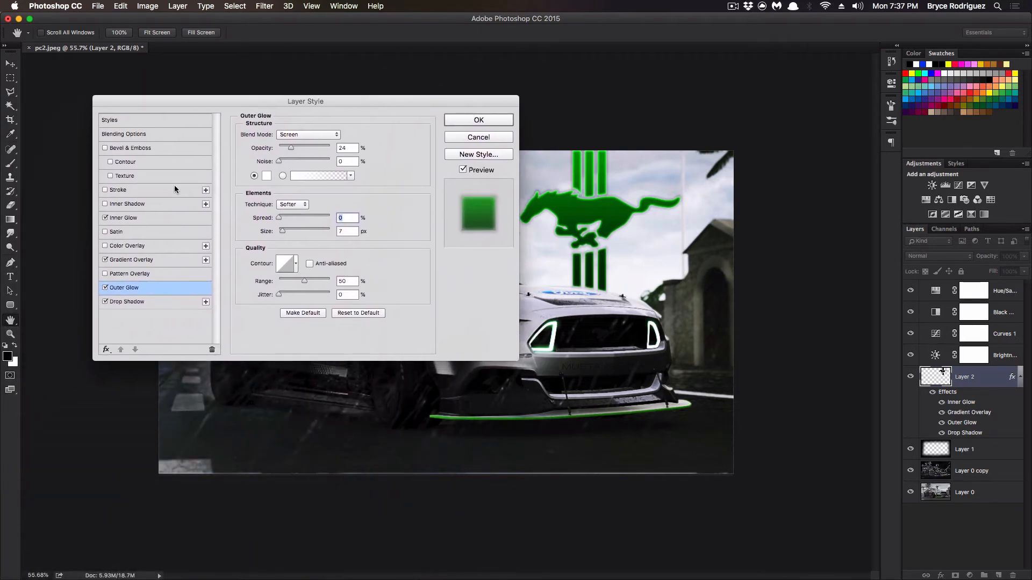
Step: Toggle the Inner Glow and Outer Glow off and on to compare their effect on the logo
click(106, 218)
click(105, 219)
click(105, 219)
click(106, 218)
click(105, 218)
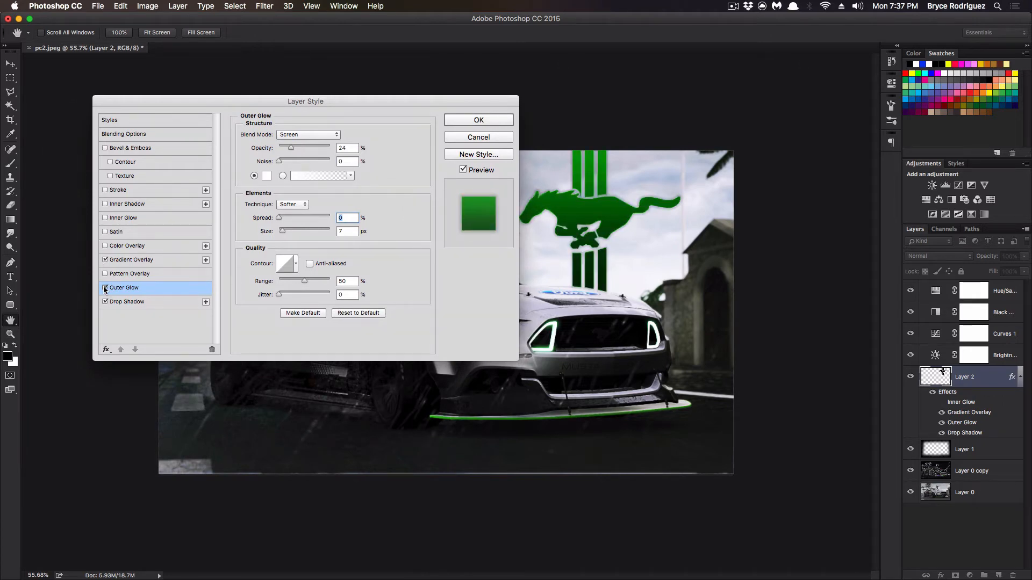
click(105, 288)
click(106, 288)
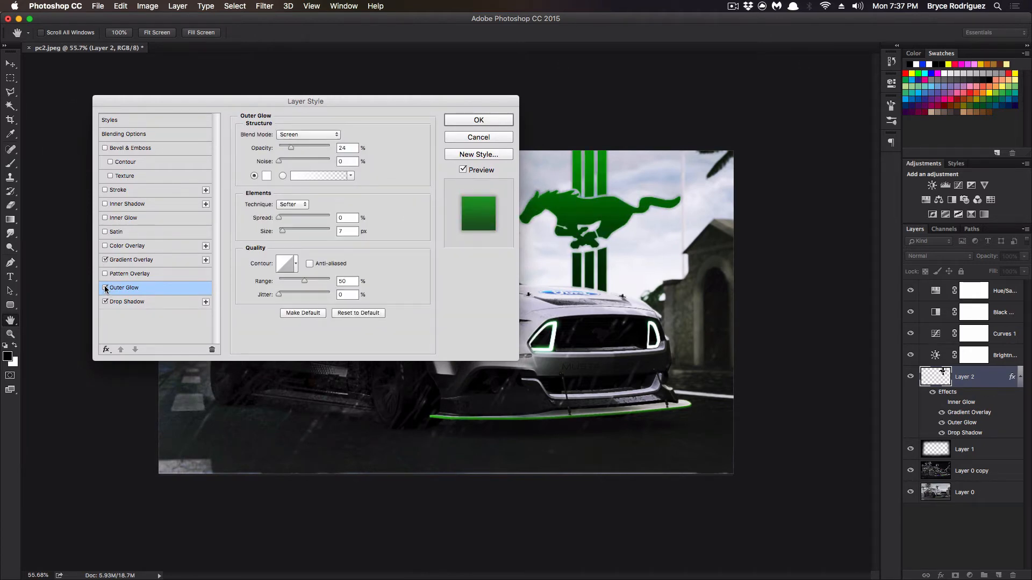
Step: Set the Outer Glow's opacity to 46% and its blend mode to Normal, keeping its white glow colour
click(315, 135)
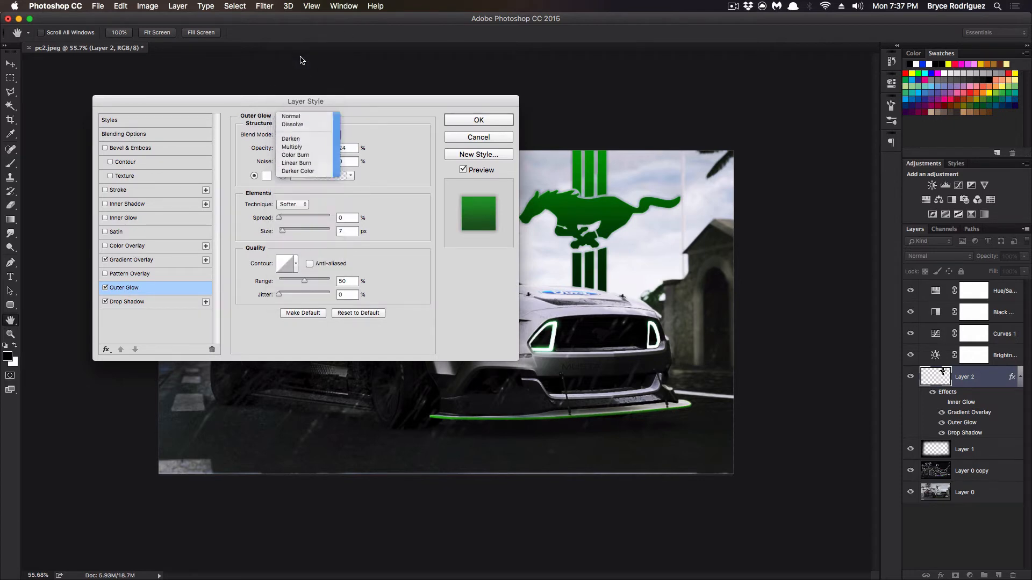
click(310, 141)
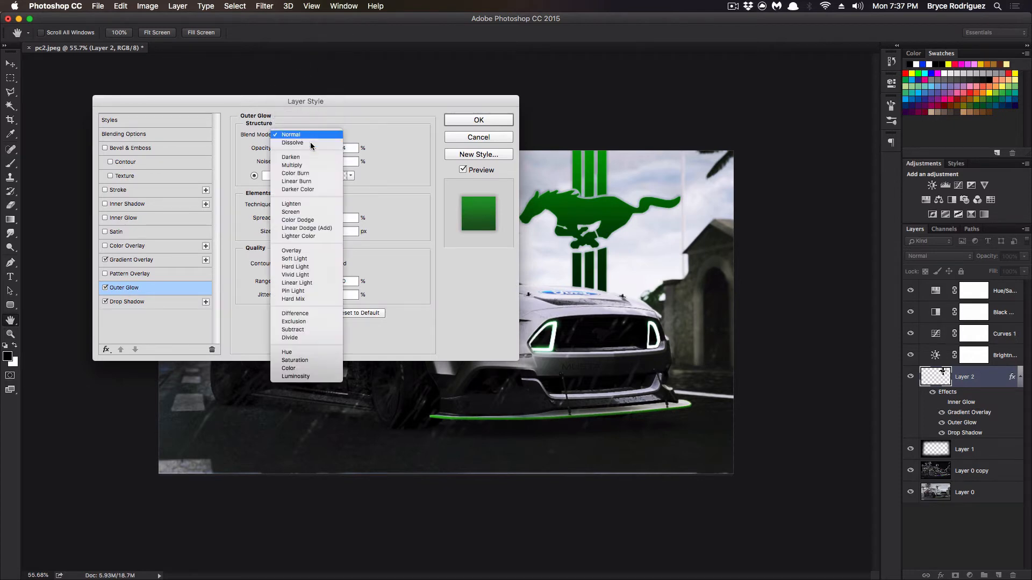
click(291, 212)
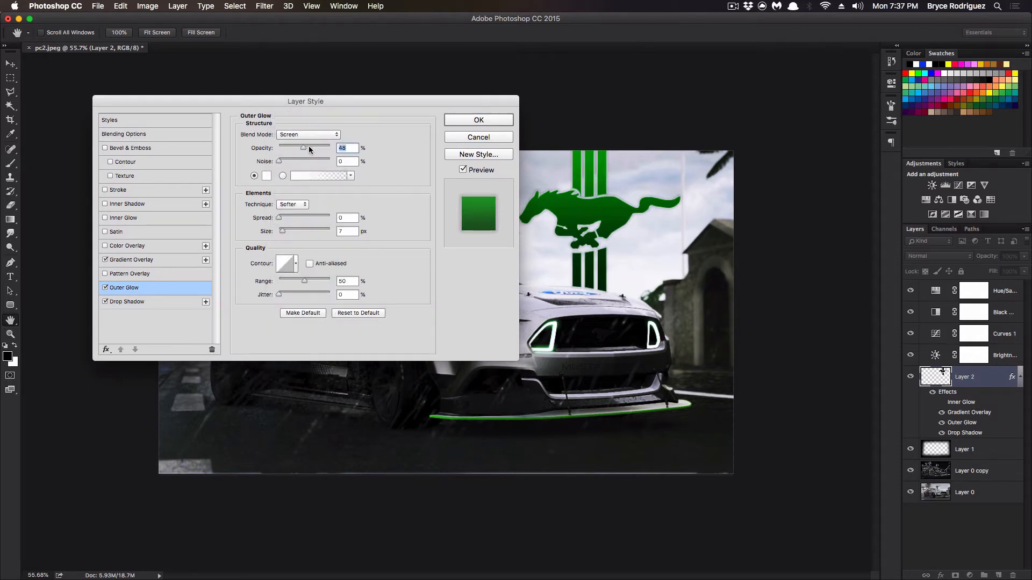
drag(309, 149, 302, 149)
click(312, 135)
click(334, 56)
click(266, 176)
click(828, 138)
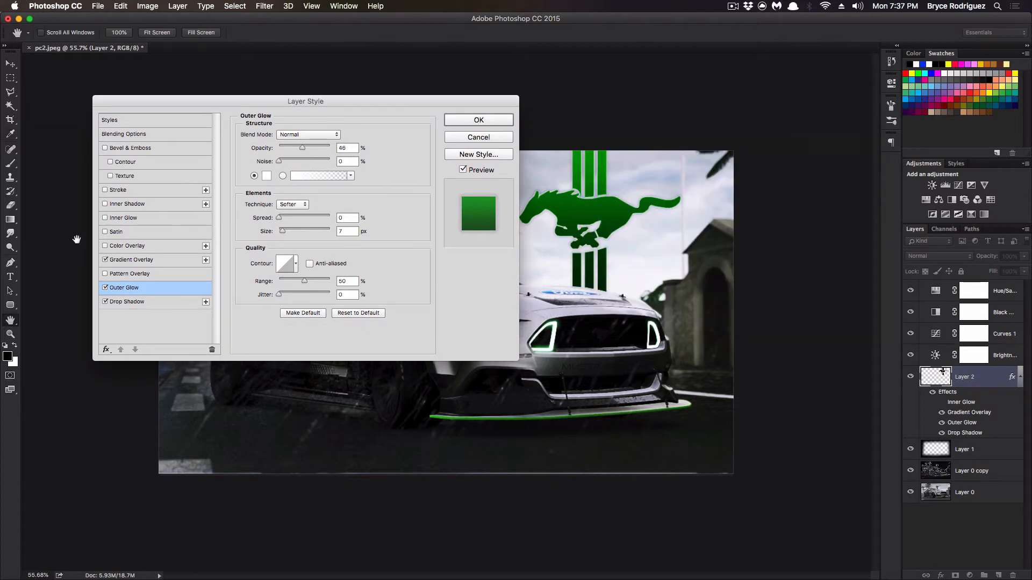
Step: Re-enable the Inner Glow on the logo and set its glow colour to bright green 00ff18
click(122, 249)
click(105, 246)
click(117, 219)
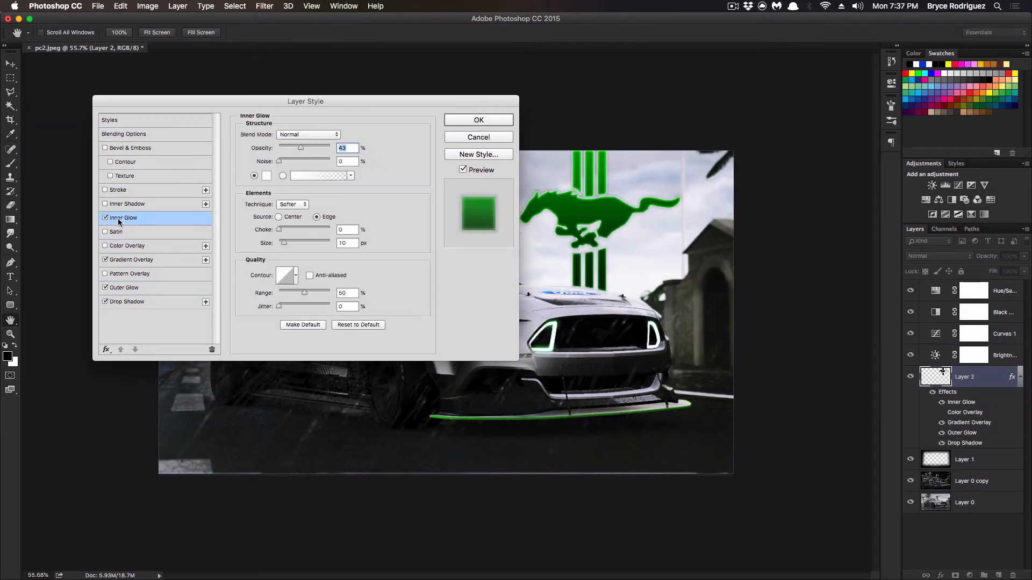
click(266, 177)
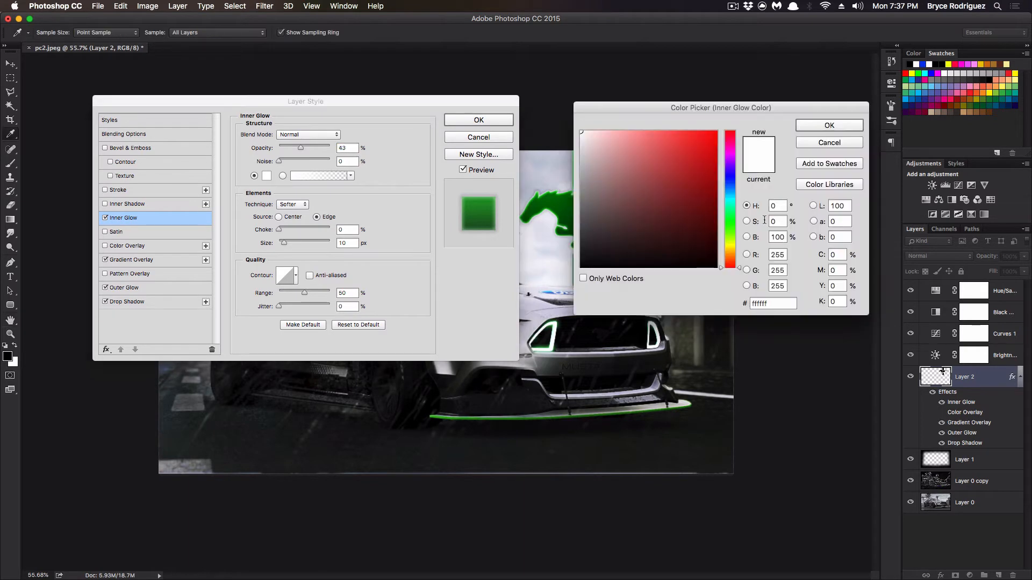
click(556, 331)
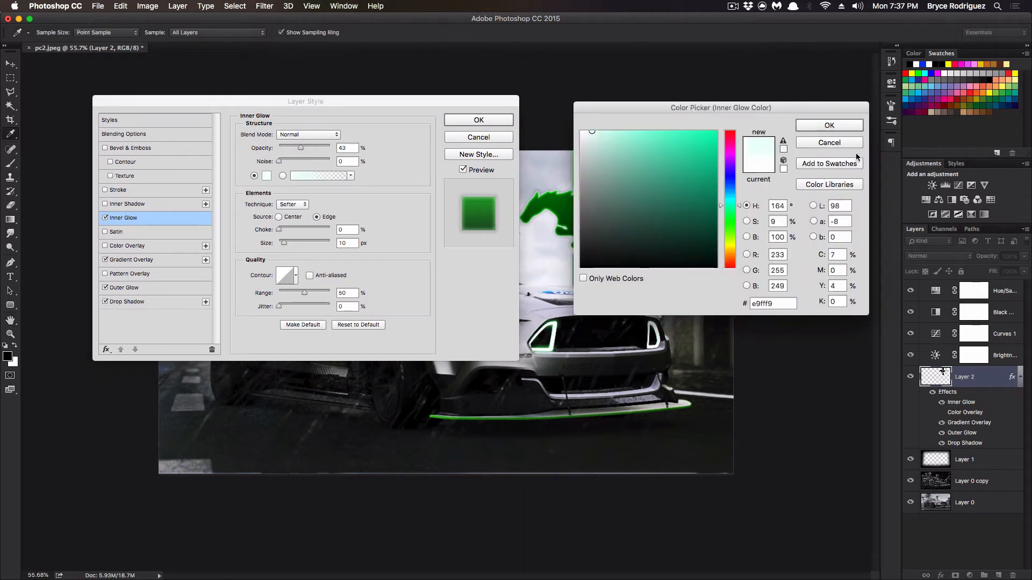
click(555, 220)
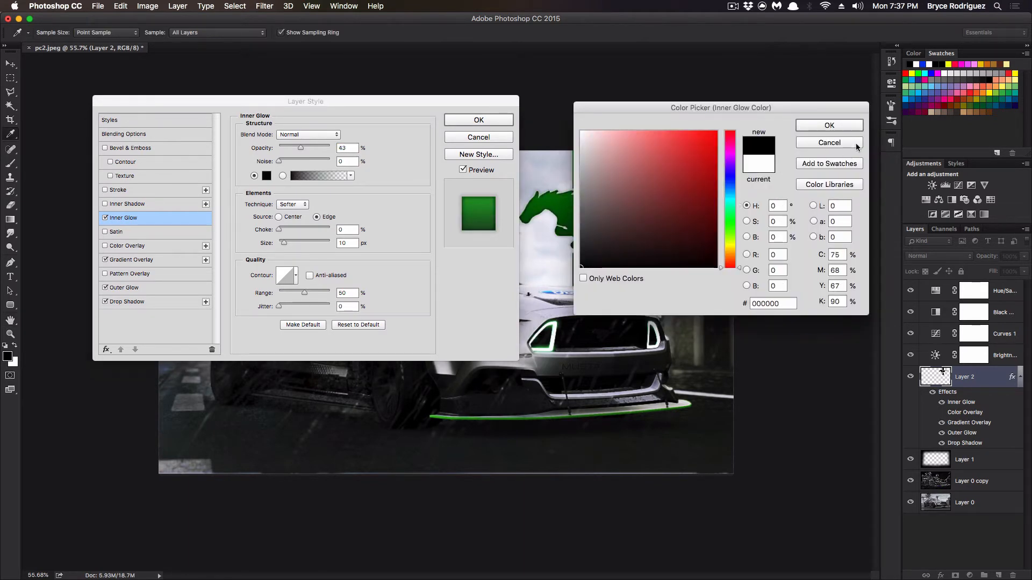
click(732, 213)
click(717, 131)
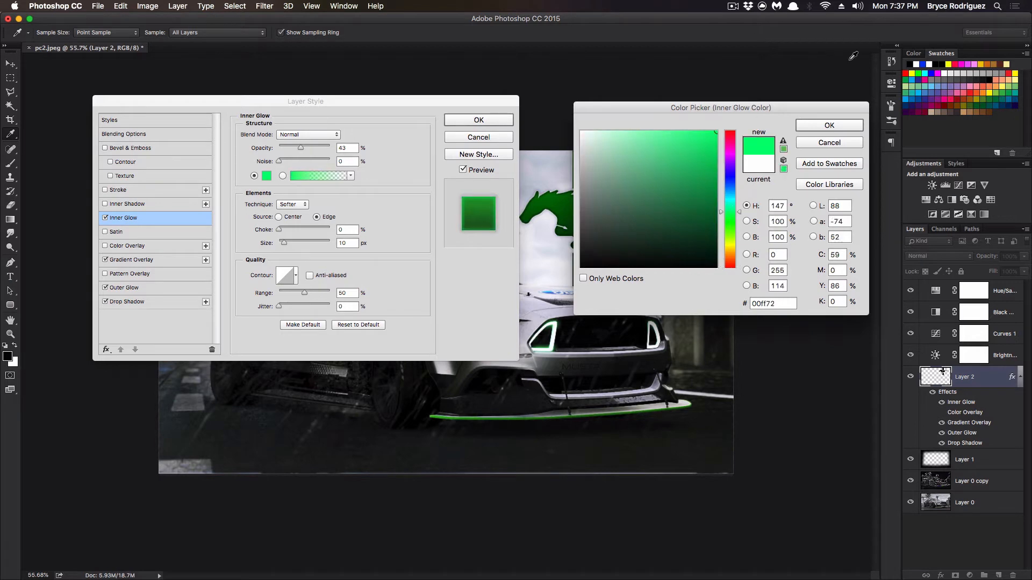
click(732, 221)
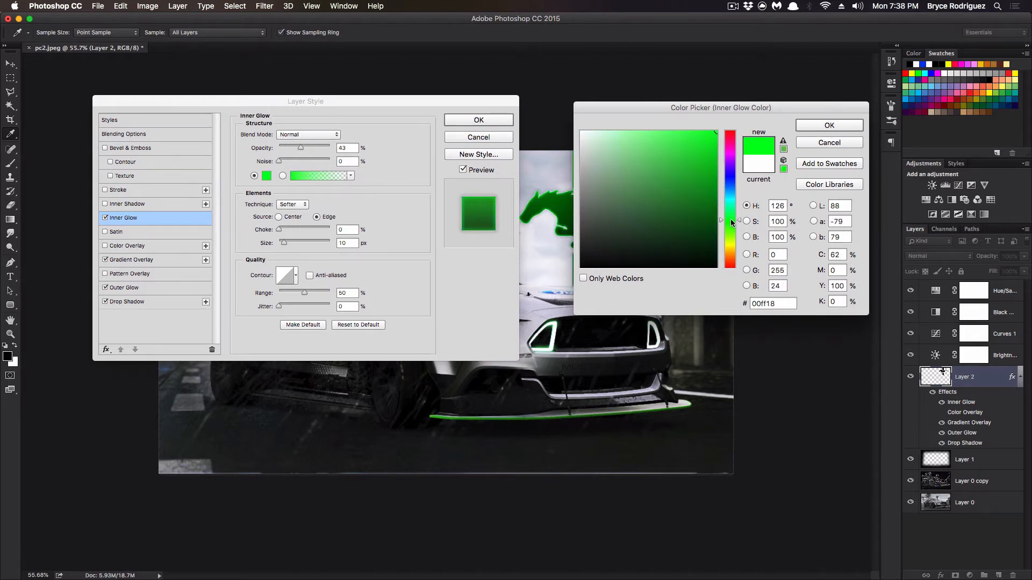
click(826, 128)
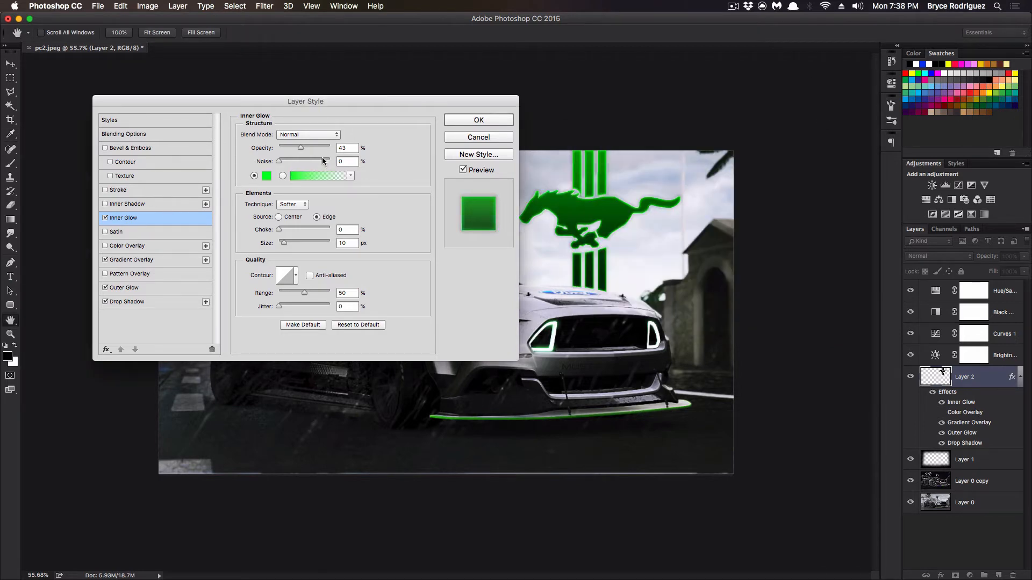
Step: Lower the Inner Glow's opacity to 25% on the logo
drag(307, 151, 309, 150)
drag(304, 148, 295, 148)
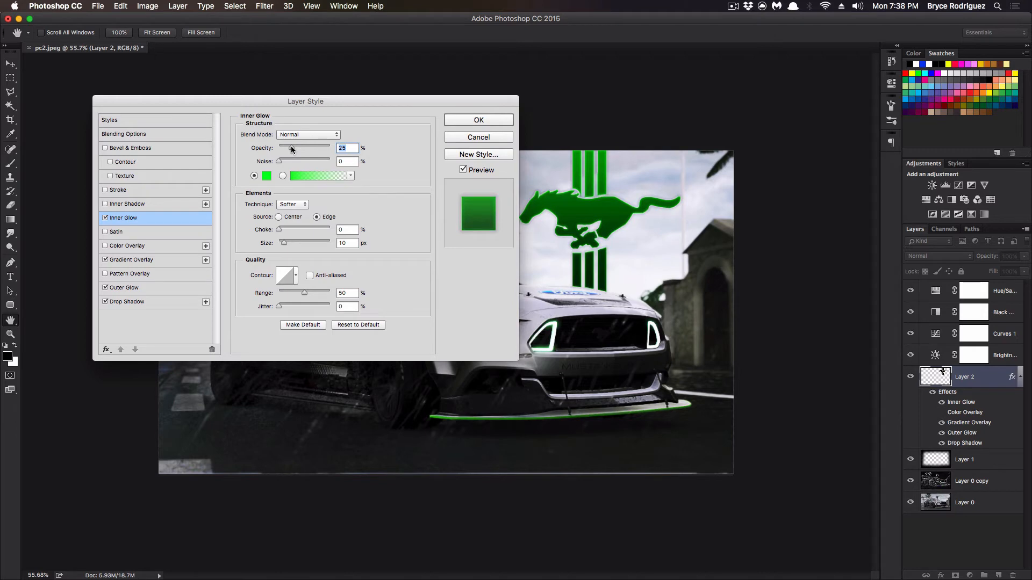
Step: Change the Outer Glow's colour to bright green 0cff00
click(139, 288)
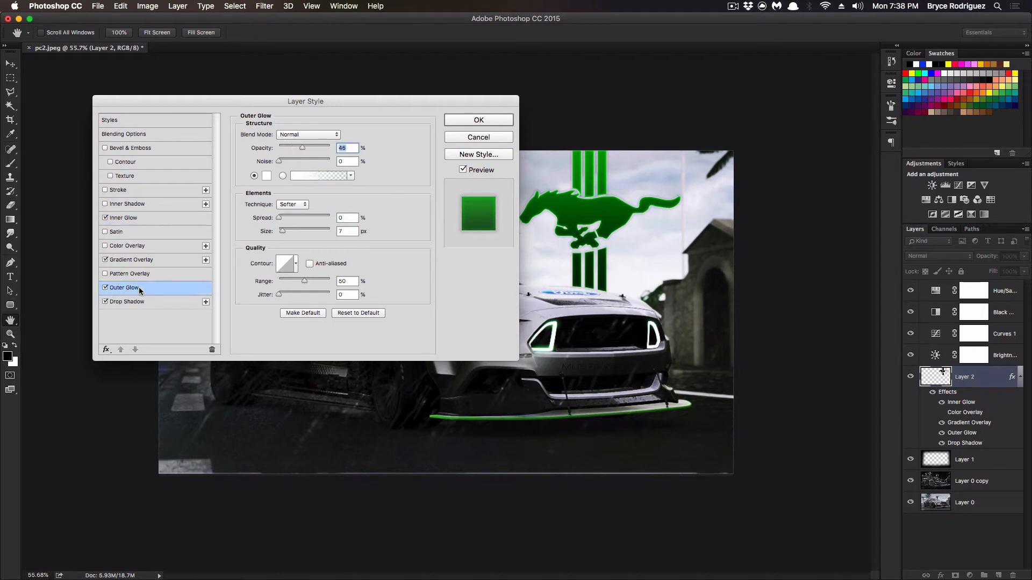
click(266, 176)
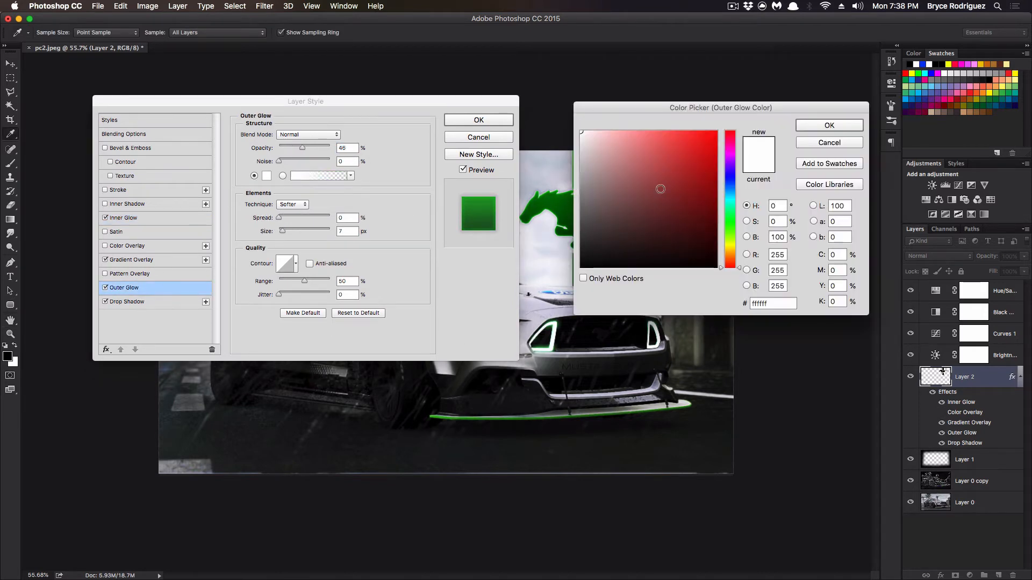
click(733, 223)
click(687, 157)
drag(687, 156, 814, 75)
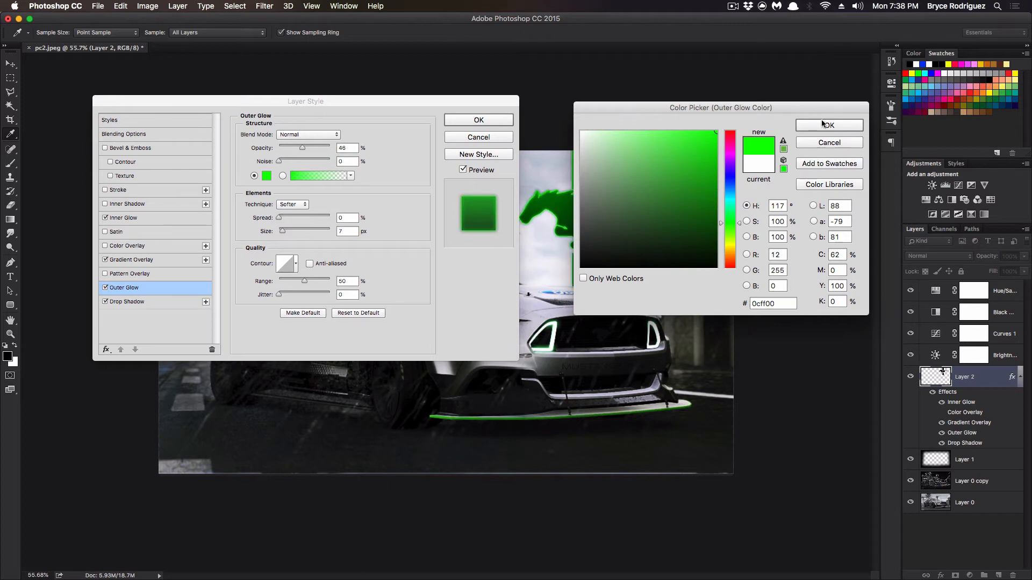
click(822, 124)
Step: Enlarge the Outer Glow to 136 px, keeping the Softer technique
drag(282, 232, 291, 233)
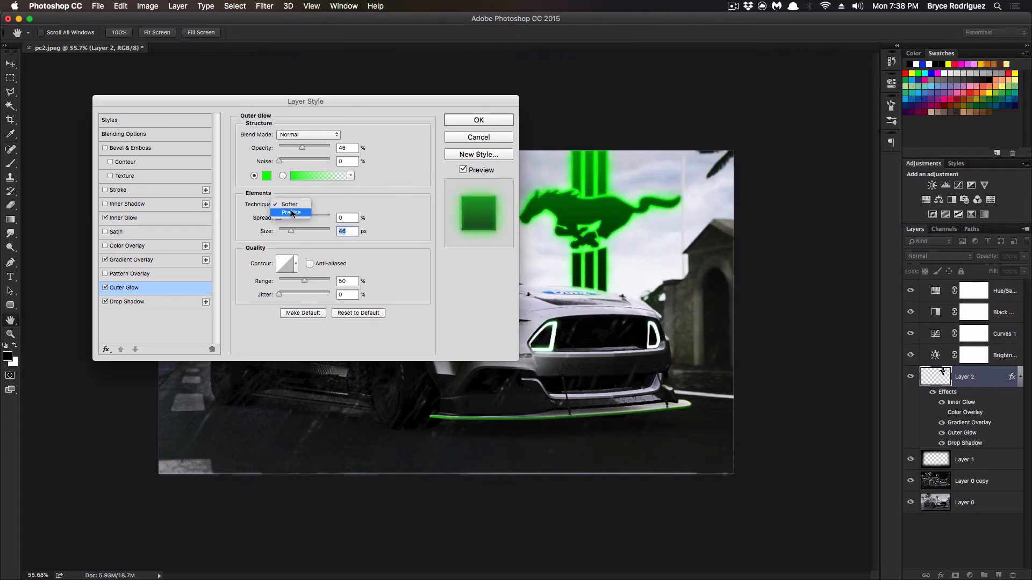
click(291, 213)
click(293, 205)
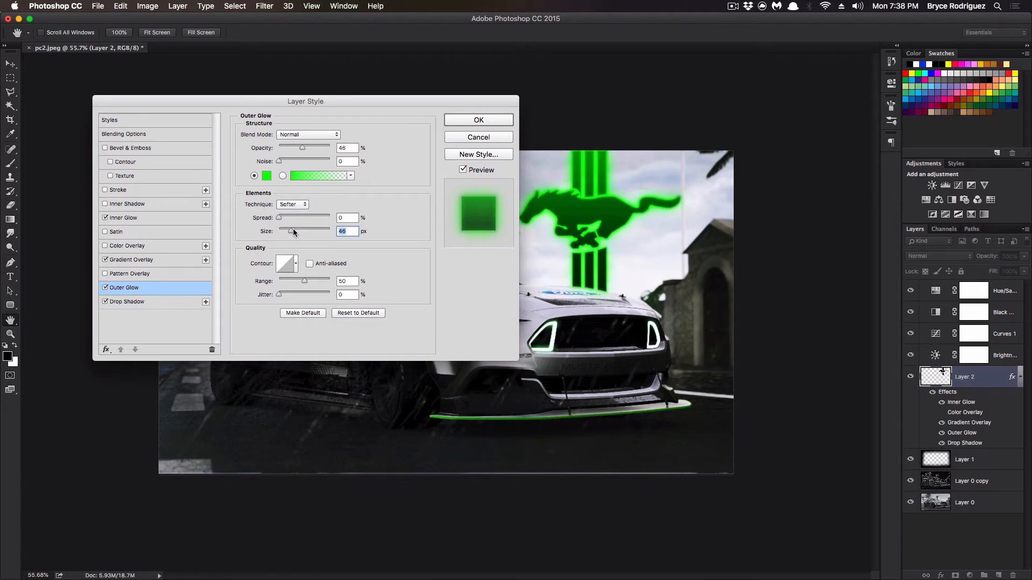
mouse_move(294, 232)
mouse_down()
mouse_move(321, 232)
mouse_move(308, 230)
mouse_up()
Step: Set the Outer Glow's colour to white ffffff and its size to 10 px
click(267, 176)
click(581, 132)
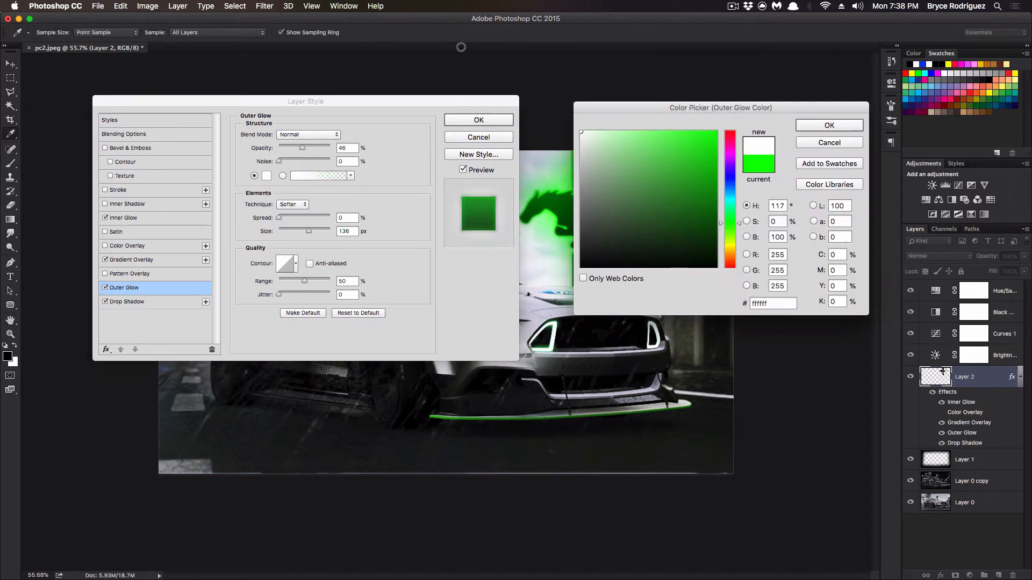
click(829, 126)
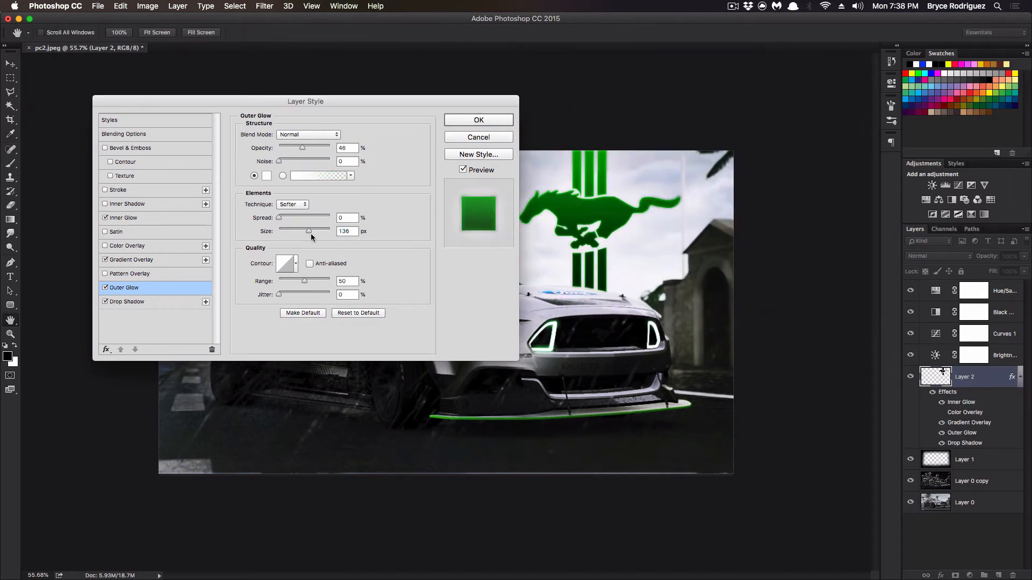
drag(304, 236, 283, 233)
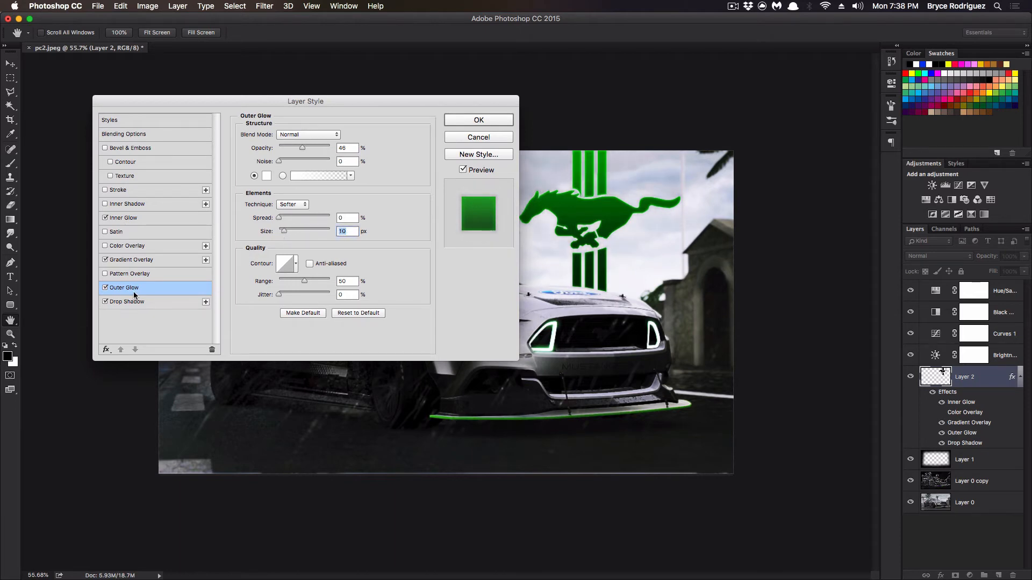
Step: Enable the Pattern Overlay on the logo and choose the dark blue rippled pattern, moving the dialog clear of the image
click(106, 276)
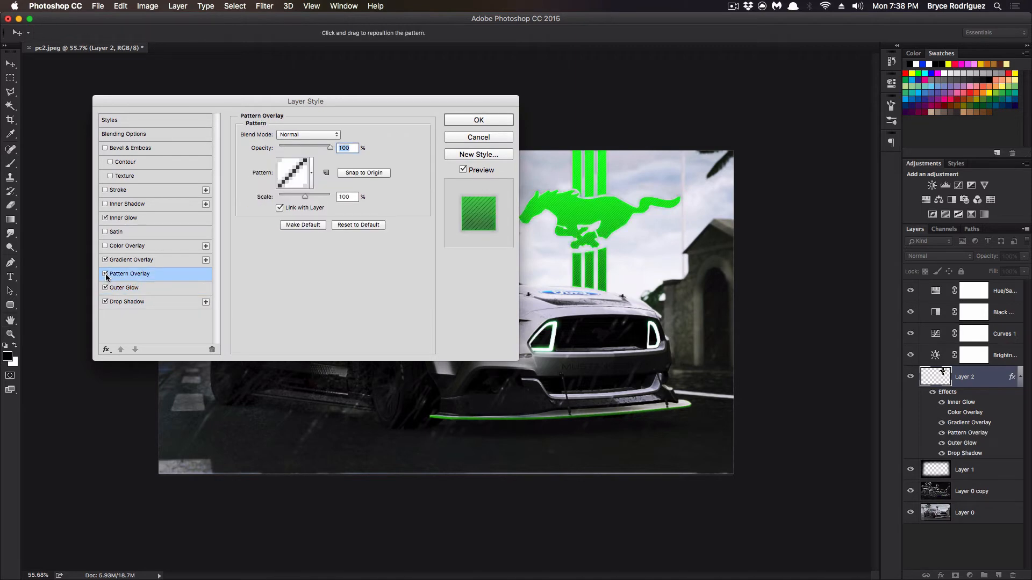
drag(362, 104, 282, 61)
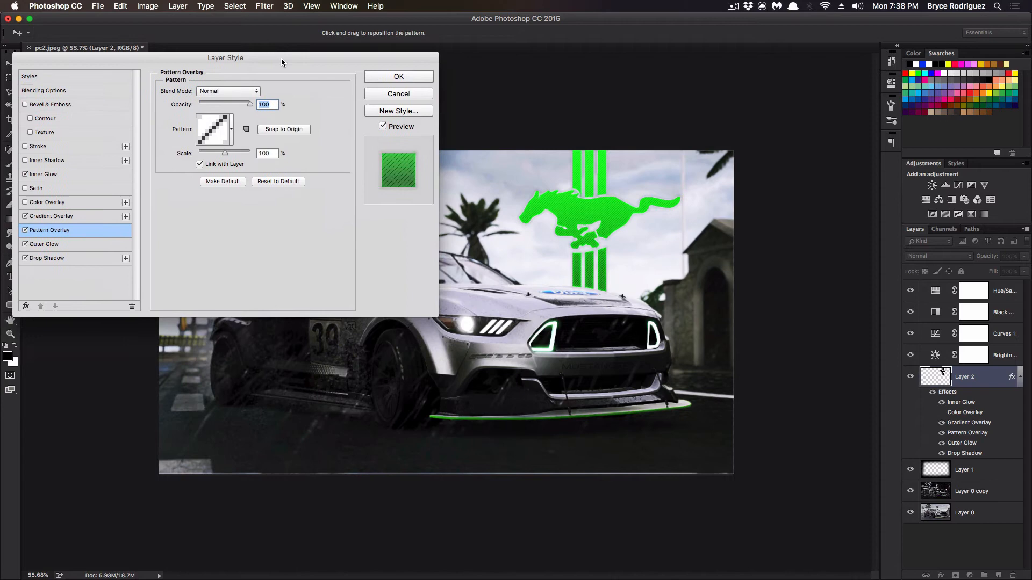
click(209, 124)
click(159, 178)
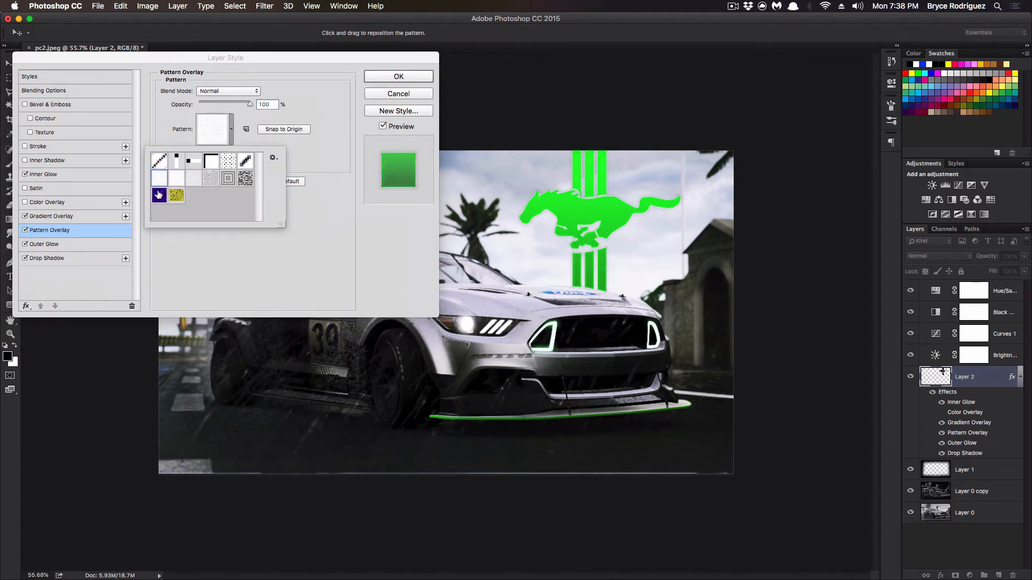
click(159, 195)
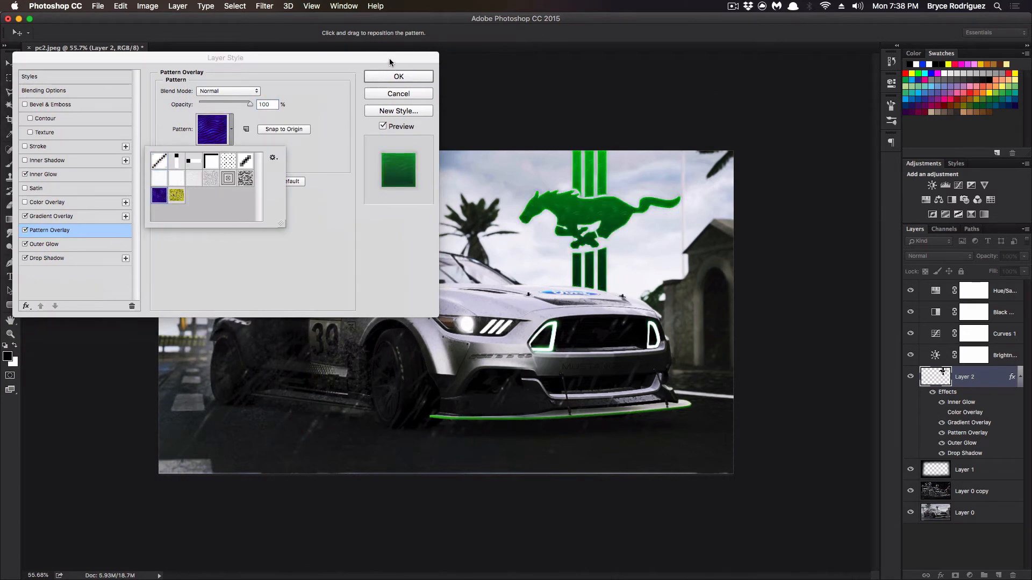
drag(389, 58, 438, 30)
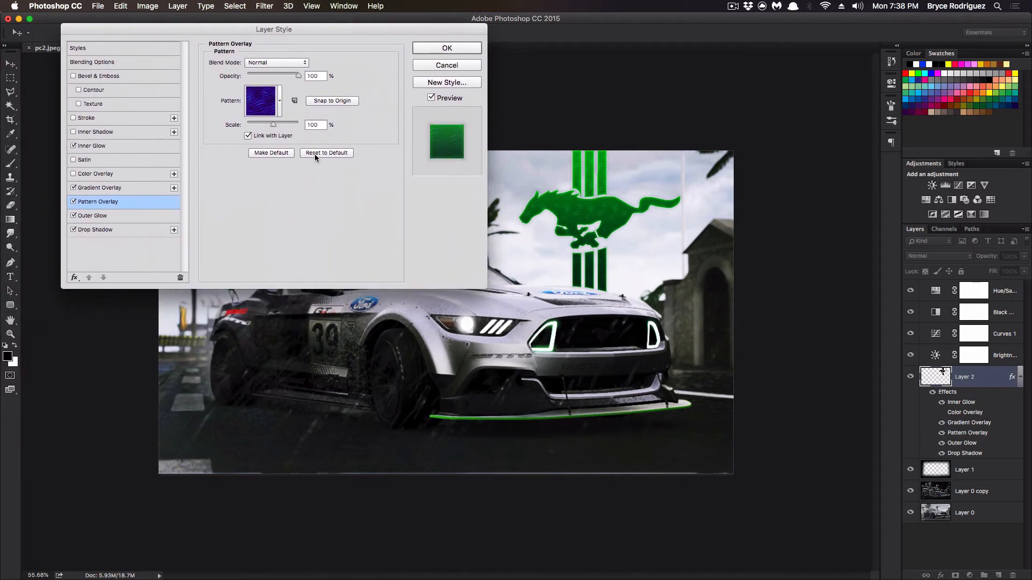
Step: Try the yellow, concentric-square, maze, thick diagonal, dotted, corner and striped patterns on the logo's Pattern Overlay
click(272, 109)
click(225, 166)
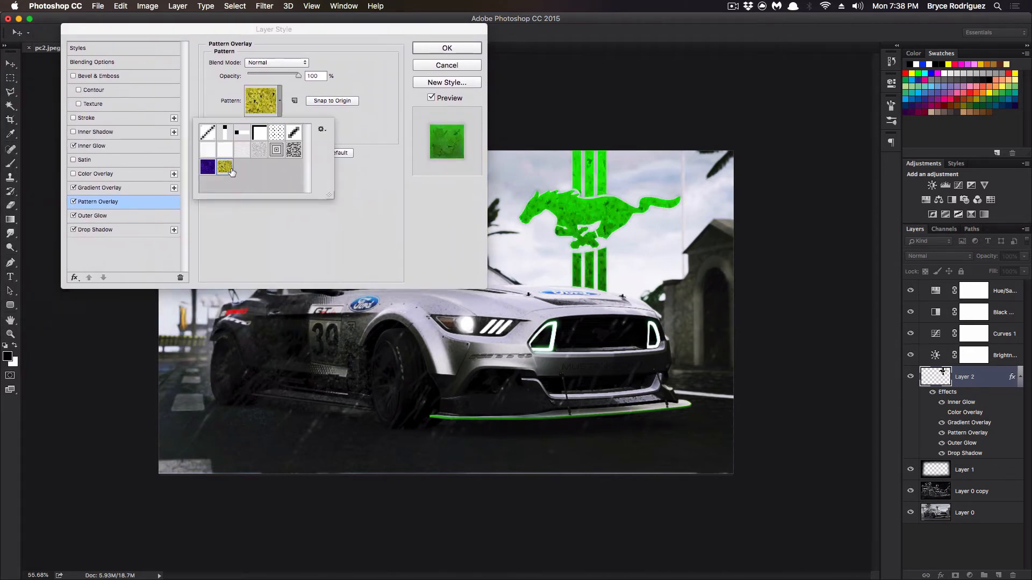
click(276, 150)
click(294, 149)
click(293, 132)
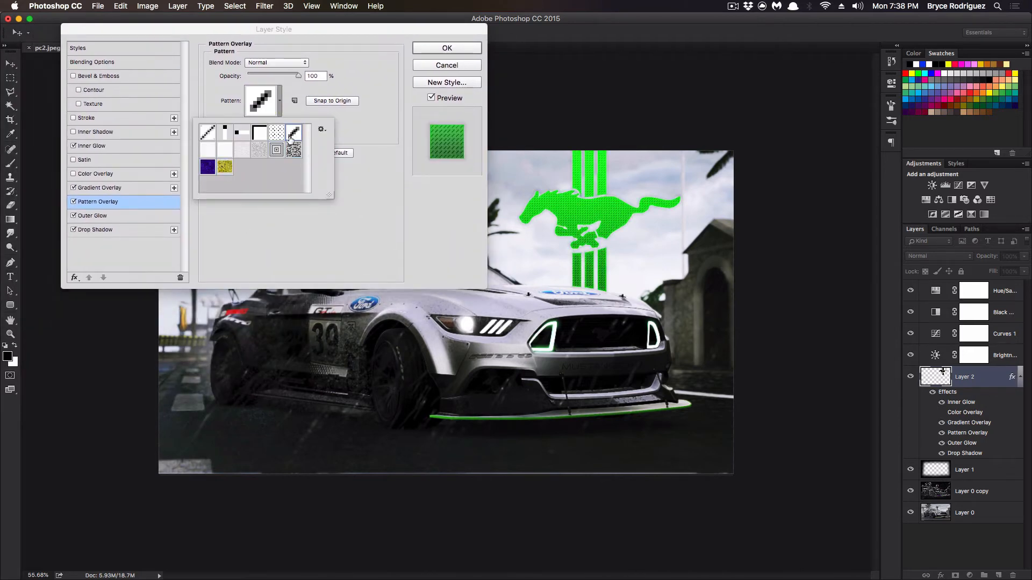
click(276, 132)
click(259, 133)
double_click(241, 138)
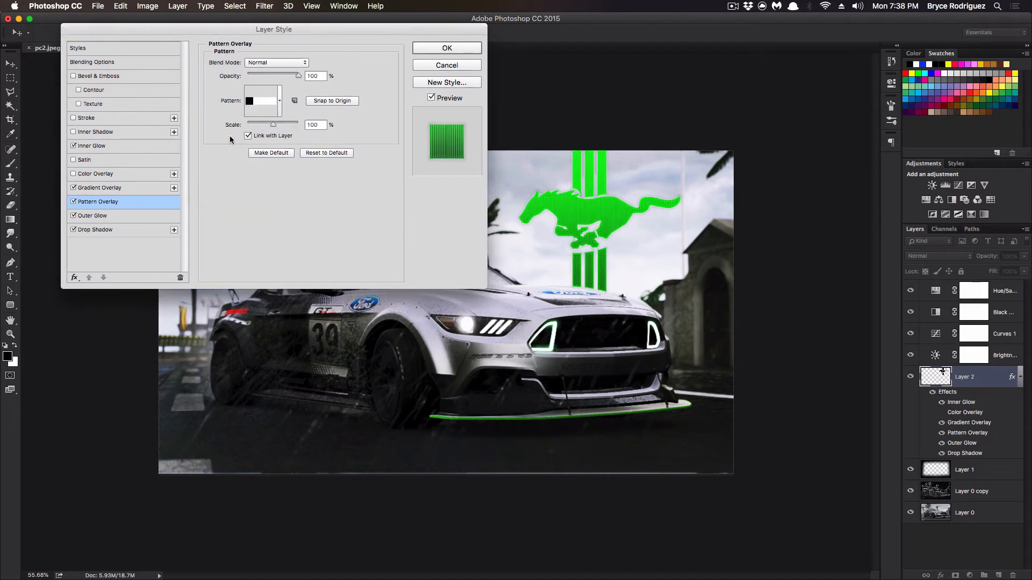
Step: Compare the yellow, dark blue, plain white and thin diagonal patterns on the logo's Pattern Overlay
click(269, 110)
click(225, 167)
click(213, 168)
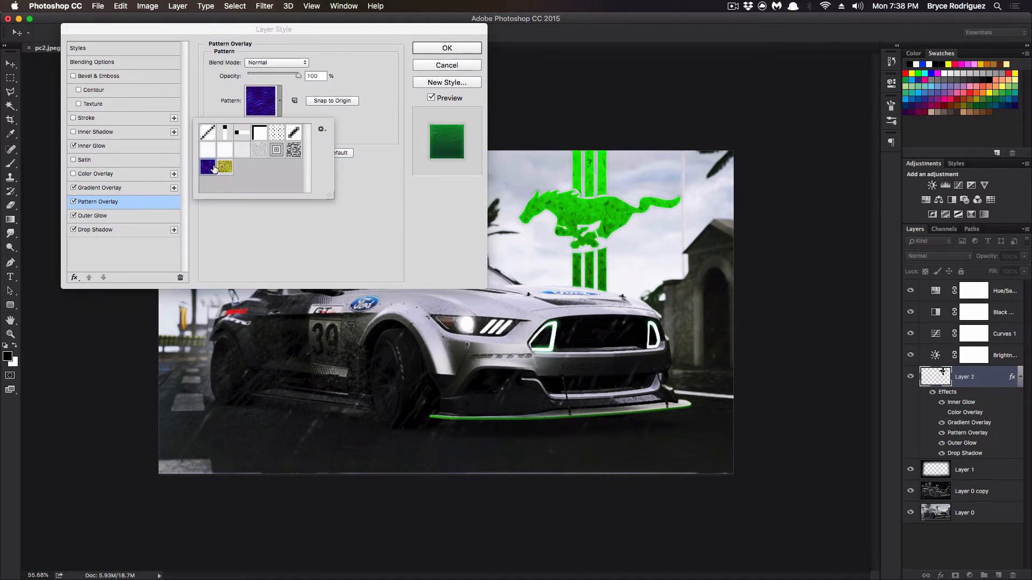
click(208, 152)
click(210, 136)
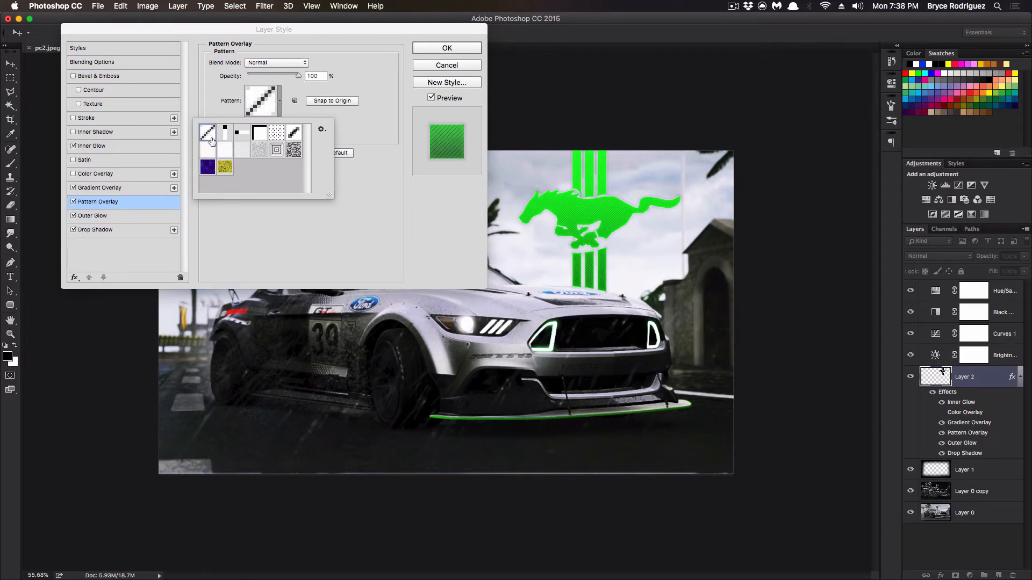
Step: Apply the dark blue rippled pattern to the Pattern Overlay and lower its opacity to 33%
click(207, 167)
click(313, 75)
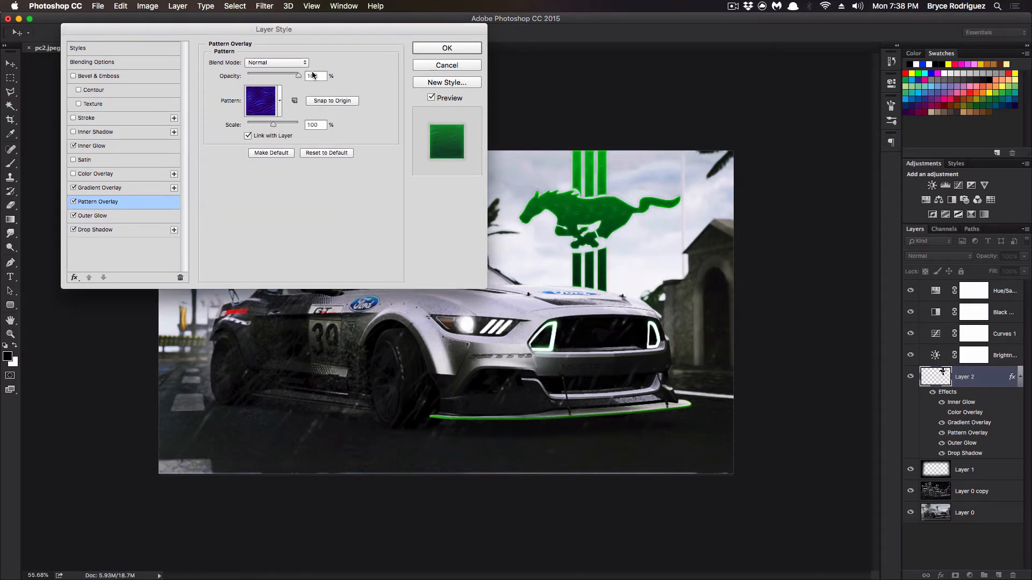
drag(295, 73, 263, 75)
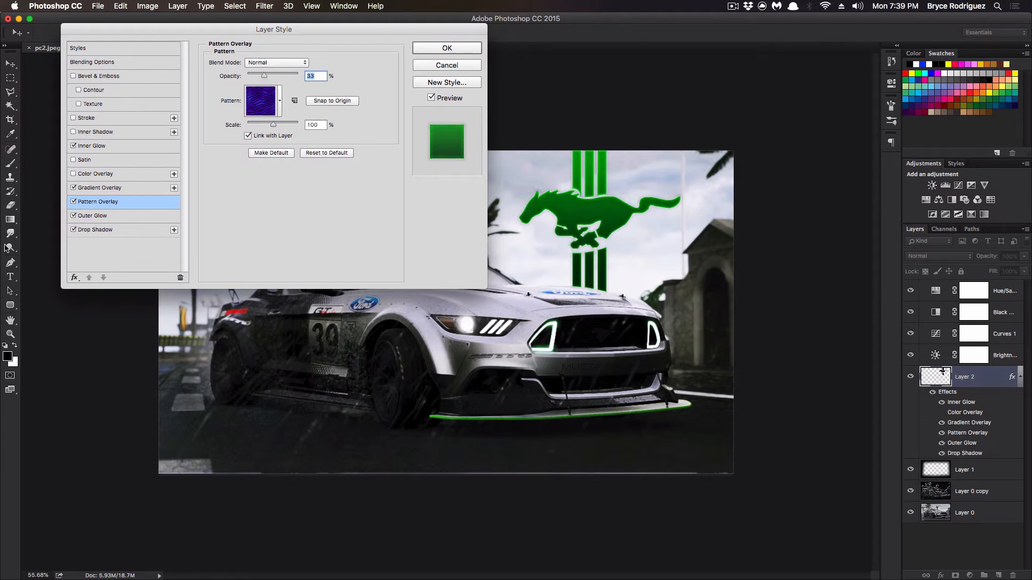
Step: Toggle the Outer Glow and Inner Glow off and on to compare them, and apply the layer style to the logo
click(73, 216)
click(73, 215)
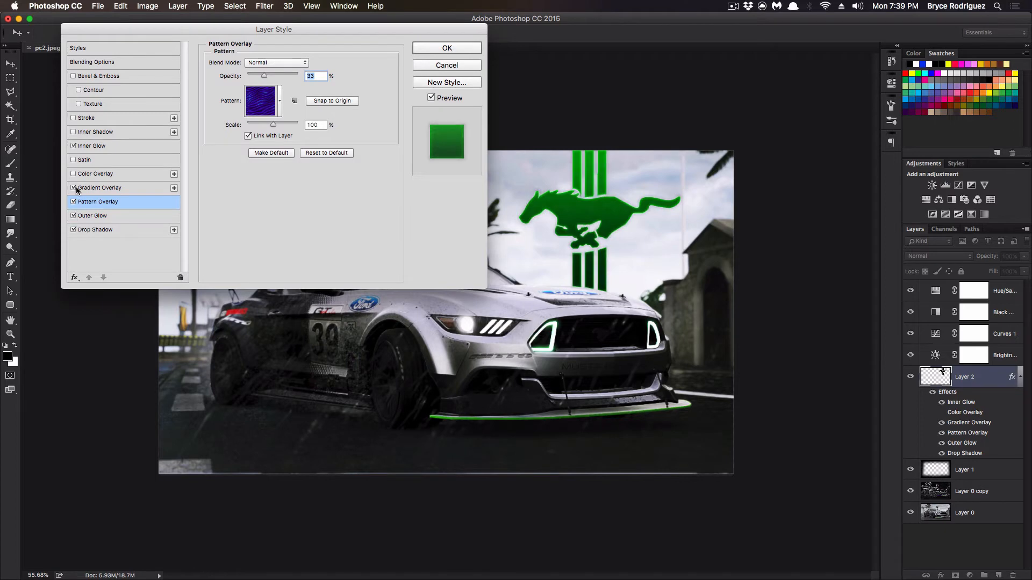
click(74, 147)
click(74, 147)
click(447, 48)
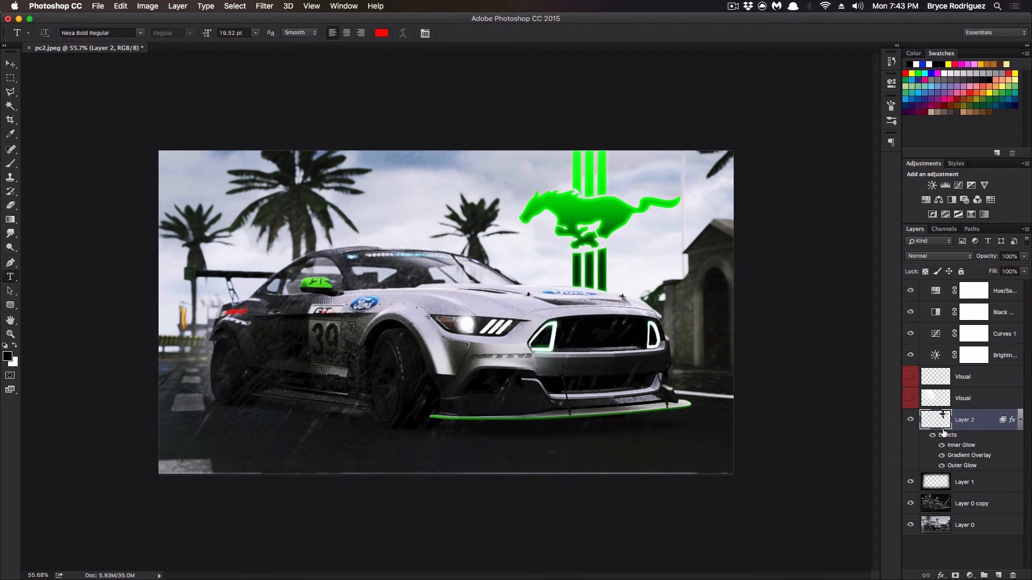
Step: Collapse the effects list of Layer 2 and add a new empty layer above it
click(1021, 423)
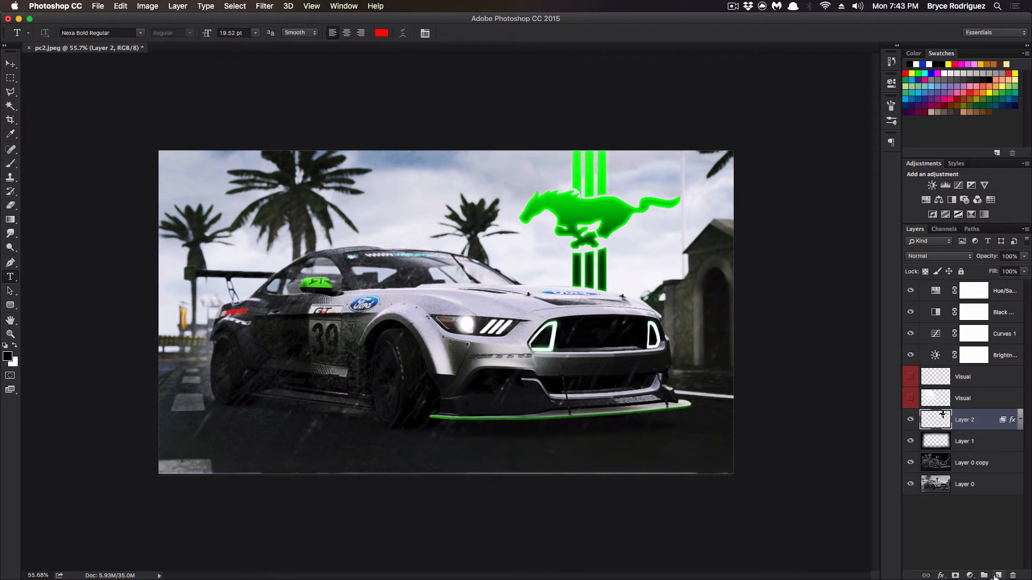
click(995, 576)
Step: Activate the Gradient tool, choose the dark-blue-to-green preset and browse the remaining gradient presets
click(10, 220)
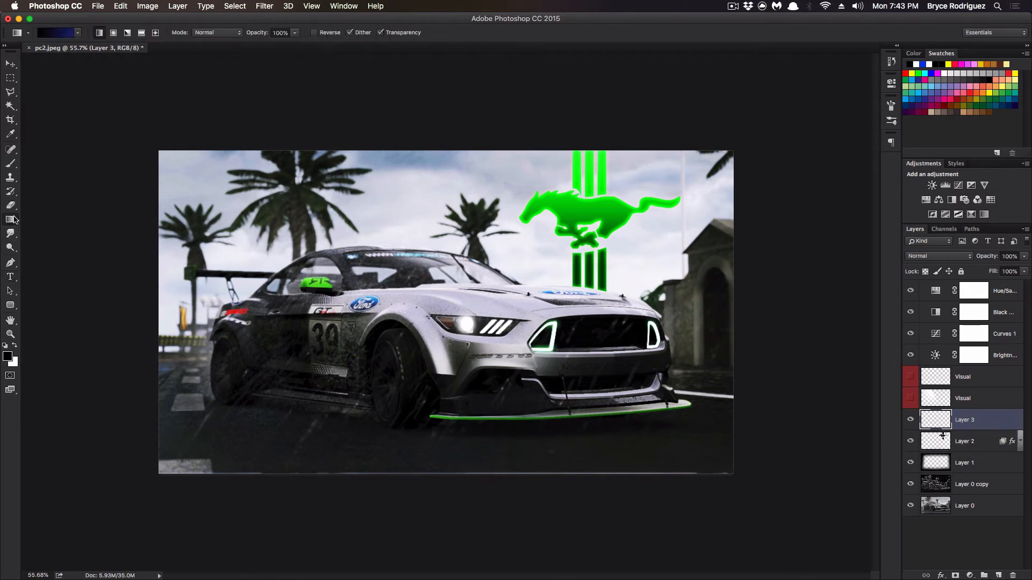
click(77, 34)
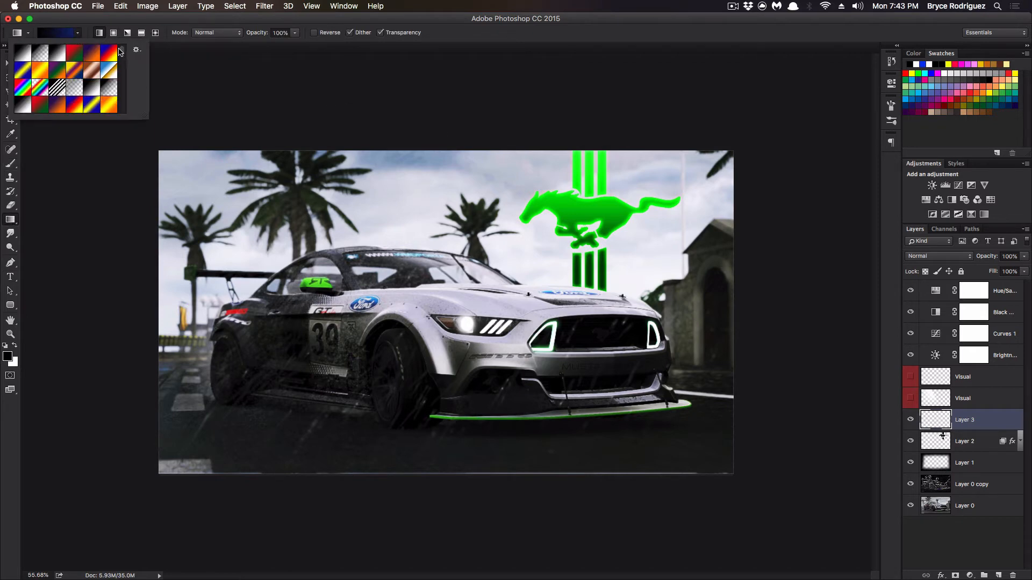
scroll(107, 89, down, 5)
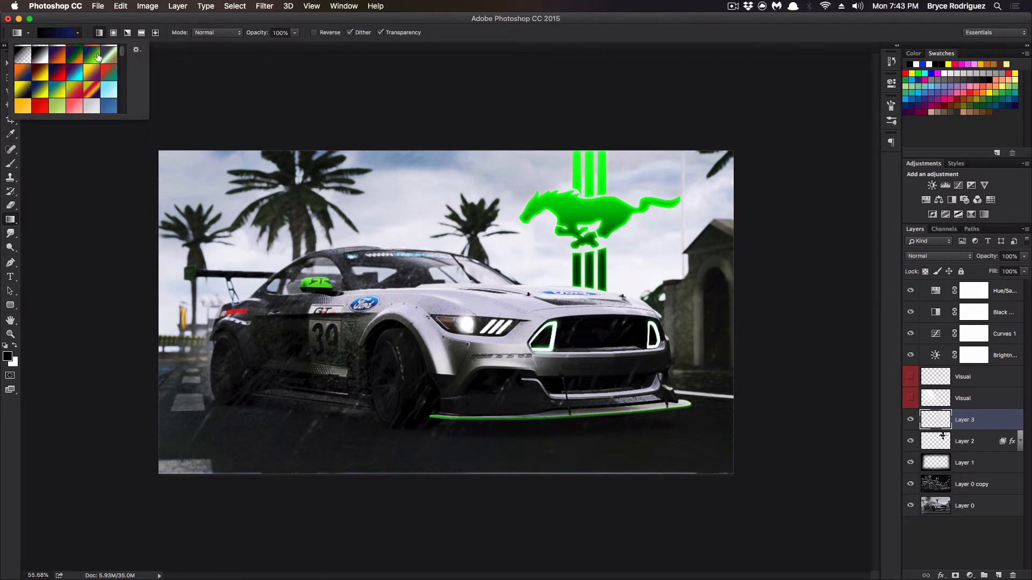
click(93, 55)
scroll(89, 77, down, 5)
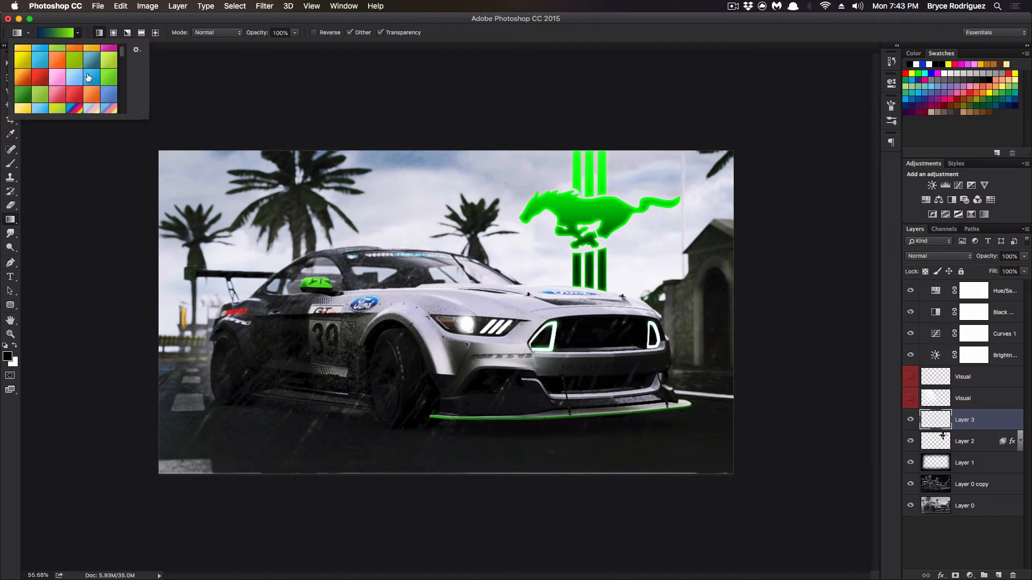
scroll(88, 78, down, 8)
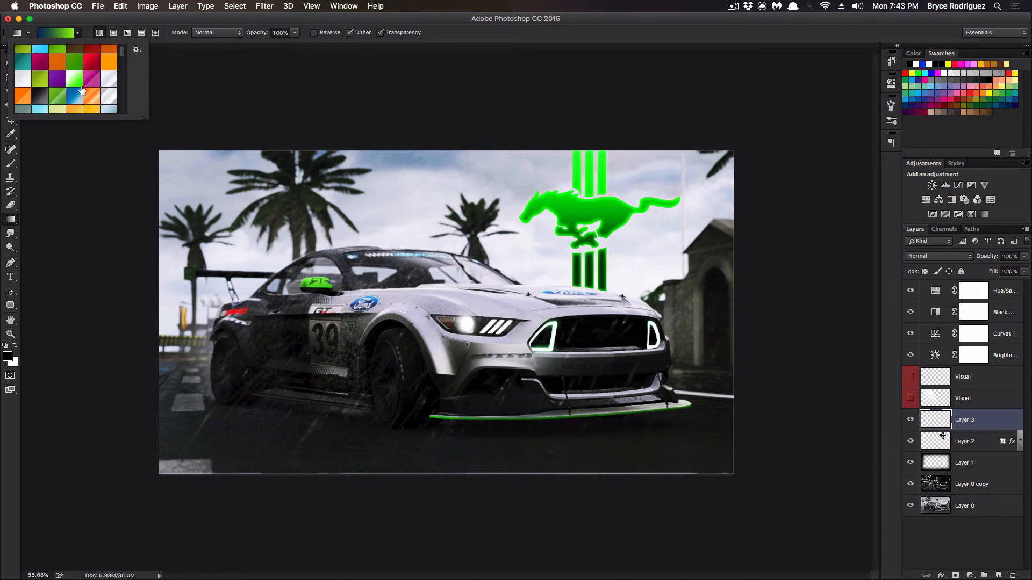
scroll(62, 89, down, 1)
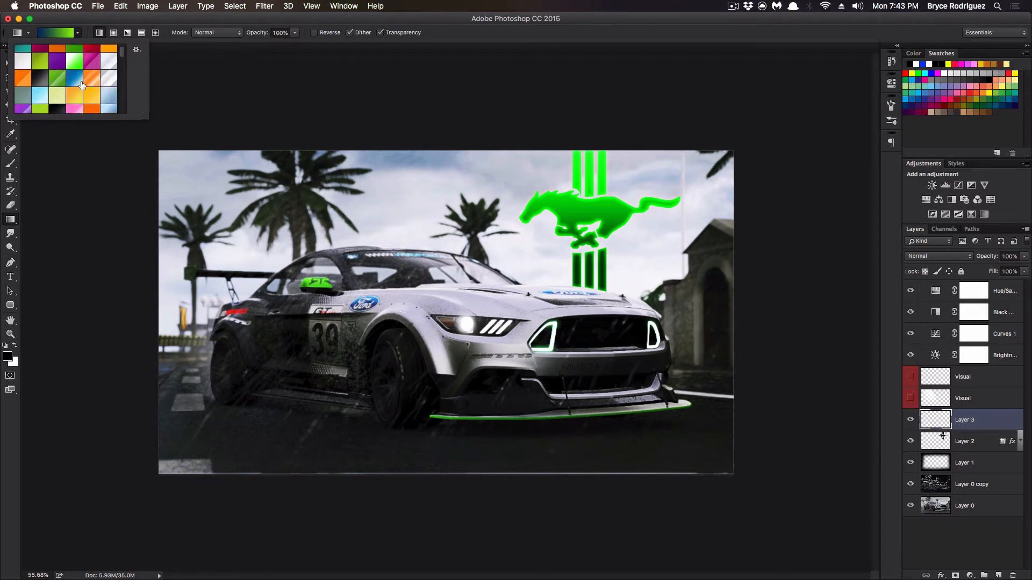
click(77, 34)
click(77, 34)
Step: Edit the chosen gradient and change its dark blue starting stop to a medium green
click(57, 32)
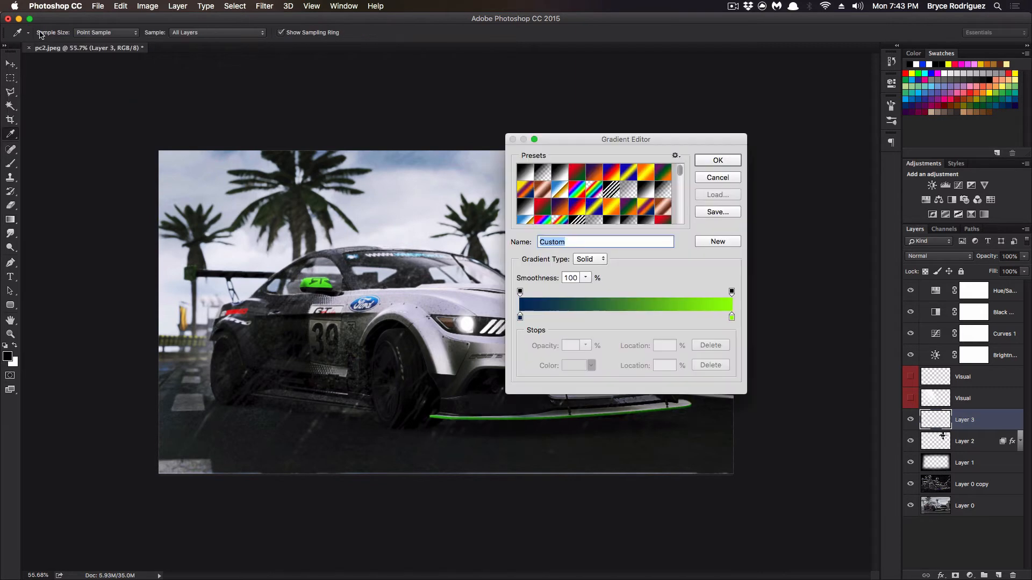
double_click(520, 317)
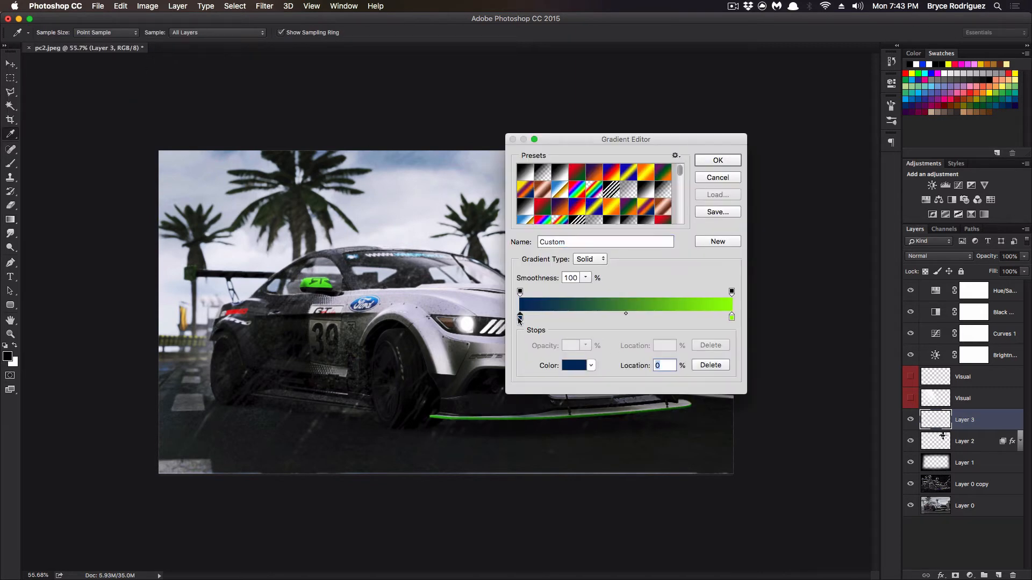
click(728, 219)
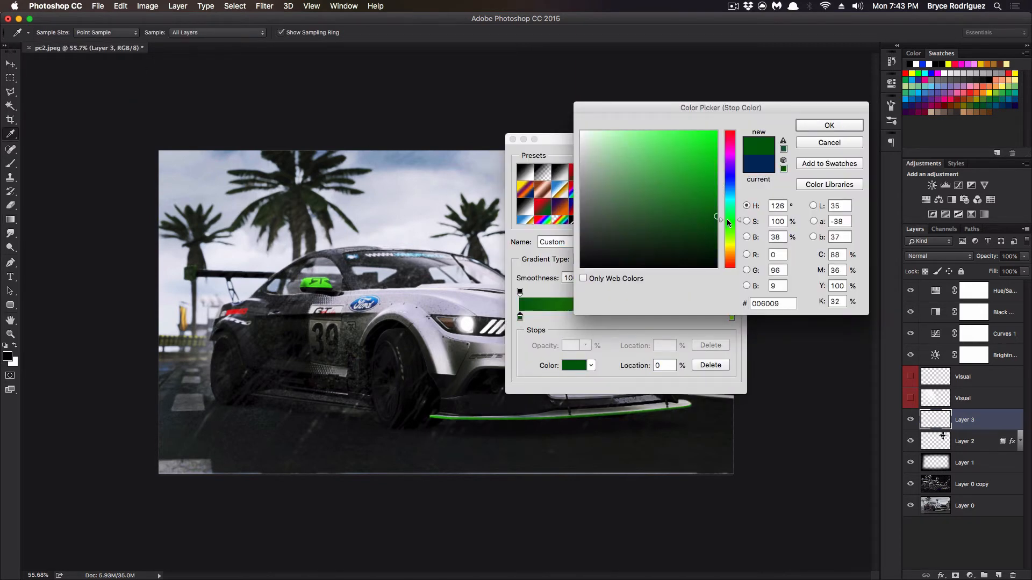
drag(705, 146, 701, 167)
click(829, 125)
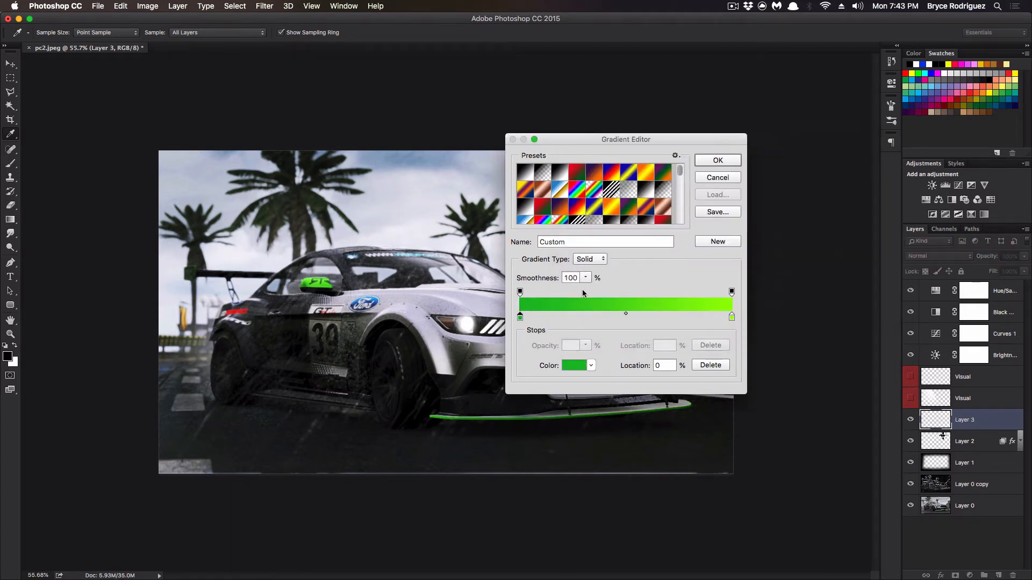
Step: Add a bright green (00ff18) colour stop to the gradient and place it at 23%
click(543, 317)
double_click(542, 317)
drag(692, 163, 858, 80)
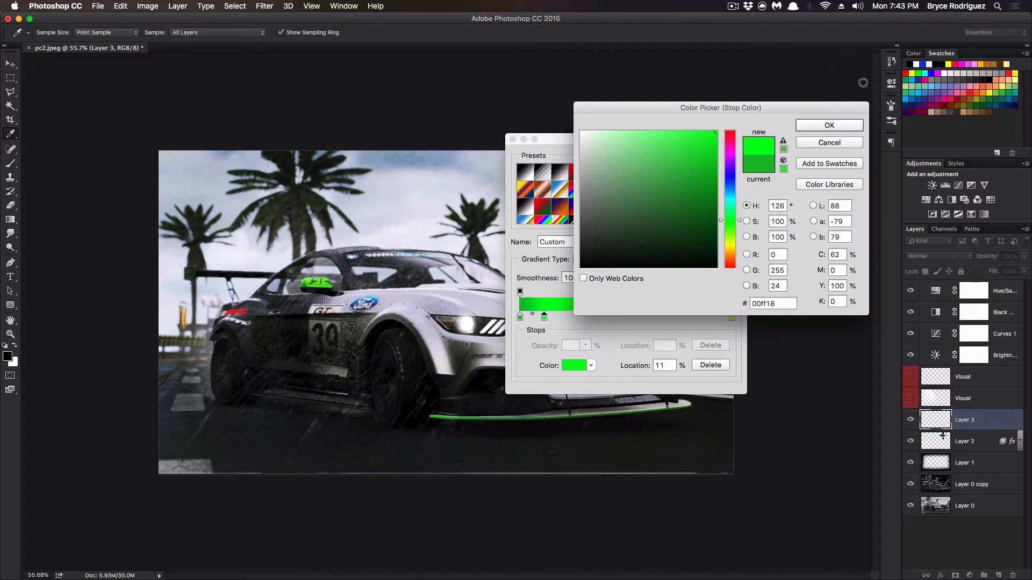
click(836, 120)
drag(545, 318, 569, 318)
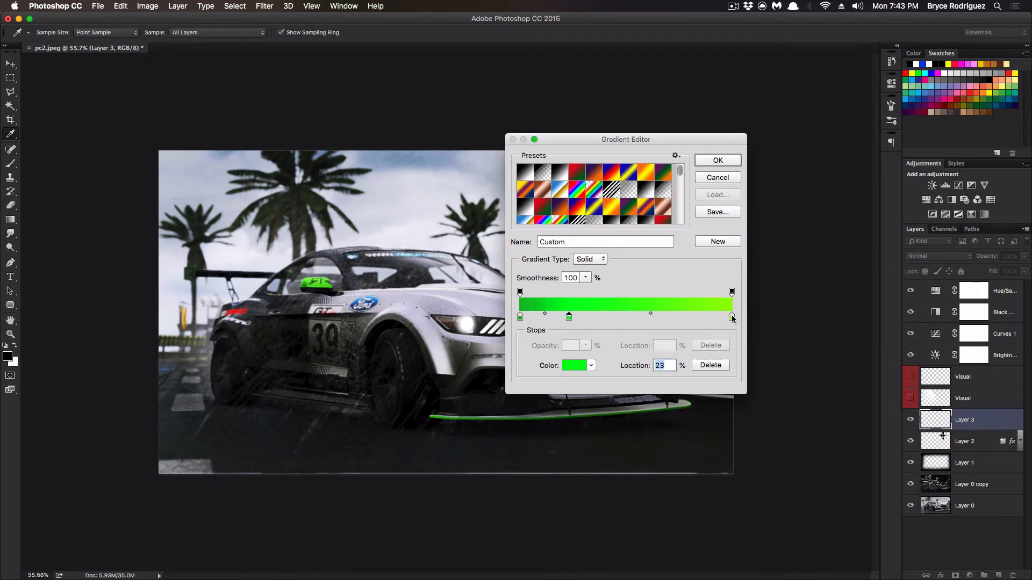
Step: Change the gradient's end stop to the muted green 45a91e and accept the edited gradient
double_click(732, 317)
click(728, 221)
drag(704, 212, 699, 181)
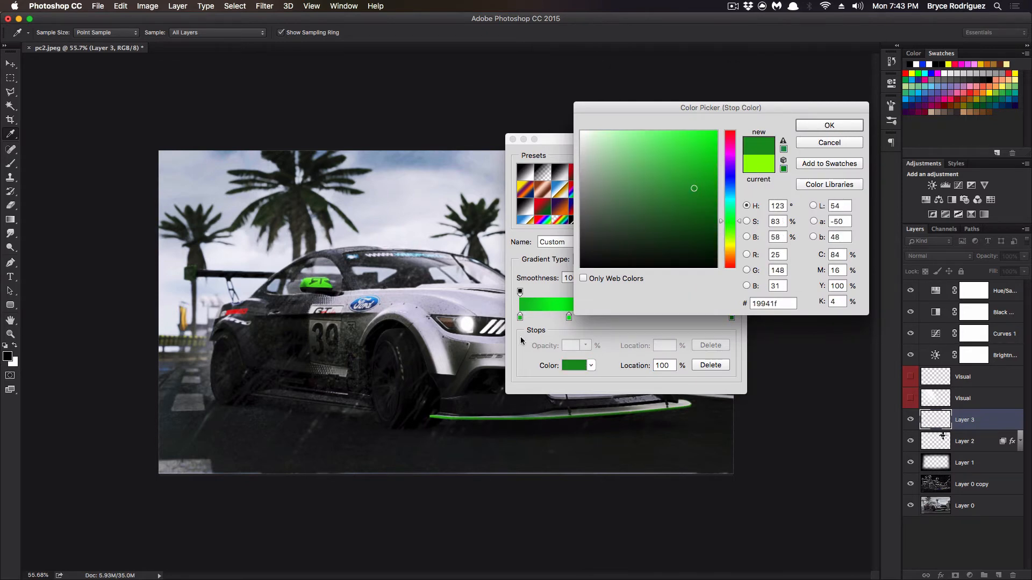
click(323, 286)
click(323, 283)
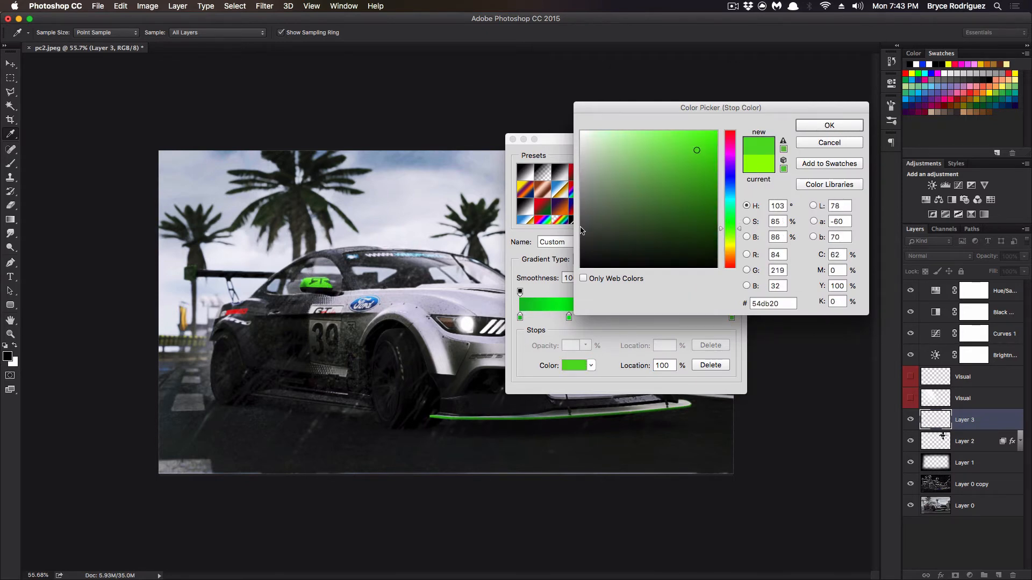
drag(700, 150, 693, 177)
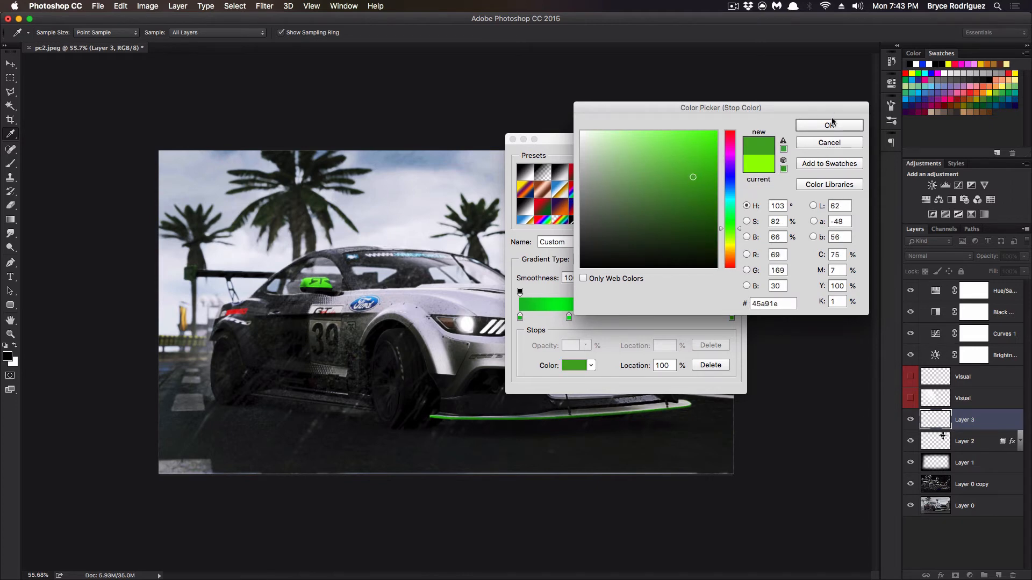
click(829, 126)
click(728, 162)
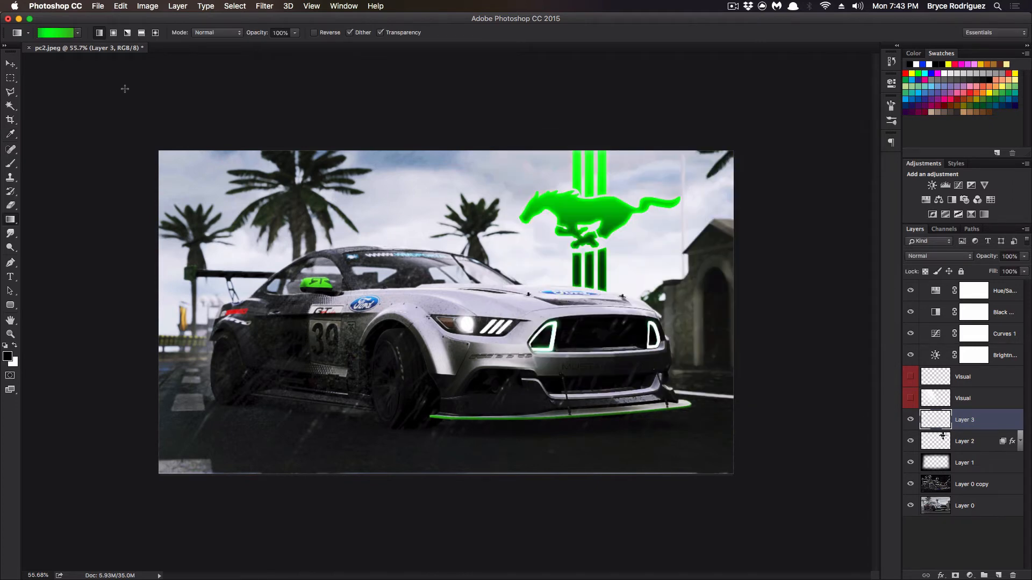
Step: Try the green gradient on Layer 3 in two diagonal directions, undoing each fill
drag(141, 490, 752, 99)
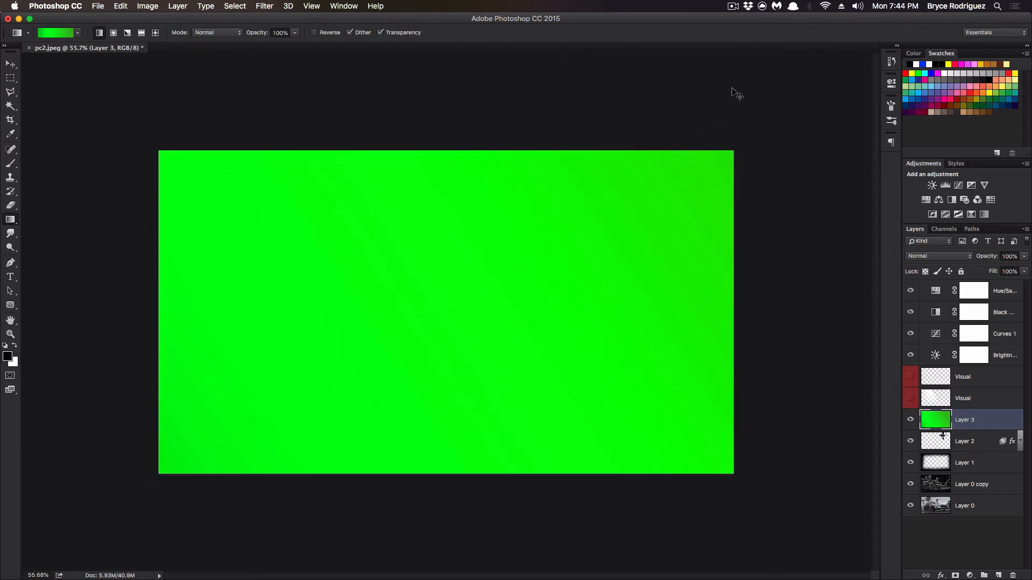
key(super+z)
drag(326, 215, 604, 353)
key(super+z)
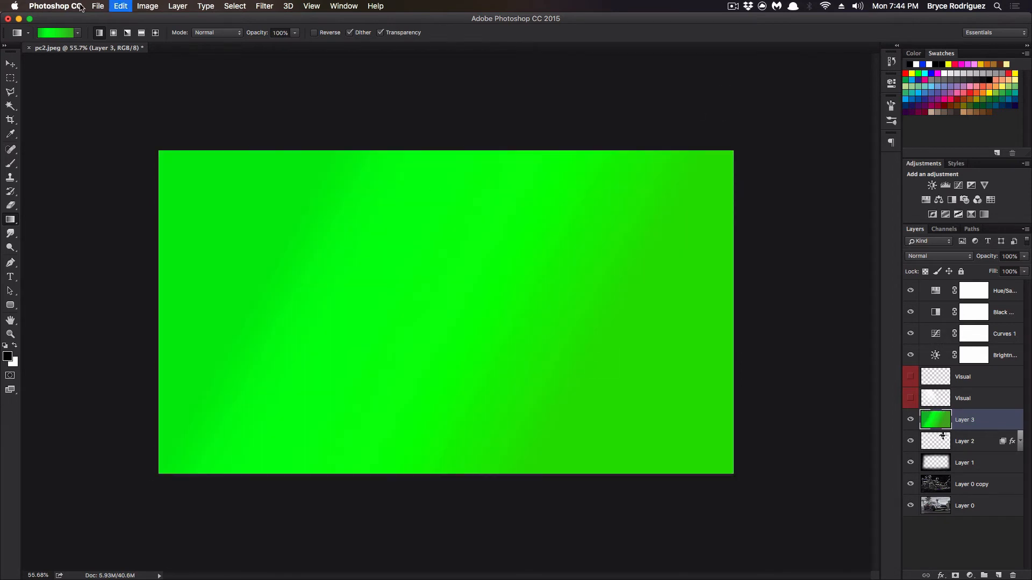
Step: Edit the gradient again and set its end stop to the dark green 1d480c
click(58, 33)
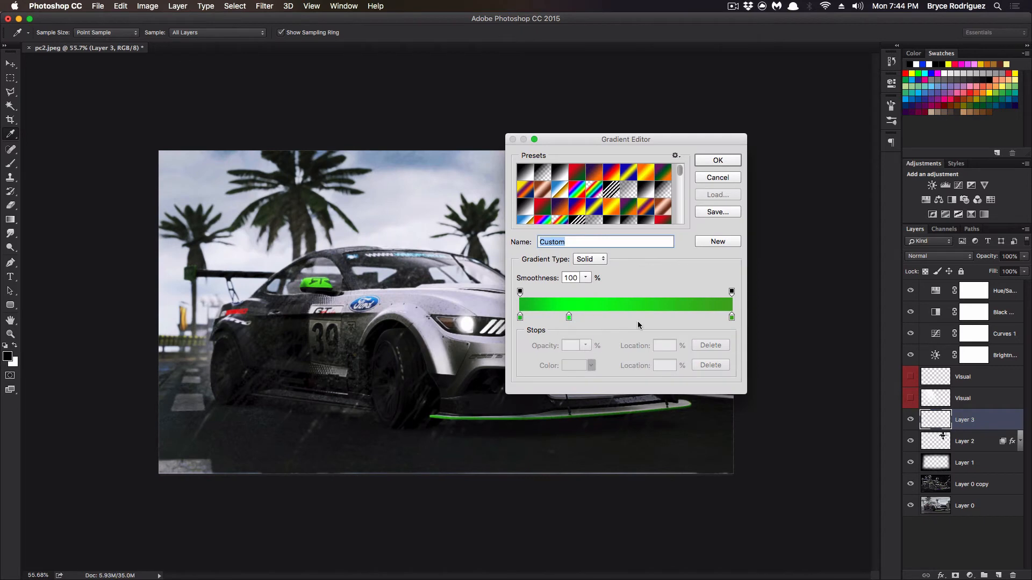
double_click(732, 317)
click(700, 220)
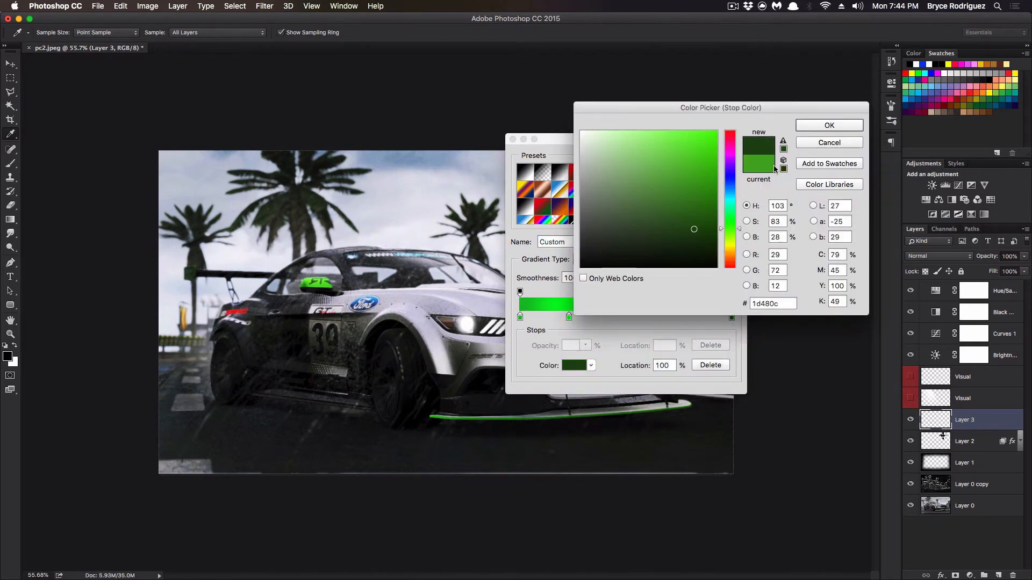
click(829, 126)
click(720, 161)
Step: Try the darker gradient on Layer 3 diagonally and from the bottom up, undoing each fill
drag(91, 508, 695, 216)
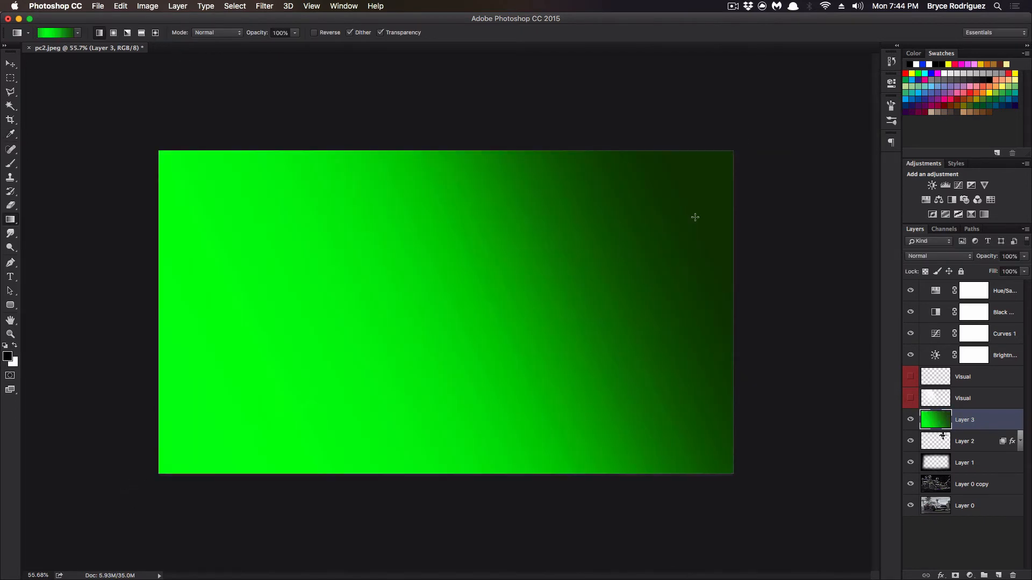
key(ctrl+z)
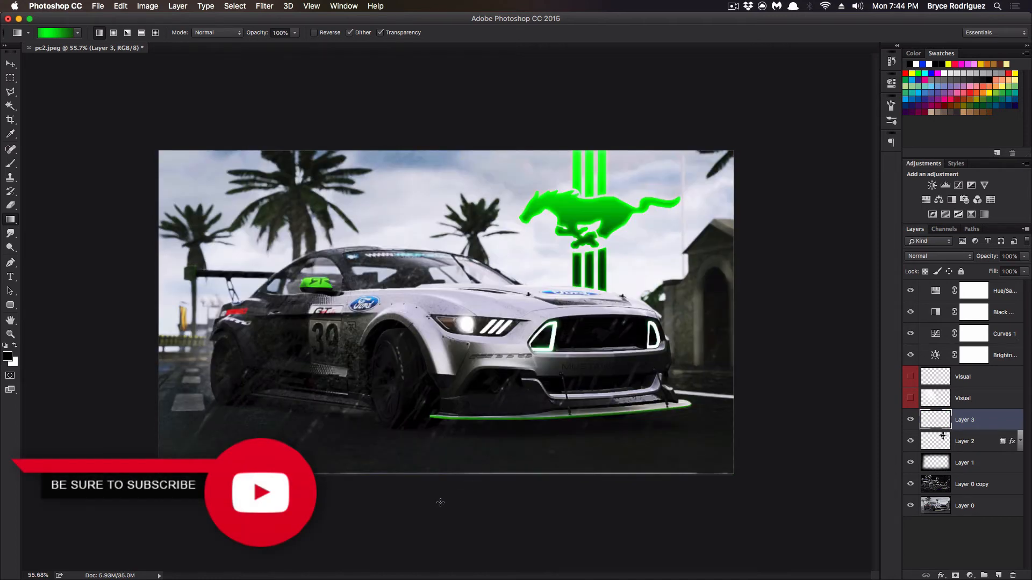
drag(440, 503, 434, 66)
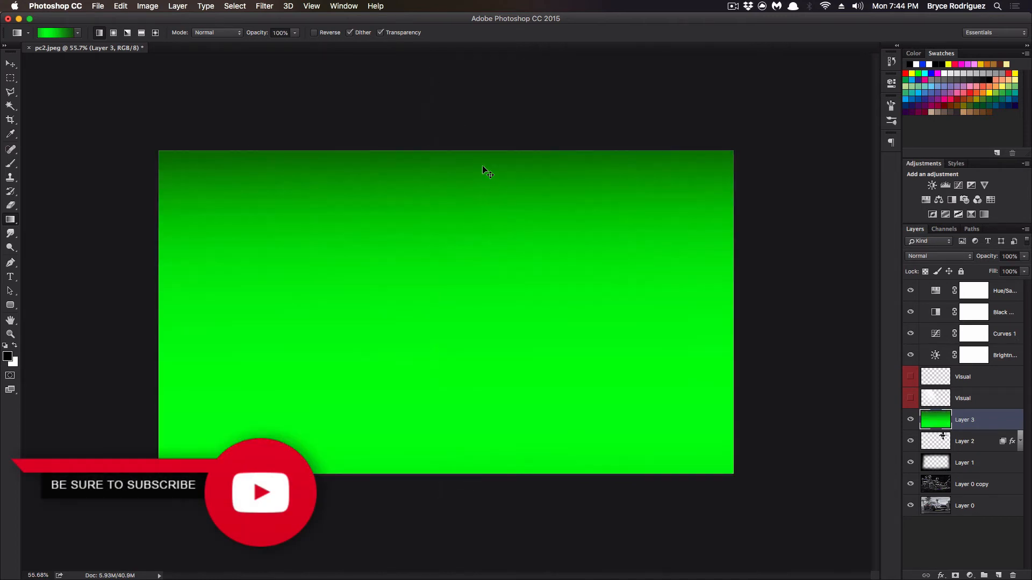
key(ctrl+z)
Step: Fill Layer 3 with a vertical gradient from bright green above to dark green below, and set its blend mode to Overlay
drag(445, 168, 440, 401)
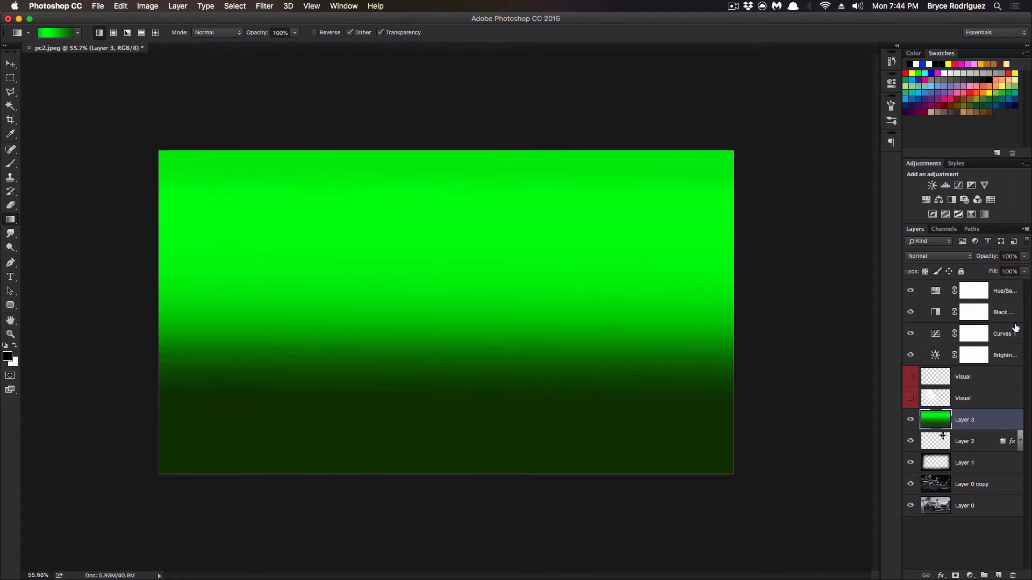
click(949, 257)
click(937, 374)
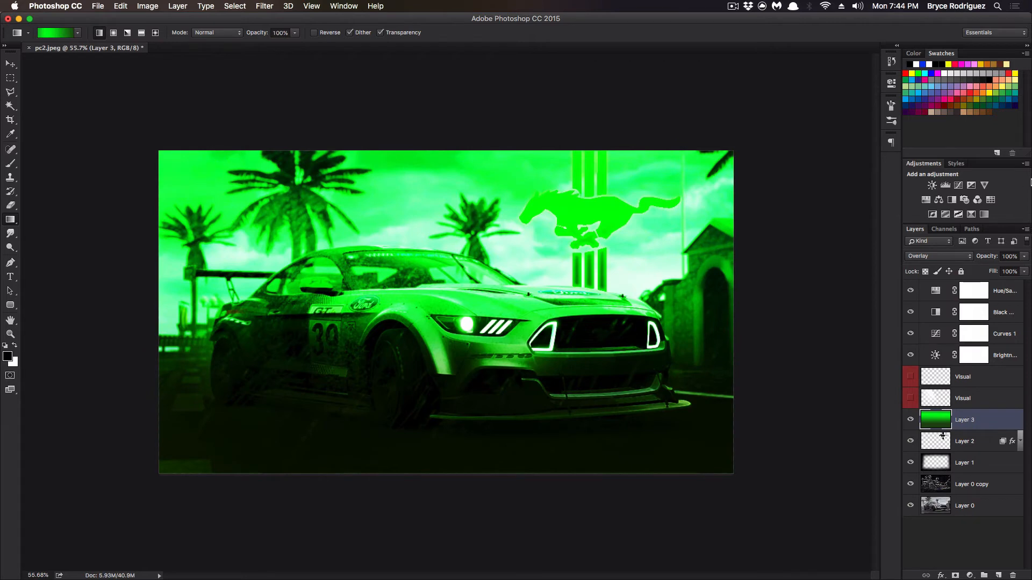
Step: Lower Layer 3's opacity to 50% and toggle its visibility to compare the tint
click(1025, 257)
drag(1024, 268, 999, 273)
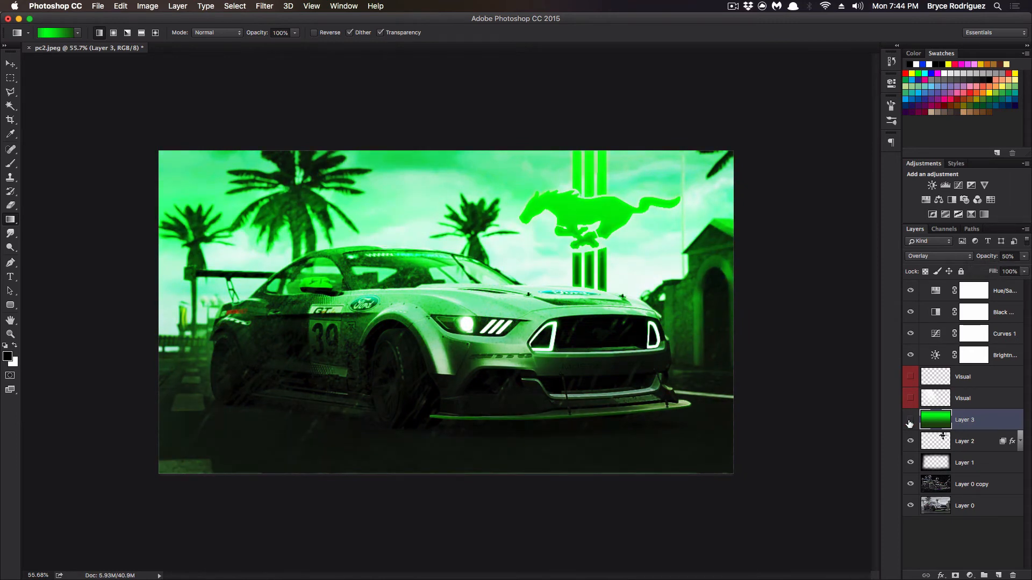
click(910, 420)
click(910, 419)
Step: Move Layer 3 above all the adjustment layers and reduce its opacity to 28%
drag(976, 419, 989, 296)
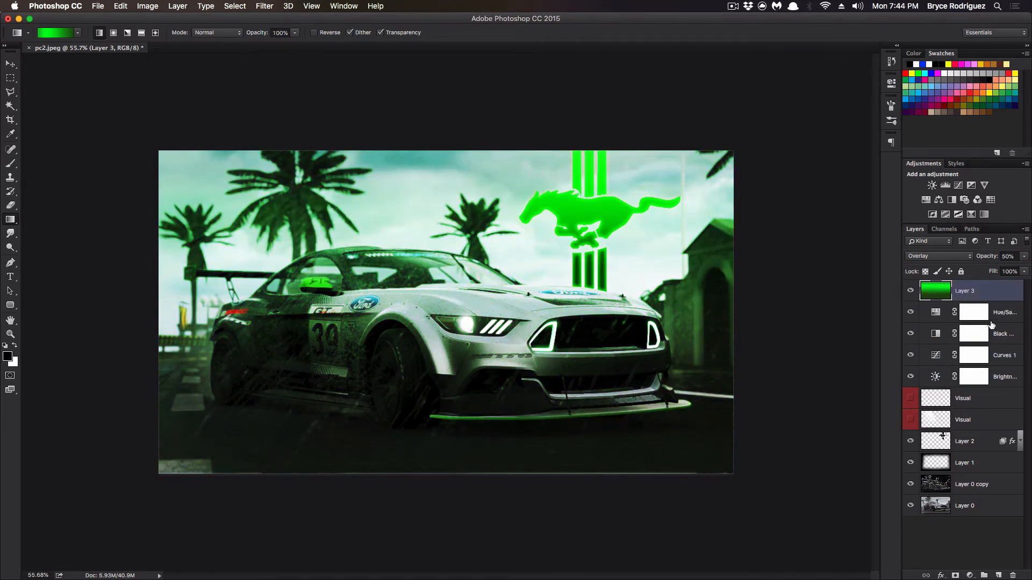
click(1024, 258)
mouse_move(993, 271)
mouse_down()
mouse_move(1024, 271)
mouse_move(988, 274)
mouse_up()
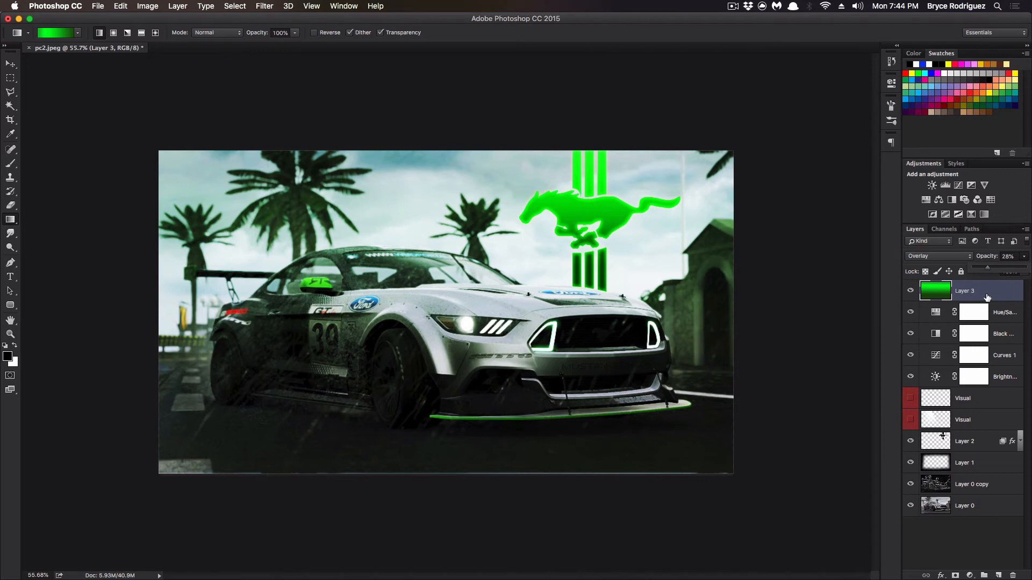
click(989, 292)
Step: Rotate the Layer 3 gradient exactly 180° so its bright end faces the ground, and toggle the layer to compare
key(super+t)
drag(769, 125, 91, 503)
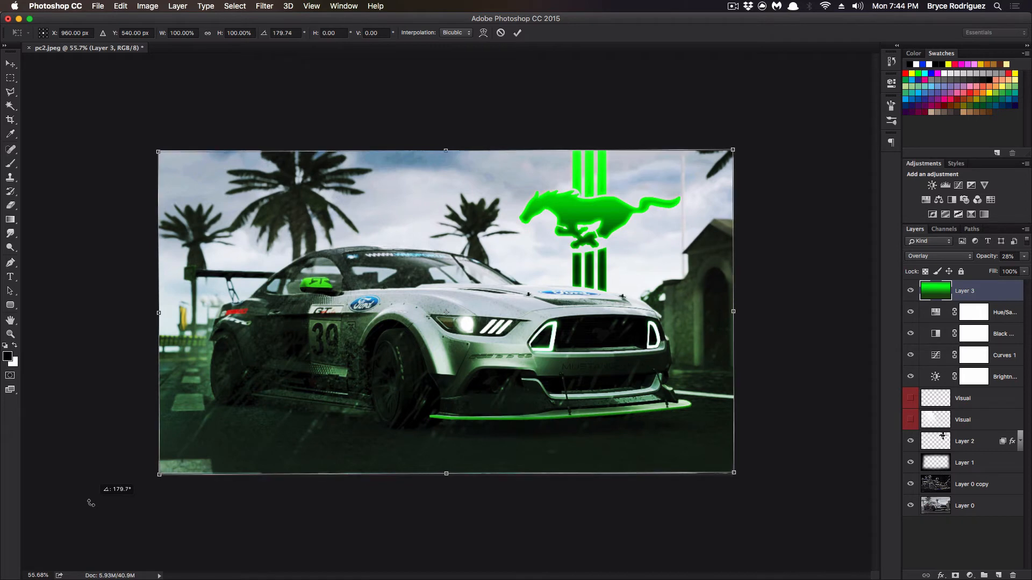
key(super+z)
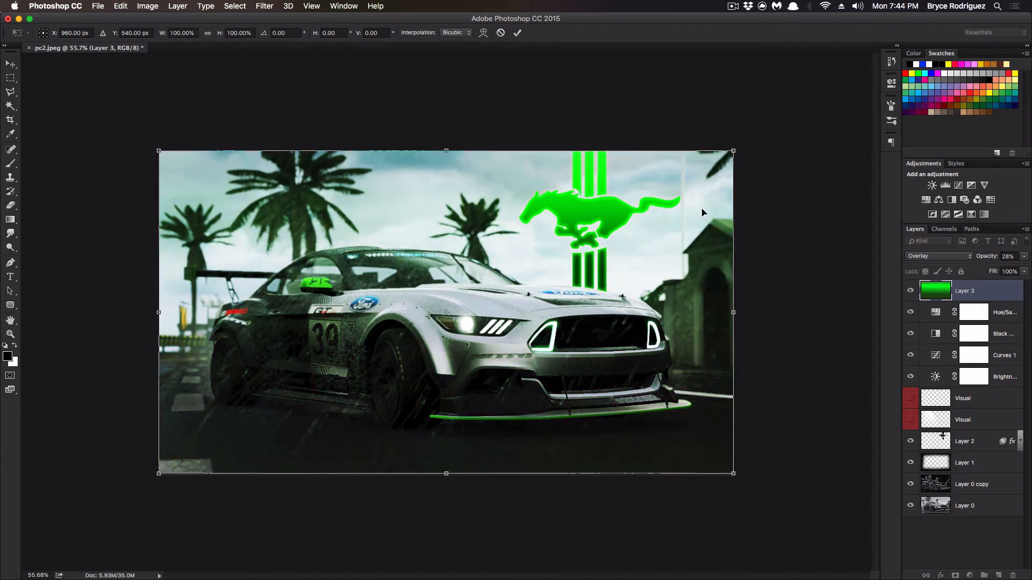
drag(769, 128, 91, 483)
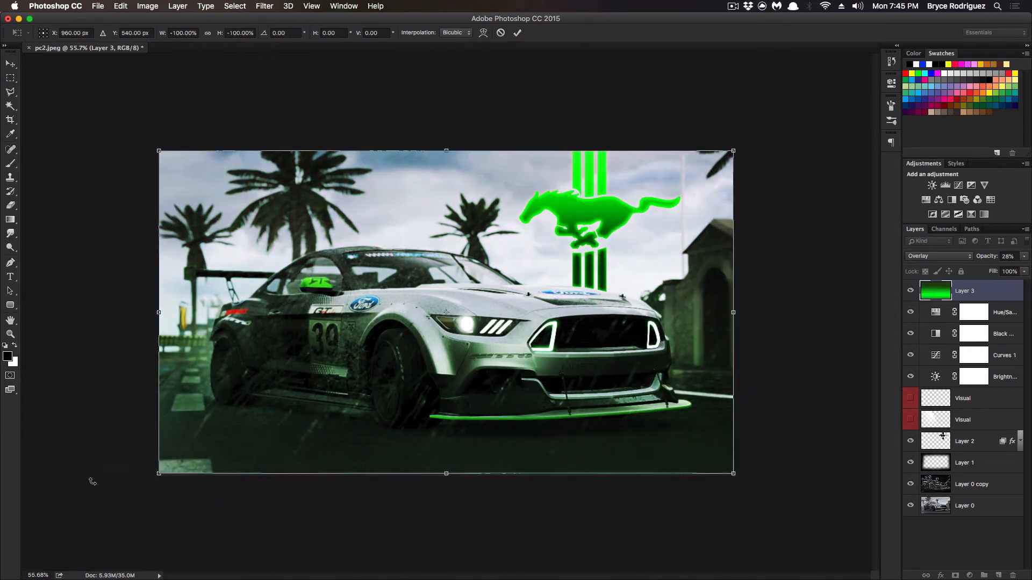
key(Return)
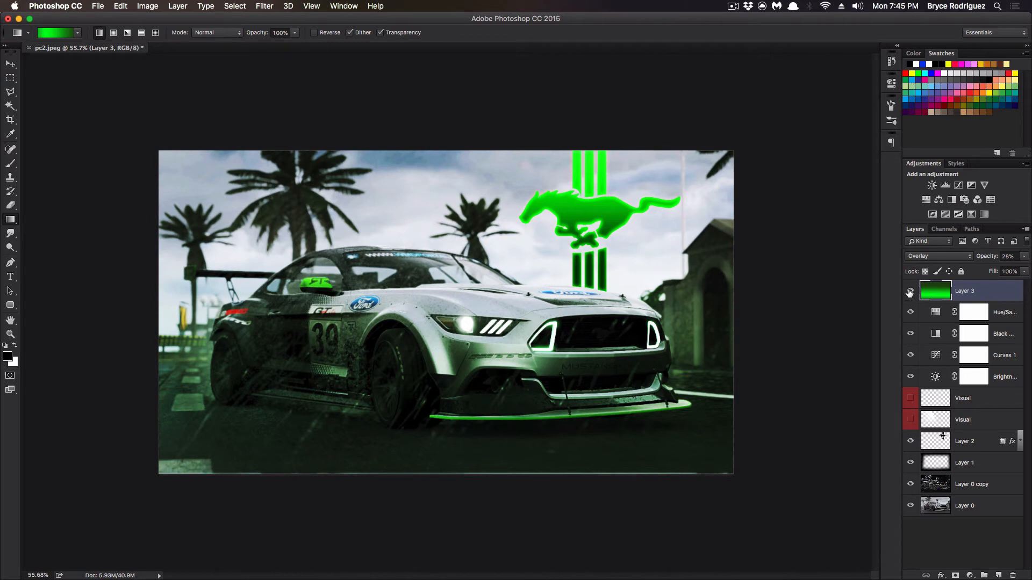
click(910, 292)
click(910, 292)
Step: Show the upper Visual layer and shift its dark particle texture down and to the right into the photo
click(910, 398)
click(981, 400)
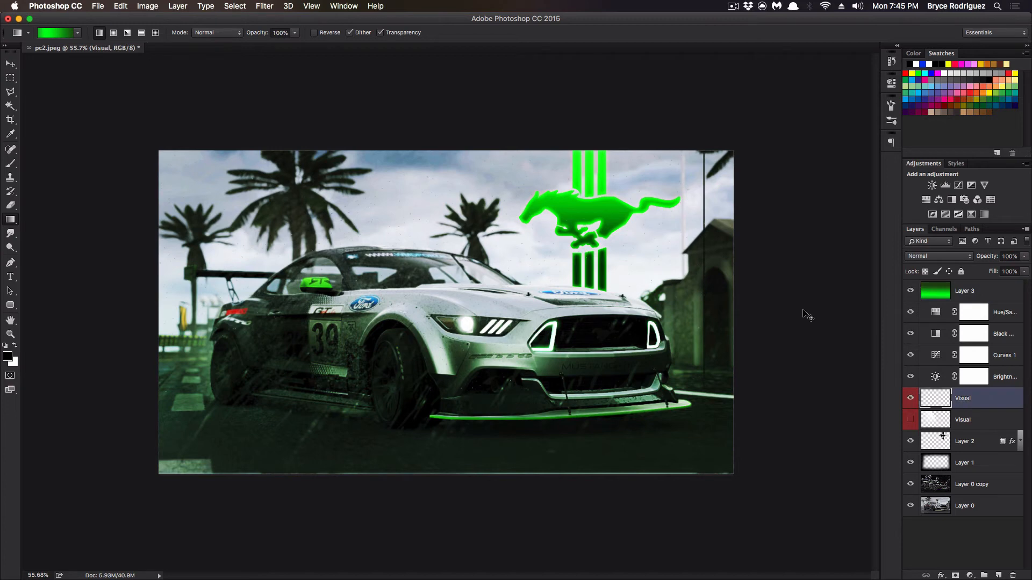
key(ctrl+t)
drag(664, 312, 784, 387)
key(Return)
key(g)
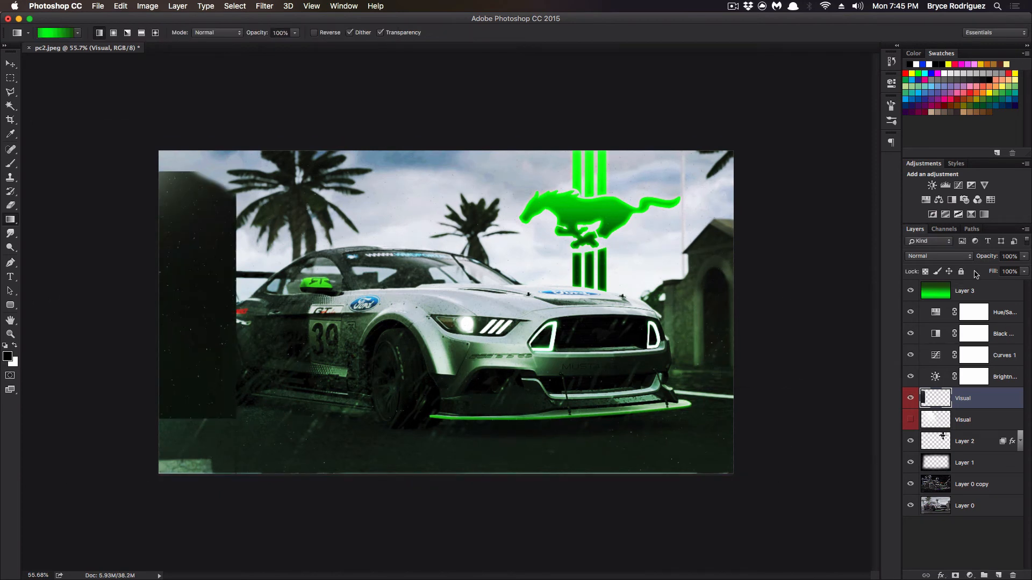
Step: Set the upper Visual layer to Screen at 70% opacity and reposition it so its particles cover the whole photo
click(944, 256)
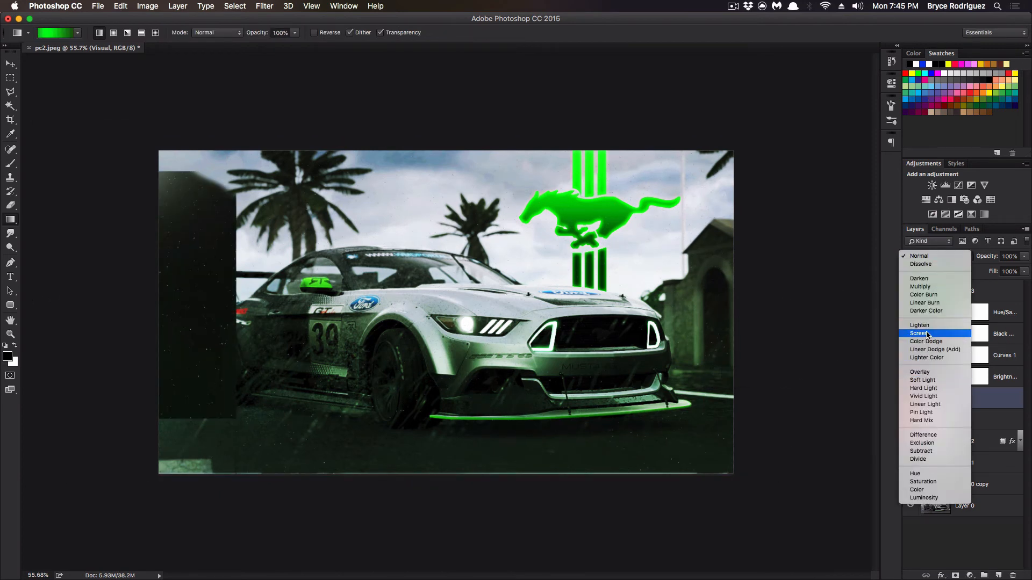
click(926, 330)
key(super+t)
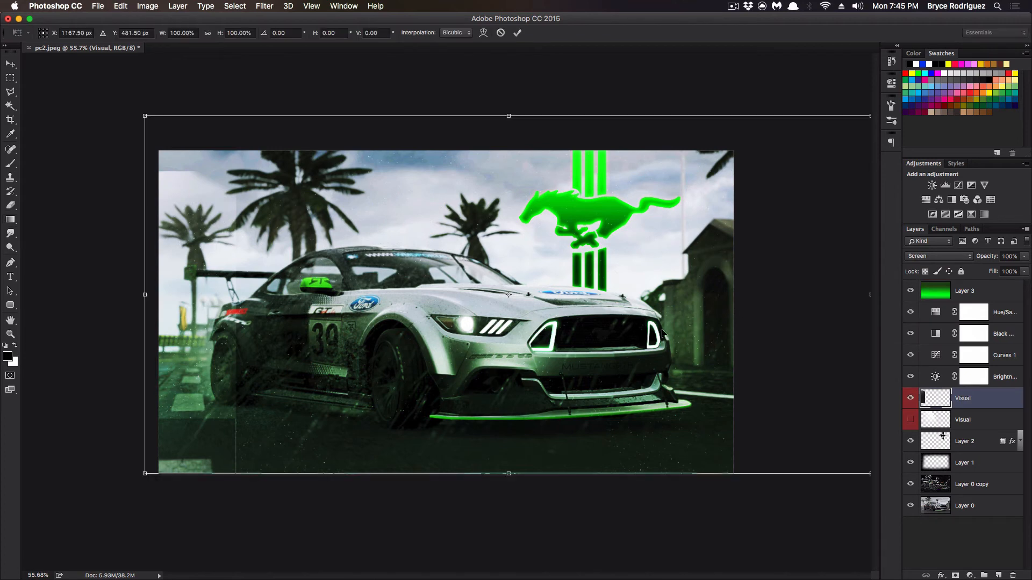
drag(682, 335, 587, 346)
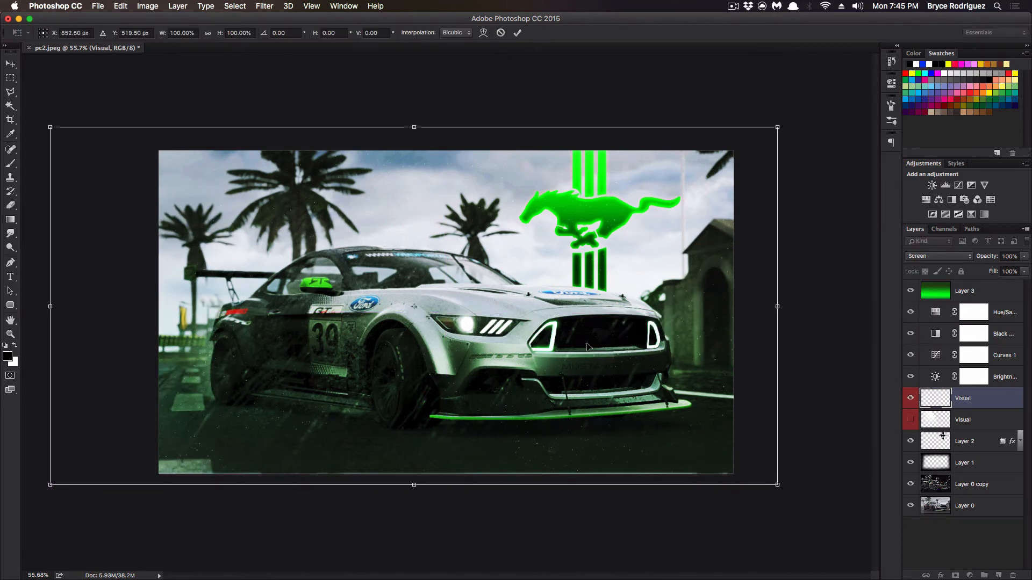
key(Return)
key(g)
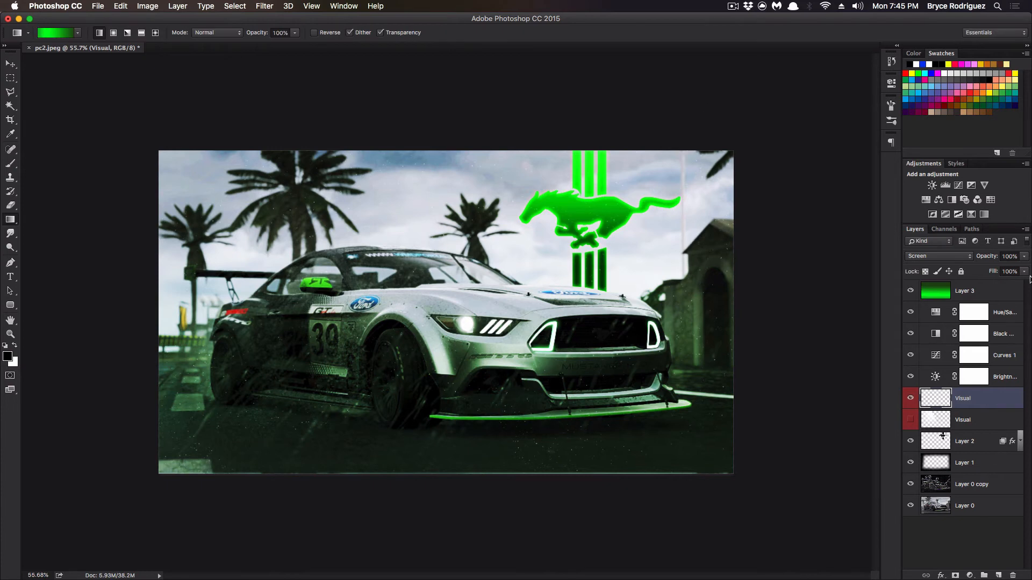
click(1024, 257)
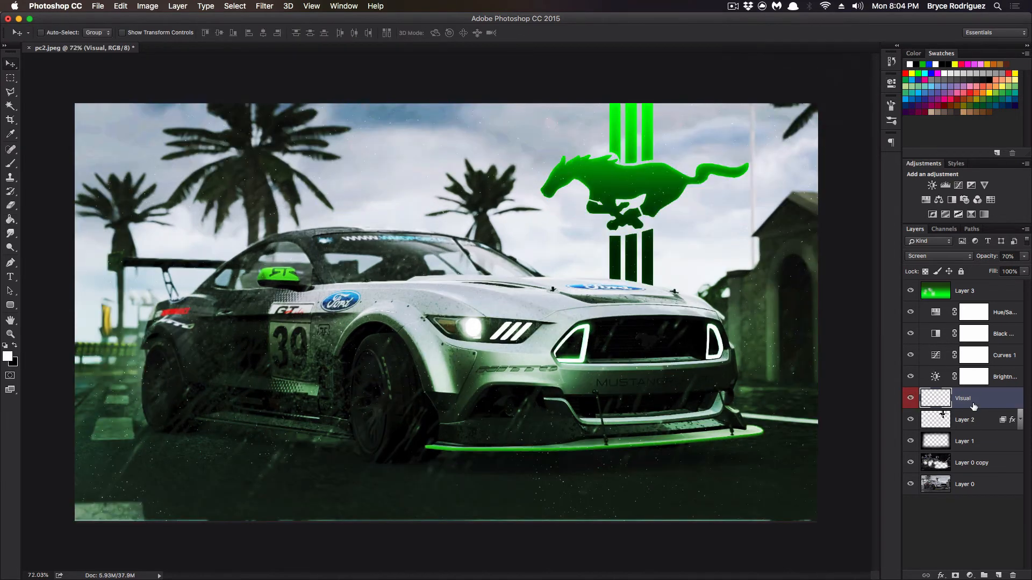
Step: Apply a Perspective transform to the Mustang logo on Layer 2, shortening its left side symmetrically
click(974, 417)
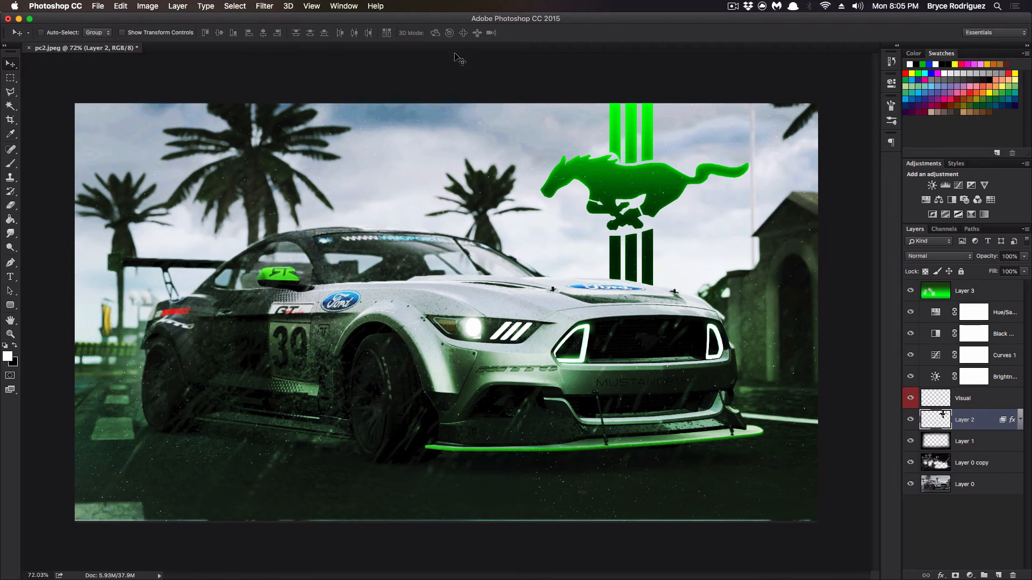
click(117, 6)
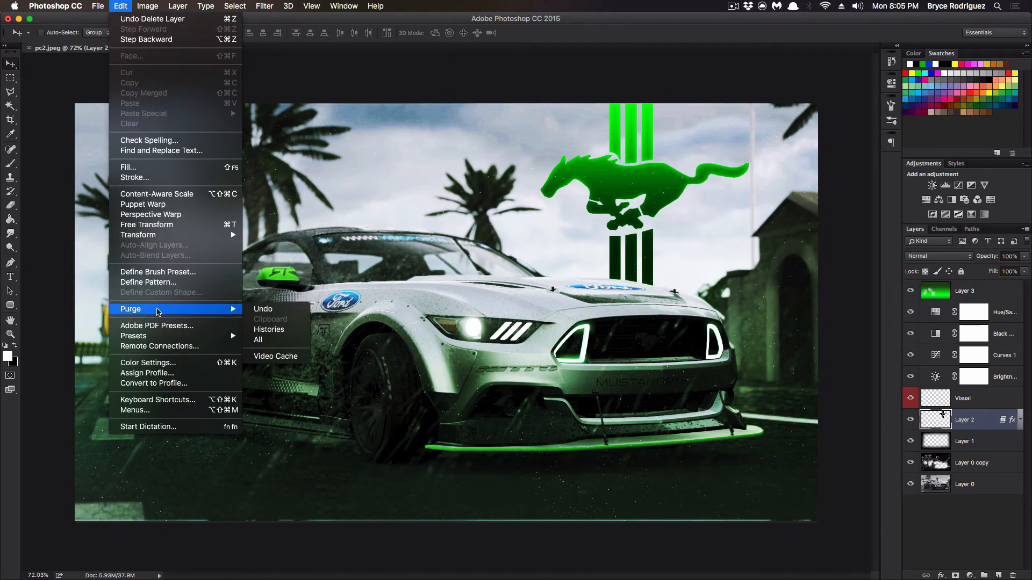
mouse_move(177, 234)
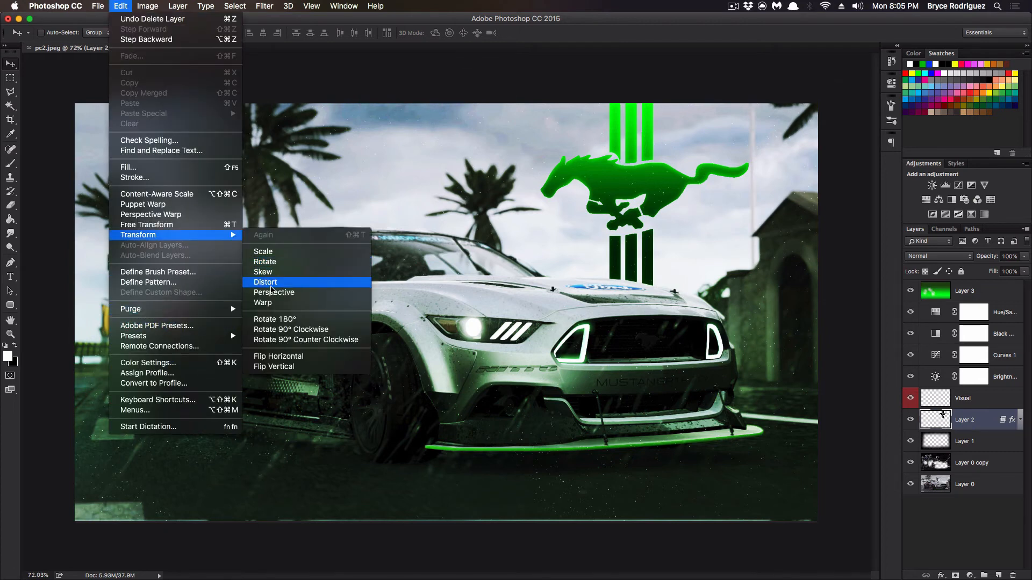
click(263, 293)
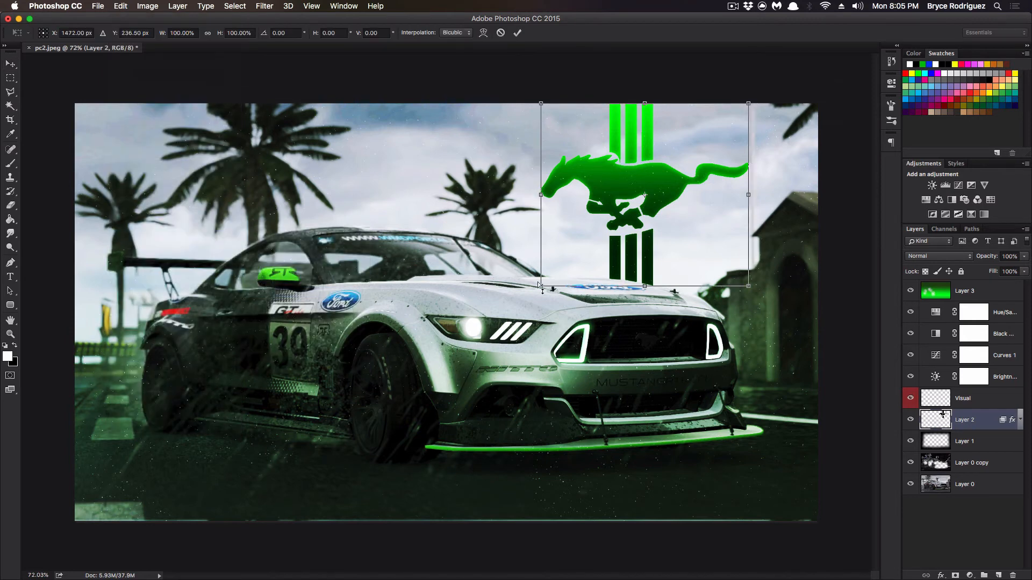
mouse_move(540, 287)
mouse_down()
mouse_move(537, 252)
mouse_move(545, 281)
mouse_move(544, 271)
mouse_up()
key(Return)
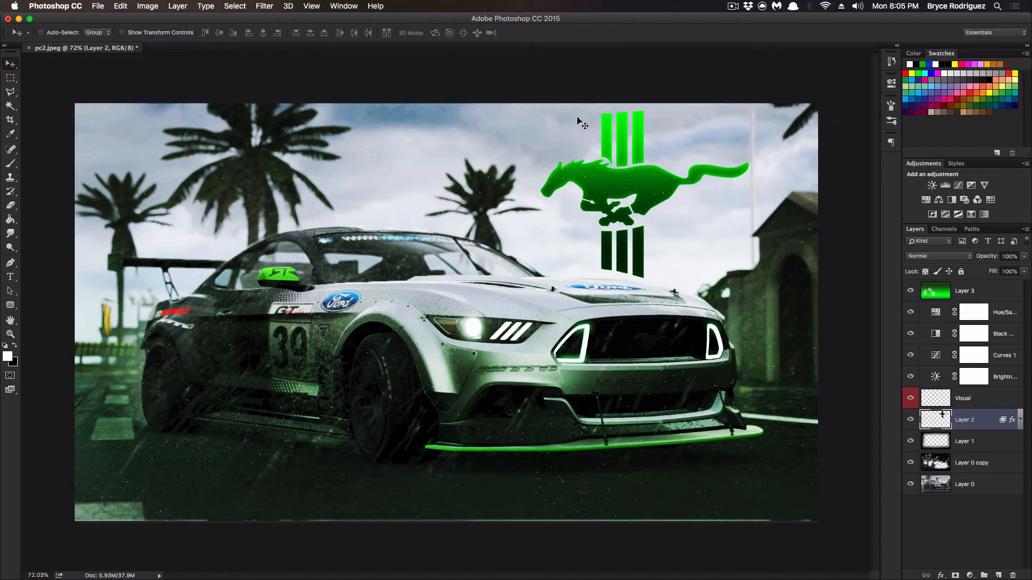
Step: Stretch the Mustang logo vertically with Content-Aware Scale so its stripes reach the photo's upper edge and extend slightly lower behind the hood
click(121, 6)
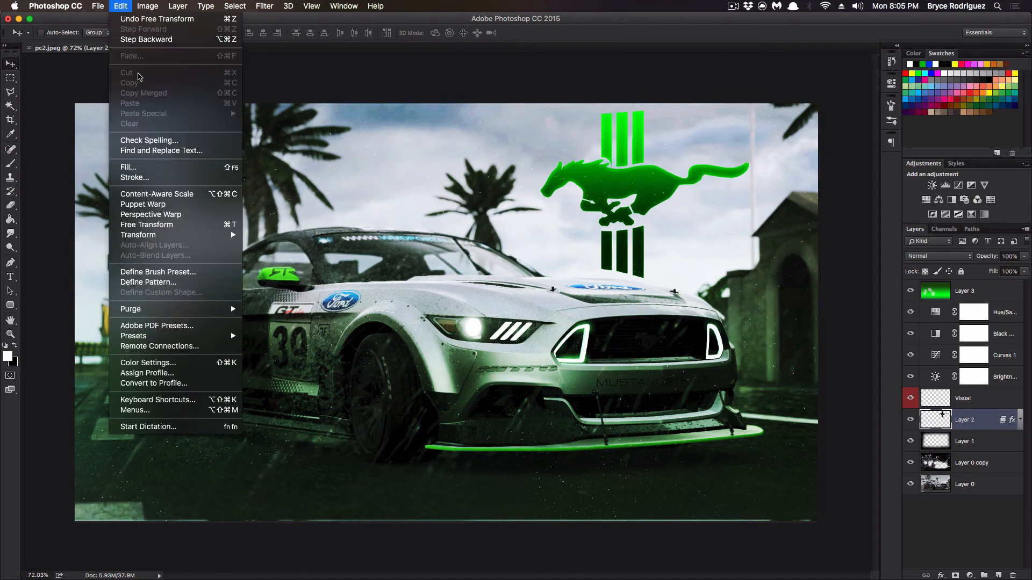
click(163, 189)
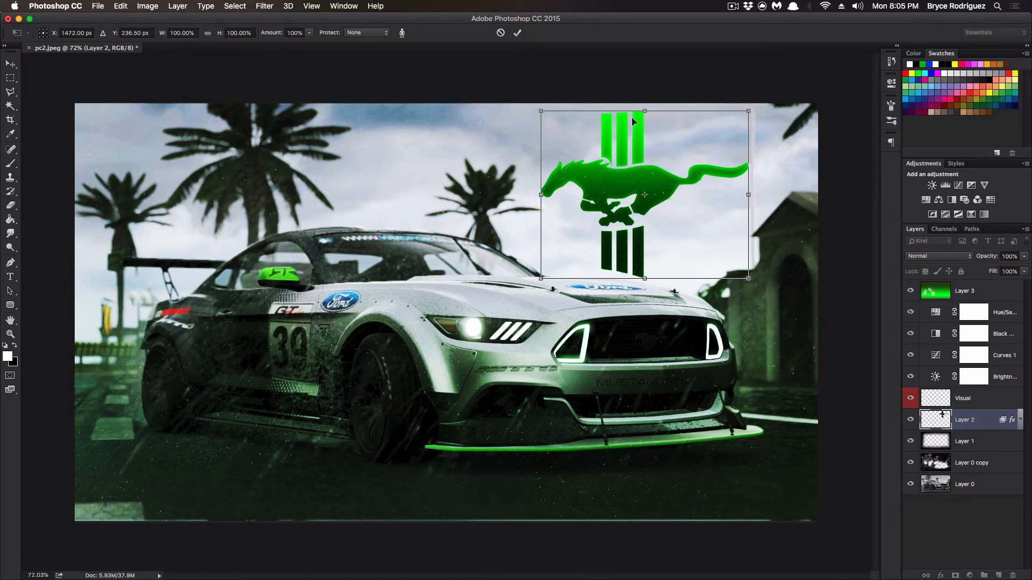
mouse_move(644, 111)
mouse_down()
mouse_move(644, 153)
mouse_move(645, 100)
mouse_up()
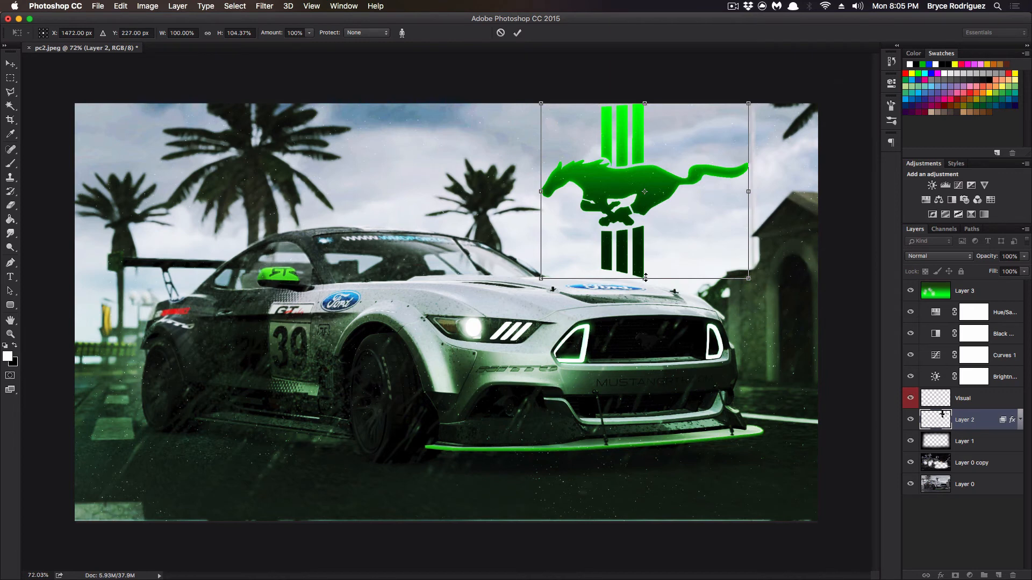
drag(645, 278, 650, 282)
key(Return)
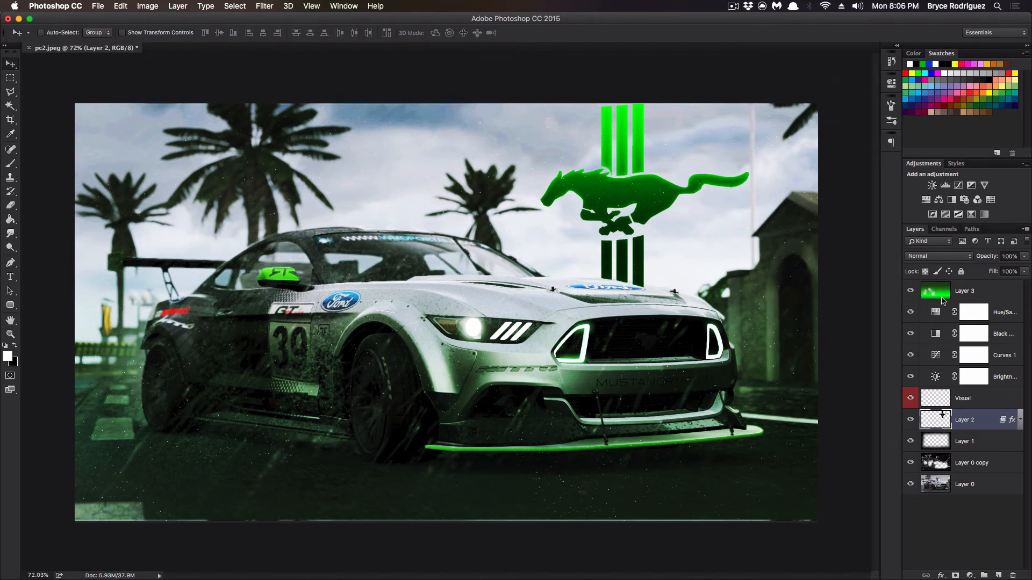
Step: Add an empty layer directly above the Mustang logo layer and activate the Brush tool
click(12, 336)
drag(205, 340, 203, 204)
key(space)
drag(689, 276, 633, 275)
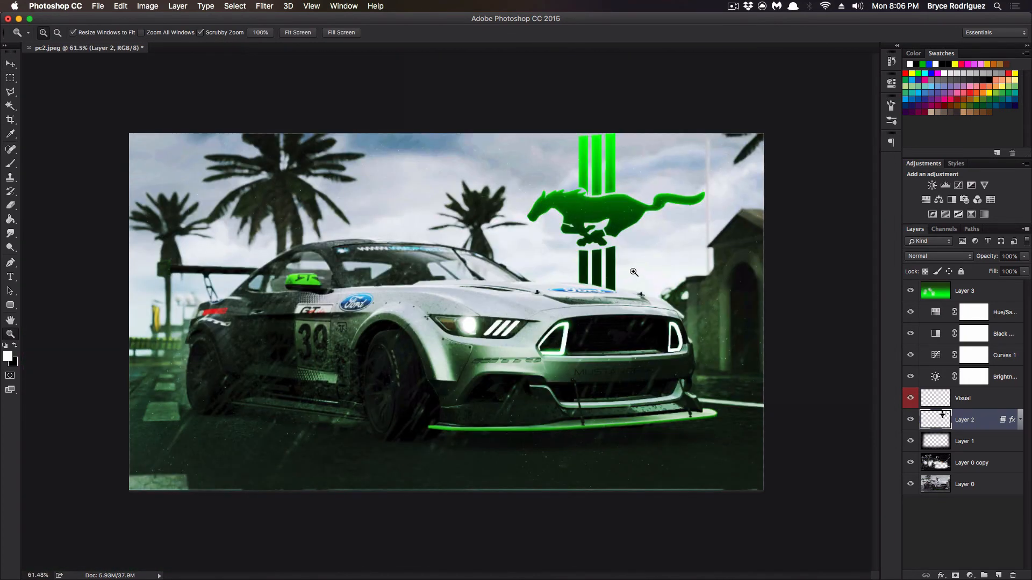
click(634, 273)
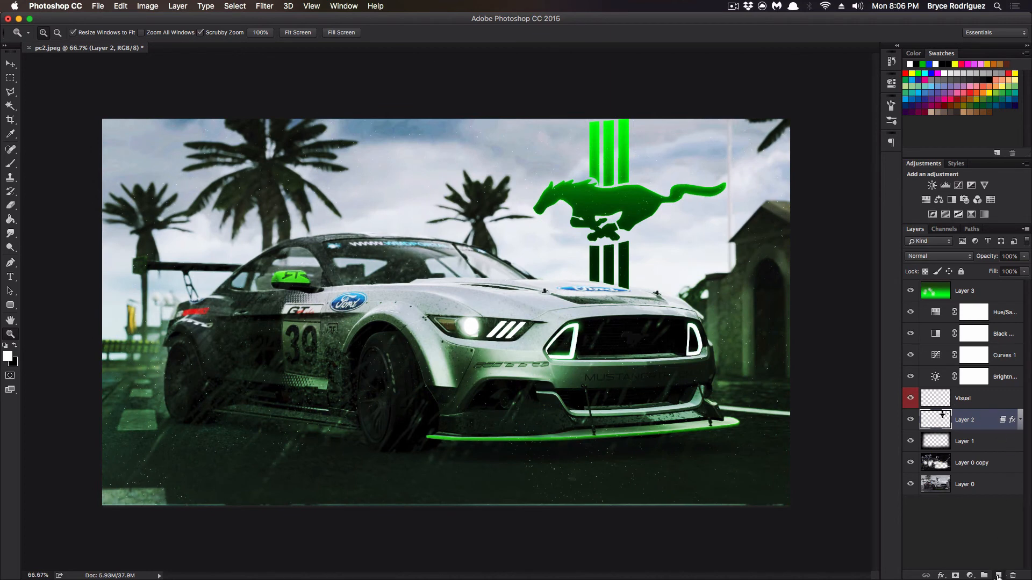
click(998, 575)
click(11, 164)
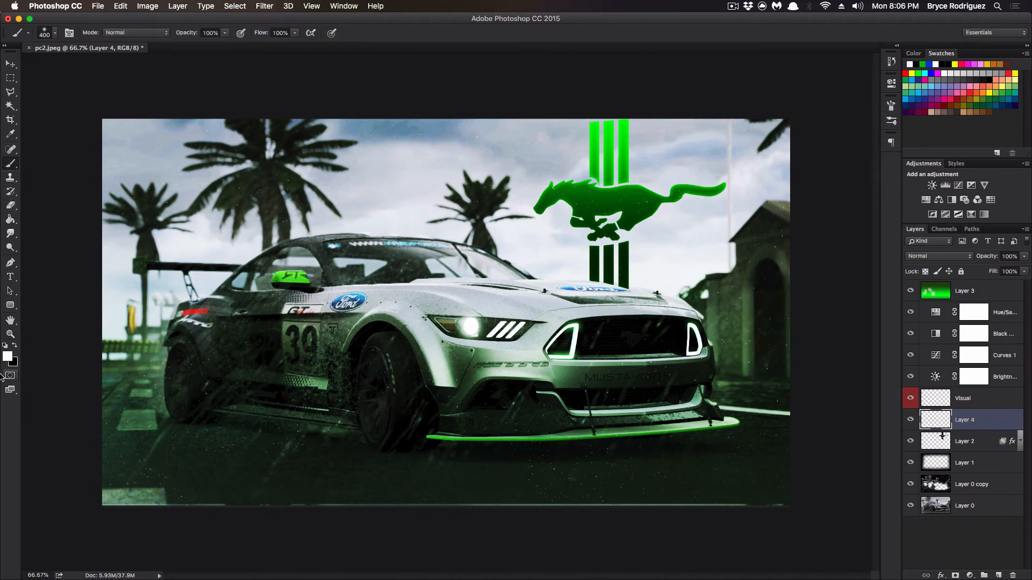
Step: Paint soft white over the car's front and rear wheels on Layer 4 with a 175 px brush
click(9, 334)
drag(252, 336, 414, 305)
drag(427, 301, 441, 283)
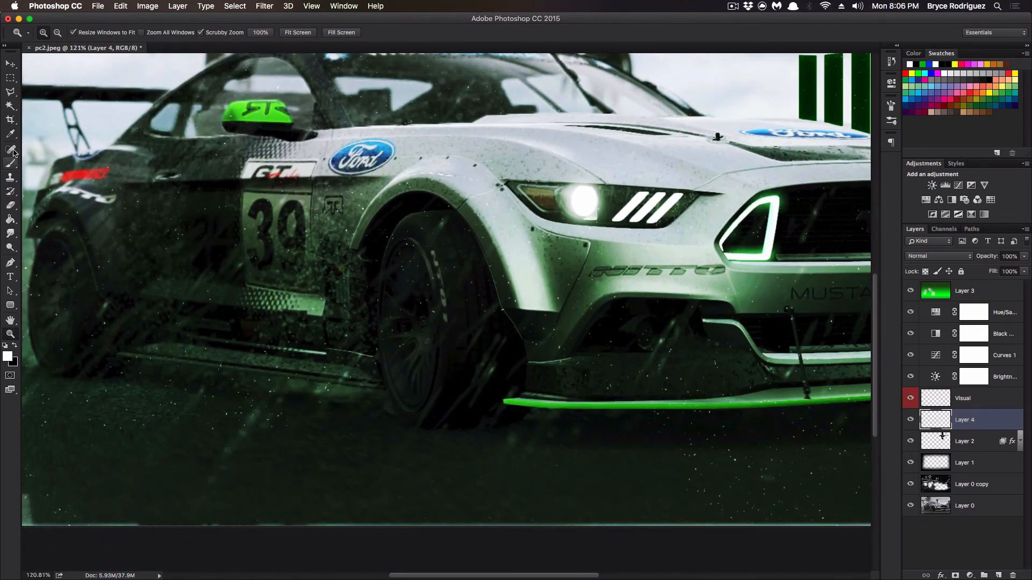
click(13, 166)
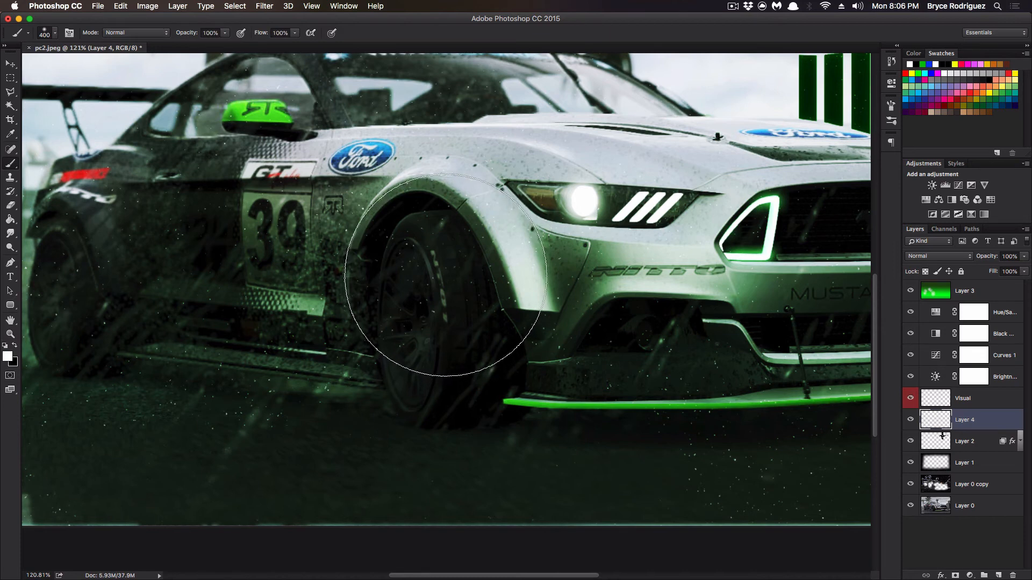
key(bracketleft)
mouse_move(423, 252)
mouse_down()
mouse_move(412, 286)
mouse_move(419, 388)
mouse_move(434, 322)
mouse_move(429, 269)
mouse_move(450, 368)
mouse_up()
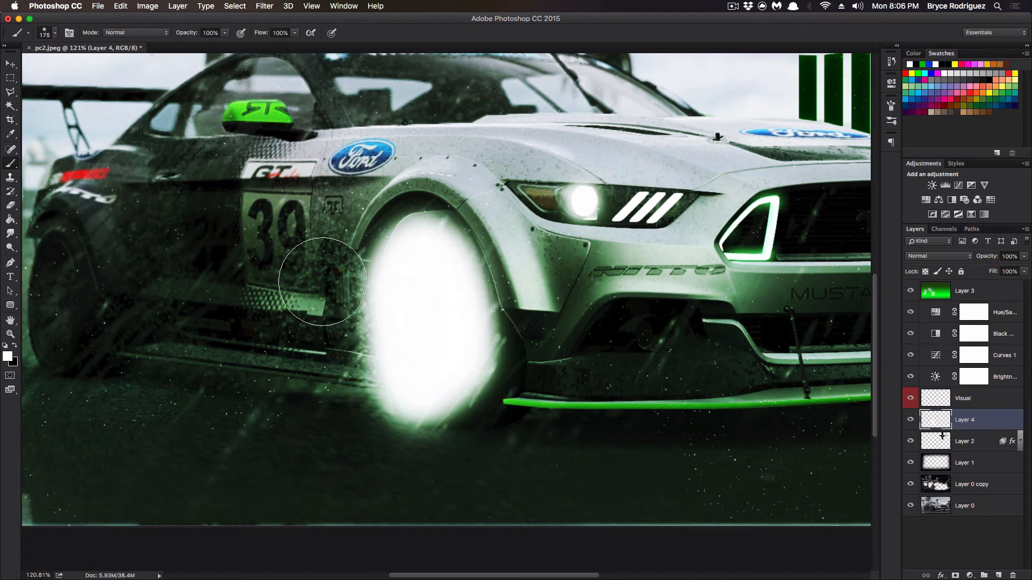
drag(345, 279, 632, 280)
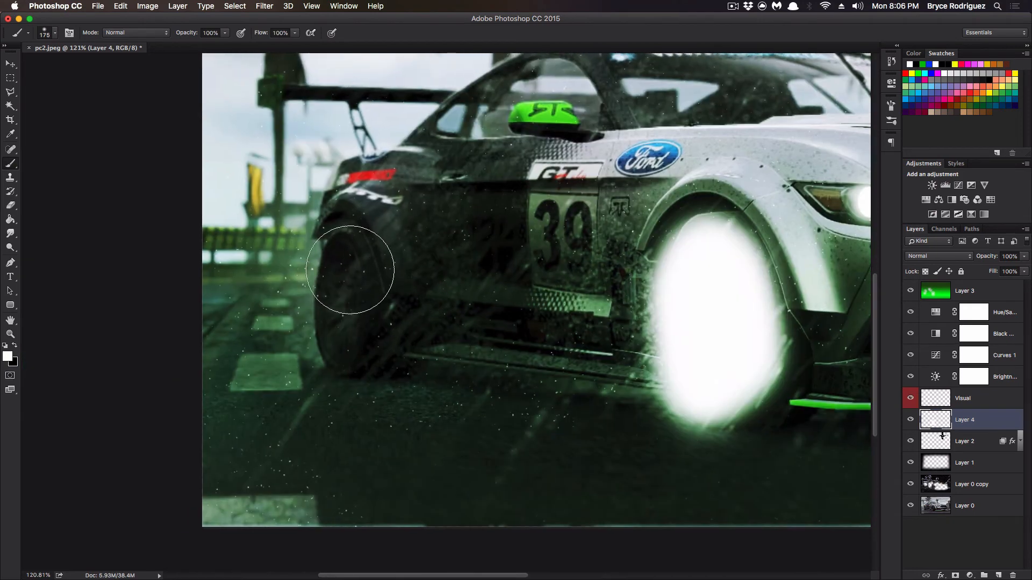
mouse_move(348, 264)
mouse_down()
mouse_move(338, 335)
mouse_move(339, 260)
mouse_up()
Step: Paint white across the dark front grille between the lights on Layer 4 with a 40 px brush
drag(634, 234, 147, 286)
mouse_move(755, 244)
mouse_down()
mouse_move(638, 228)
mouse_move(553, 260)
mouse_up()
key(bracketleft)
key(bracketleft)
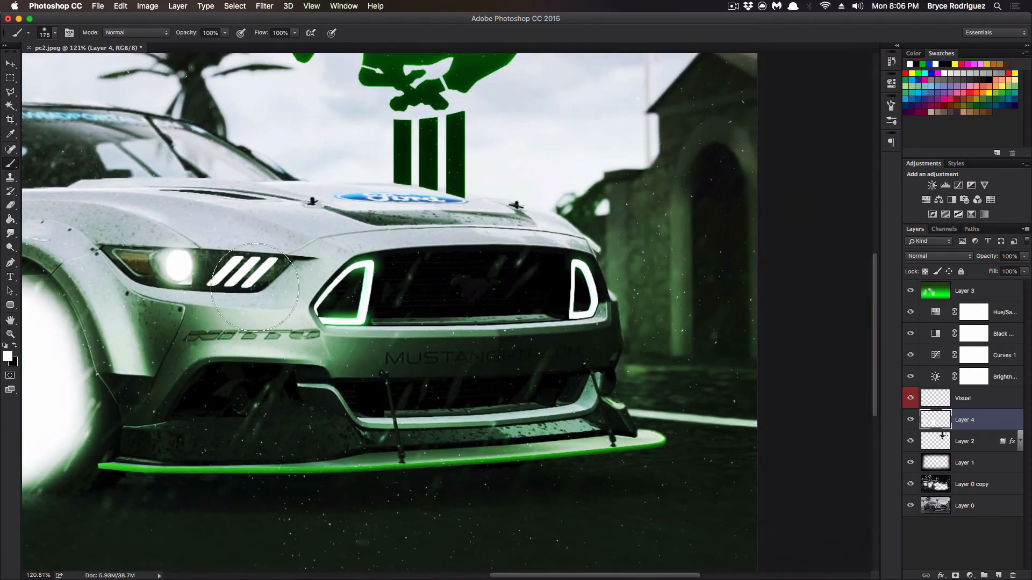
key(bracketleft)
key(bracketleft)
key(bracketleft)
key(bracketleft)
key(bracketleft)
key(bracketleft)
key(bracketleft)
mouse_move(421, 274)
mouse_down()
mouse_move(483, 306)
mouse_move(614, 303)
mouse_move(613, 336)
mouse_move(446, 344)
mouse_move(495, 328)
mouse_move(583, 326)
mouse_move(462, 312)
mouse_move(603, 324)
mouse_up()
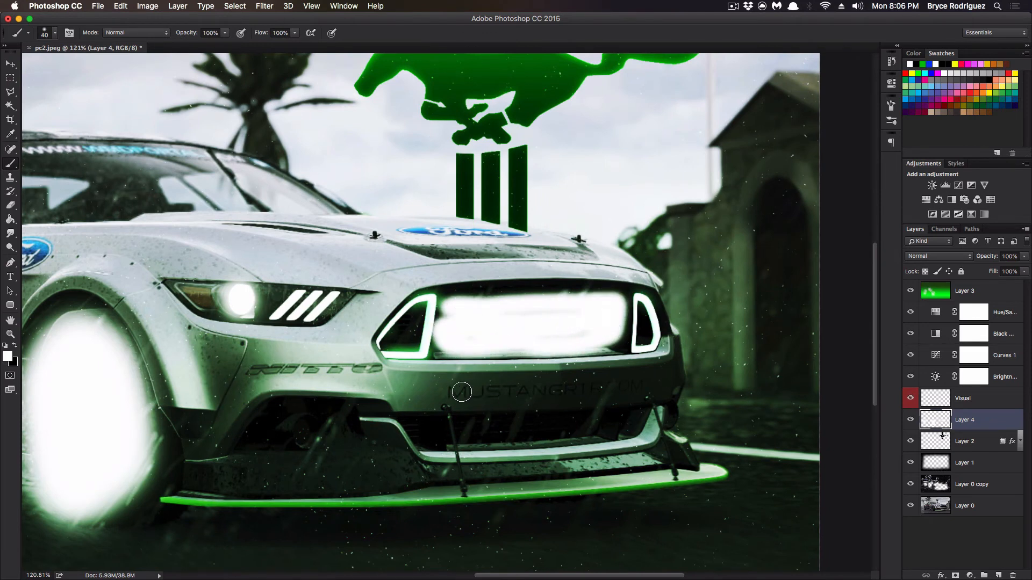
Step: Try painting white over the MUSTANGRTR.COM bumper lettering with Layer 4 in Overlay mode, and undo both changes
mouse_move(451, 391)
mouse_down()
mouse_move(655, 386)
mouse_move(440, 389)
mouse_up()
click(966, 256)
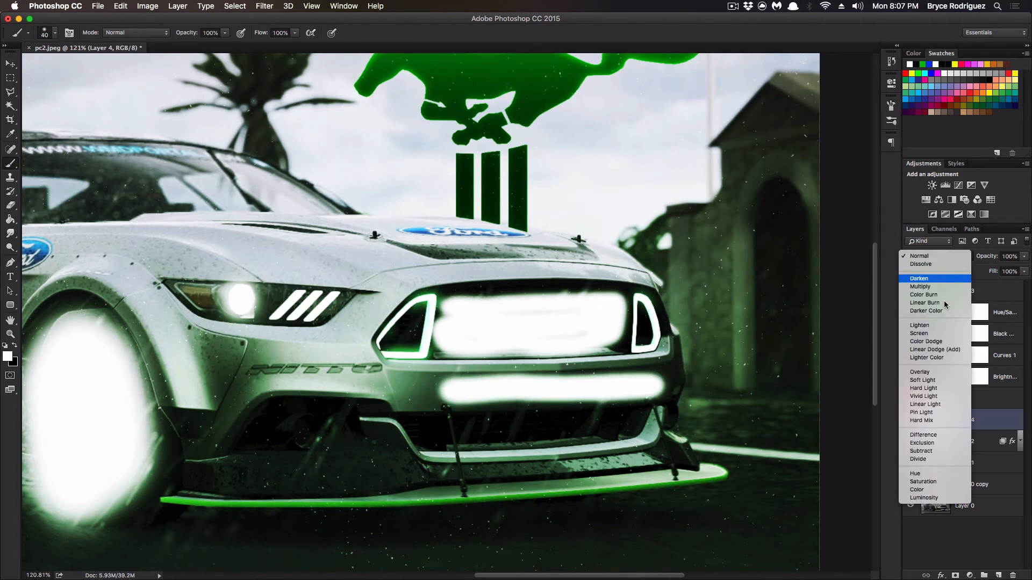
click(936, 372)
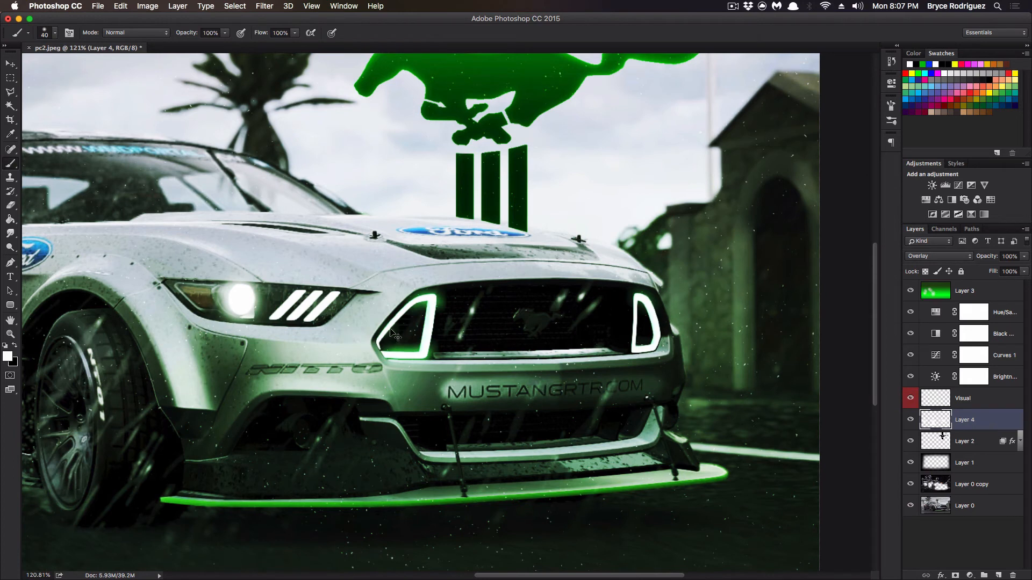
key(super+alt+z)
key(super+alt+z)
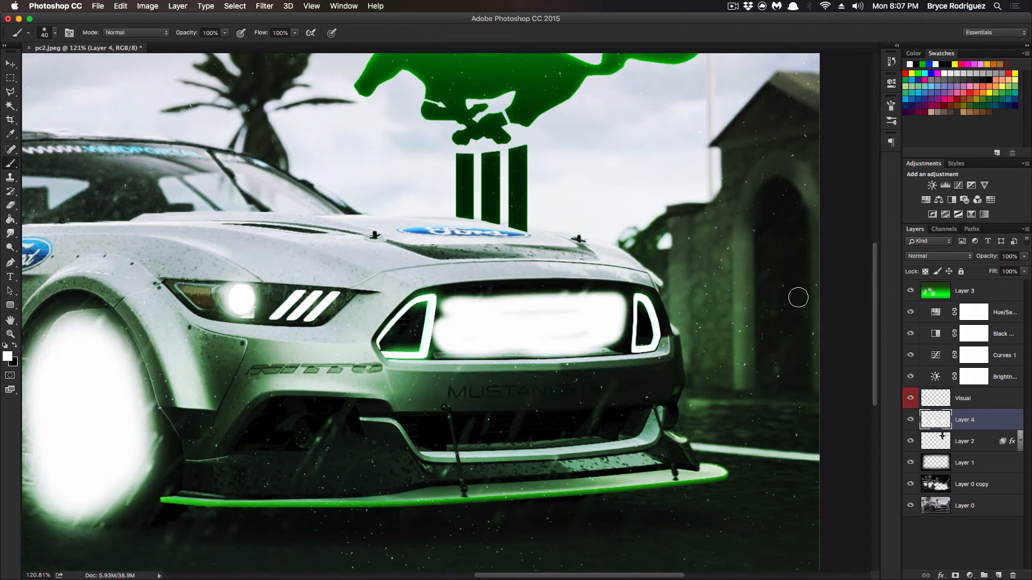
Step: Set Layer 4's blend mode to Overlay so the white paint brightens the wheels and grille
click(946, 257)
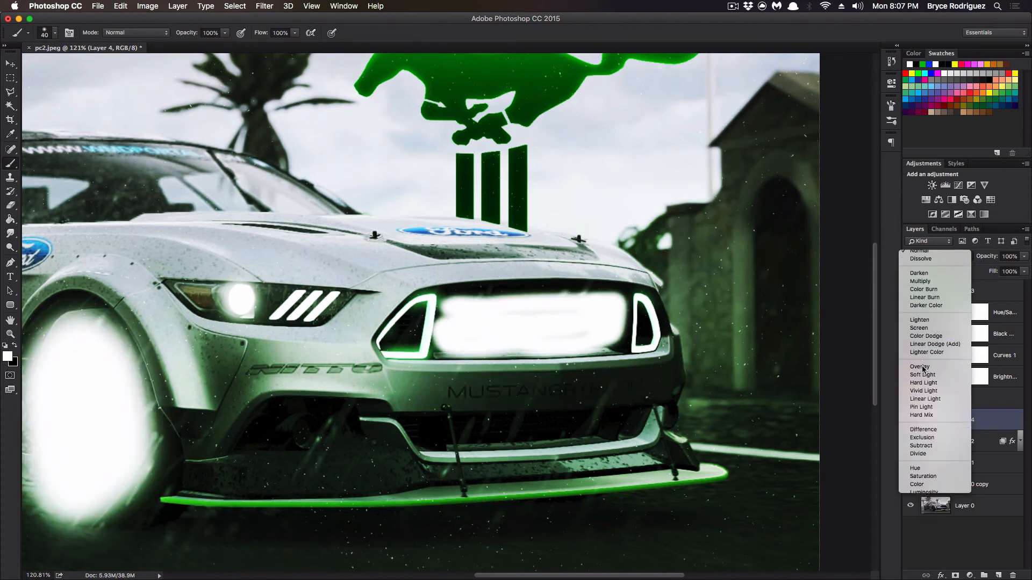
click(935, 372)
click(11, 334)
mouse_move(427, 308)
mouse_down()
mouse_move(399, 311)
mouse_move(444, 306)
mouse_up()
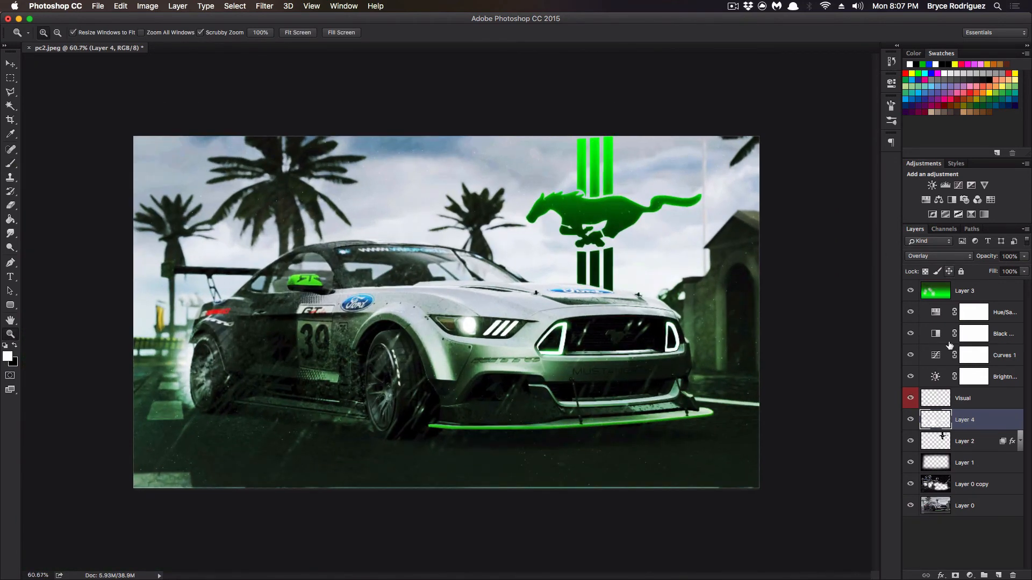
Step: Toggle Layer 4's visibility several times to compare the car with and without the brightened wheels and grille
click(910, 421)
click(911, 421)
click(913, 421)
click(914, 422)
click(913, 421)
click(913, 421)
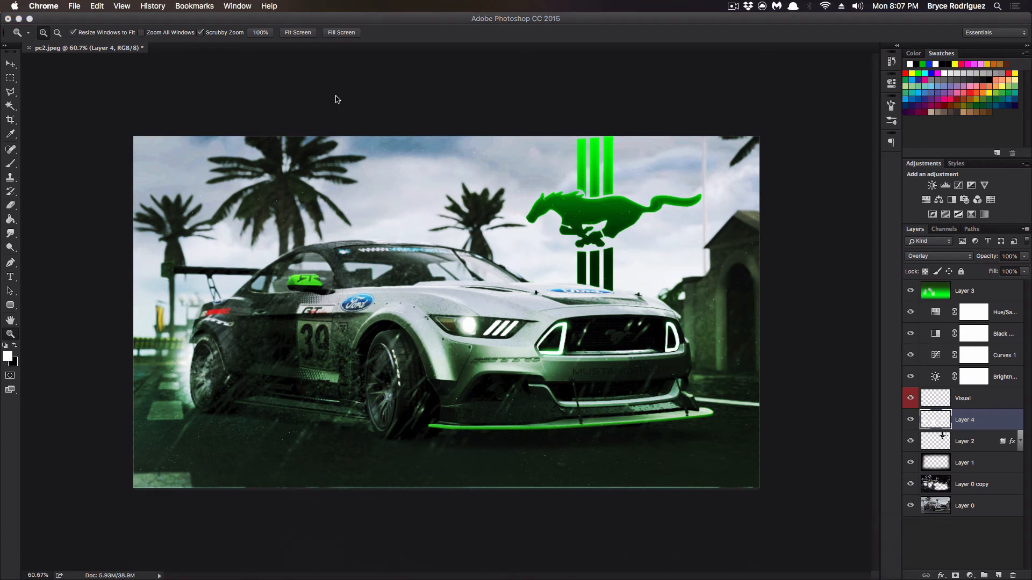
Step: Switch to Chrome and search Google Images for "light flare"
text(light flare)
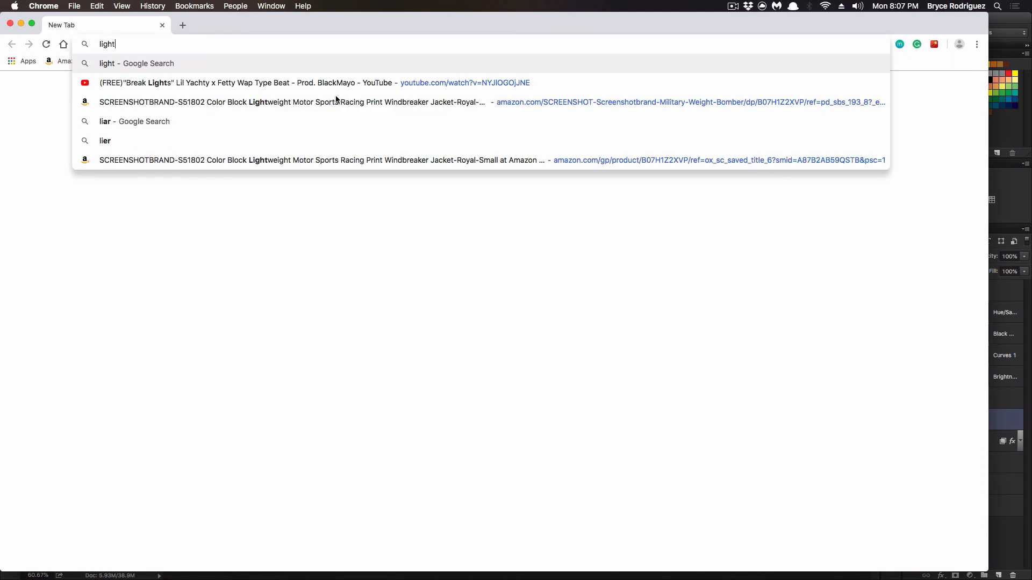
key(Return)
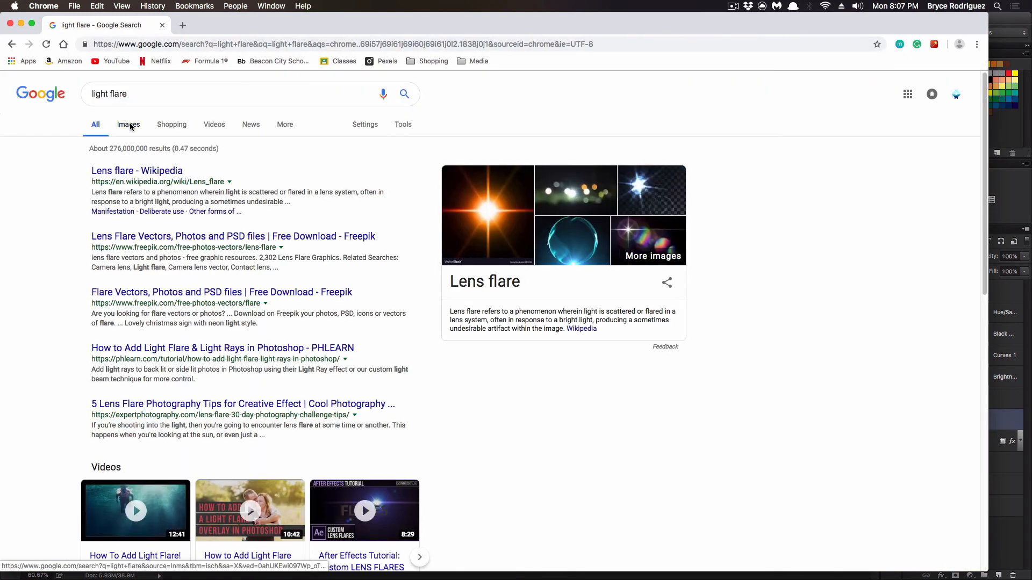
click(131, 124)
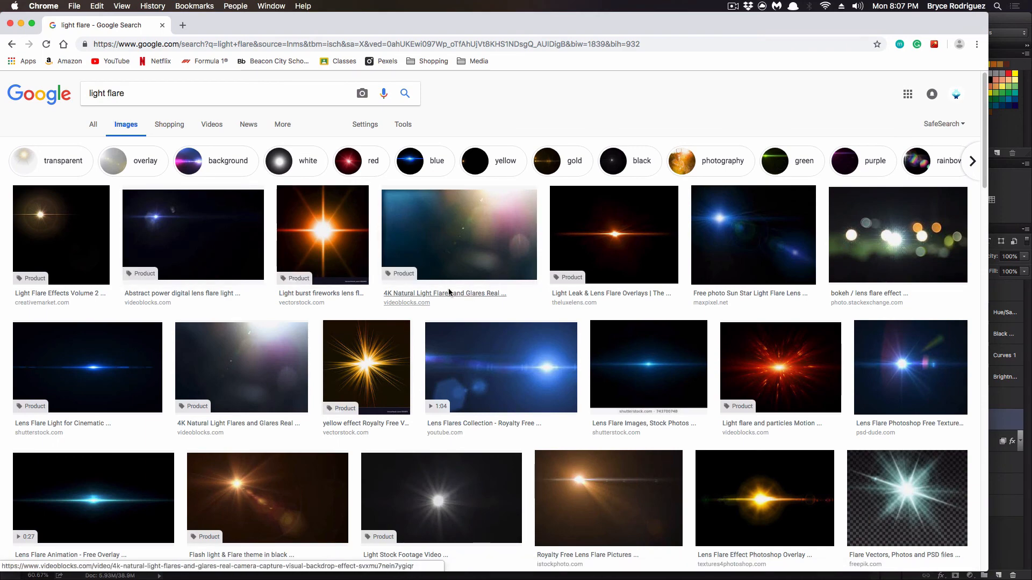
Step: Browse the flare images and preview the blue "Flash light & Flare theme in black" result from videoblocks.com
click(780, 240)
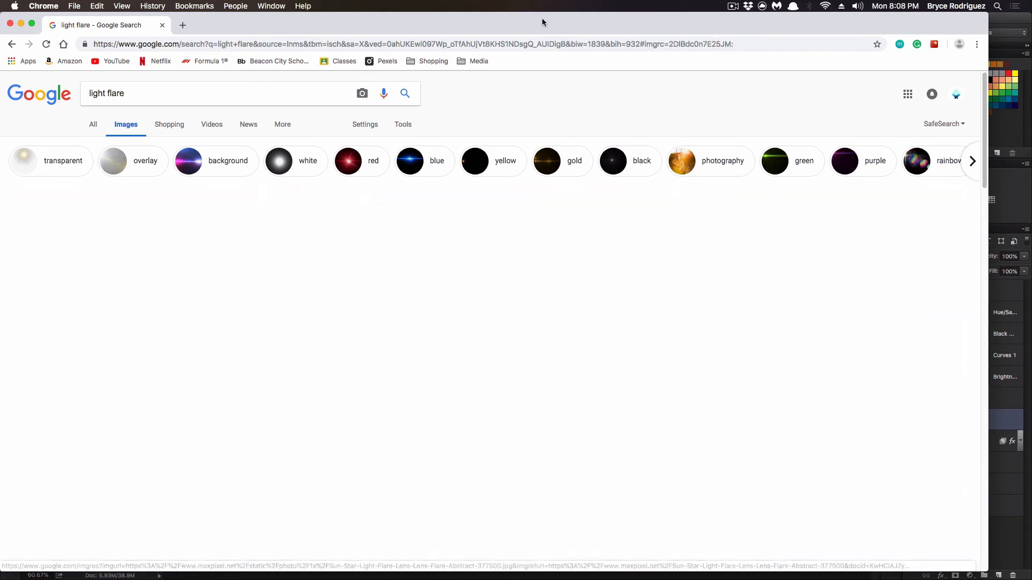
drag(543, 21, 669, 8)
scroll(726, 258, up, 3)
click(173, 251)
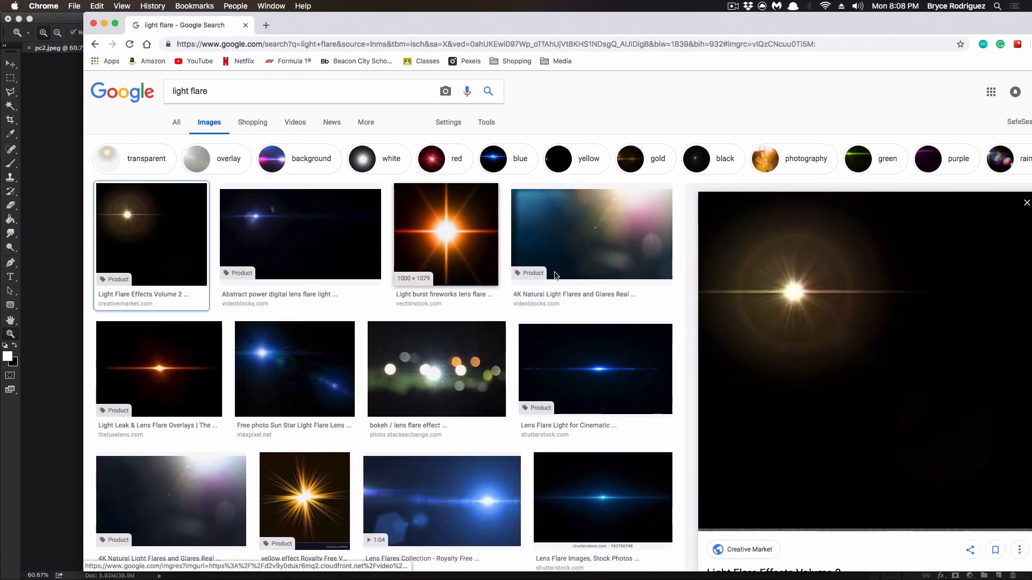
scroll(349, 375, down, 7)
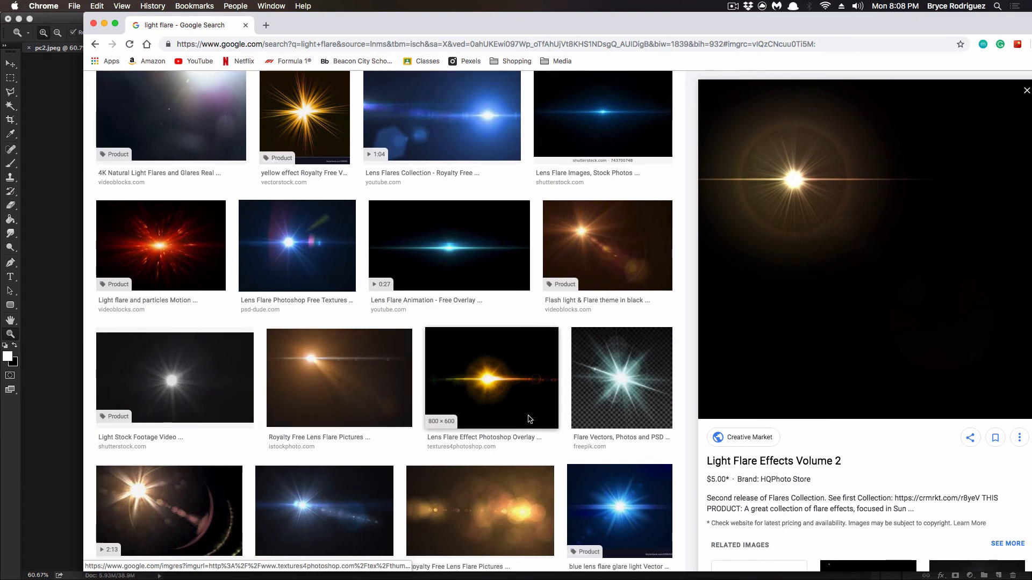
scroll(527, 398, down, 3)
click(202, 444)
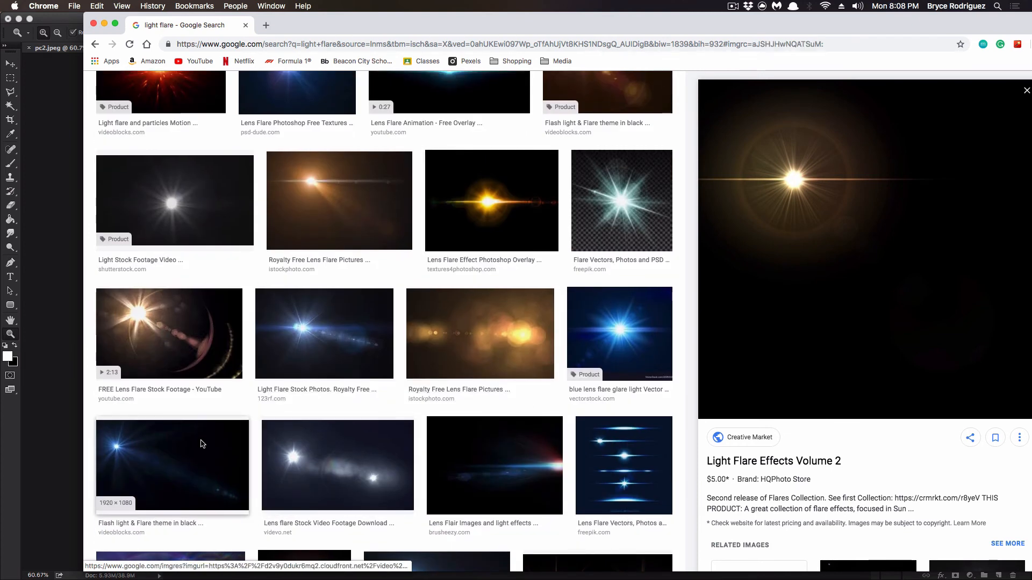
Step: Bring the previewed blue flare image into the car photo in Photoshop as a new layer
drag(783, 26, 907, 26)
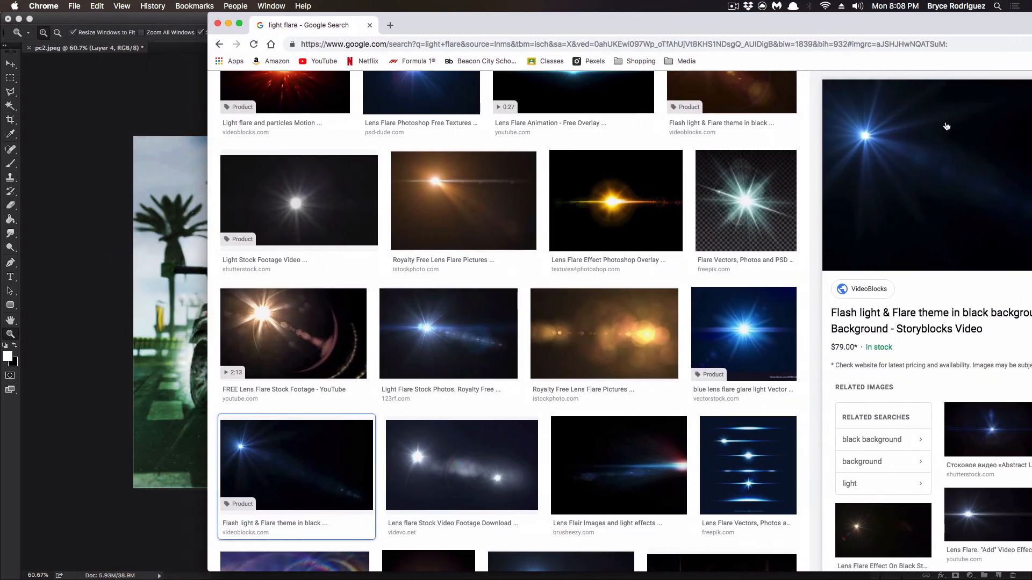
drag(946, 126, 196, 230)
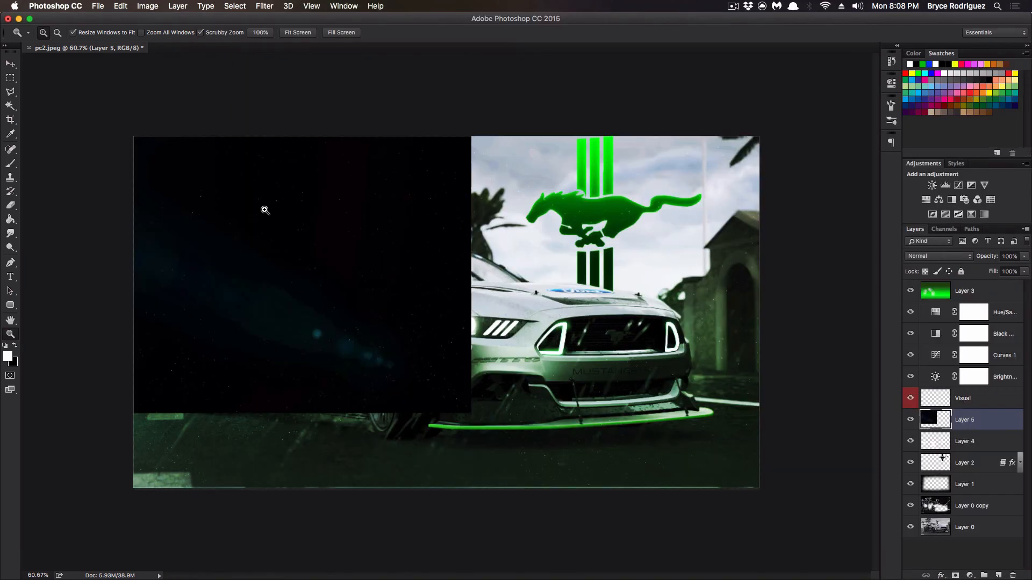
key(super+Tab)
key(super+q)
Step: Scale the flare image down to less than half its size and place its bright star over the car's headlight
key(super+t)
drag(429, 281, 855, 383)
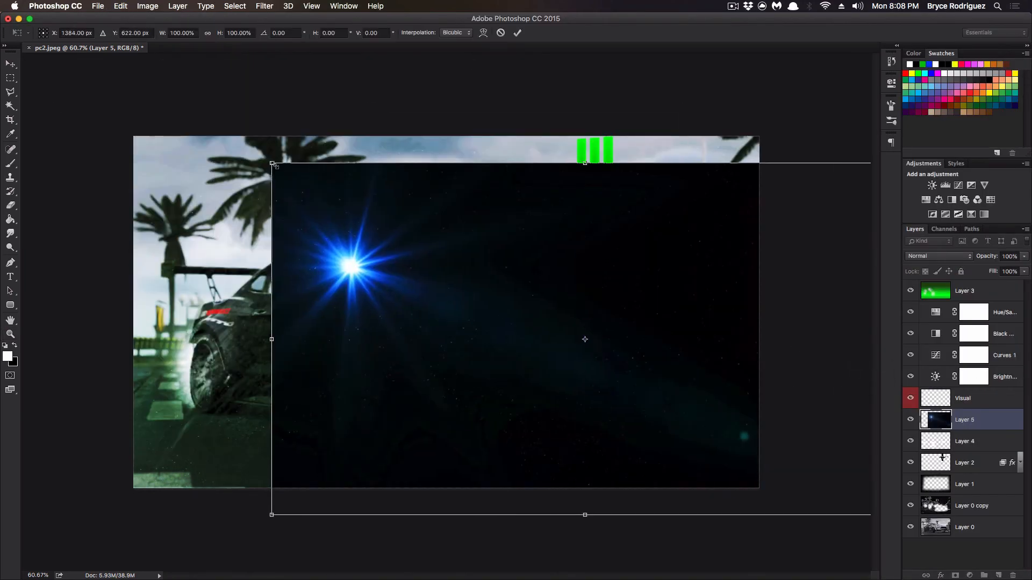
drag(271, 163, 635, 369)
drag(728, 393, 533, 310)
key(Return)
key(z)
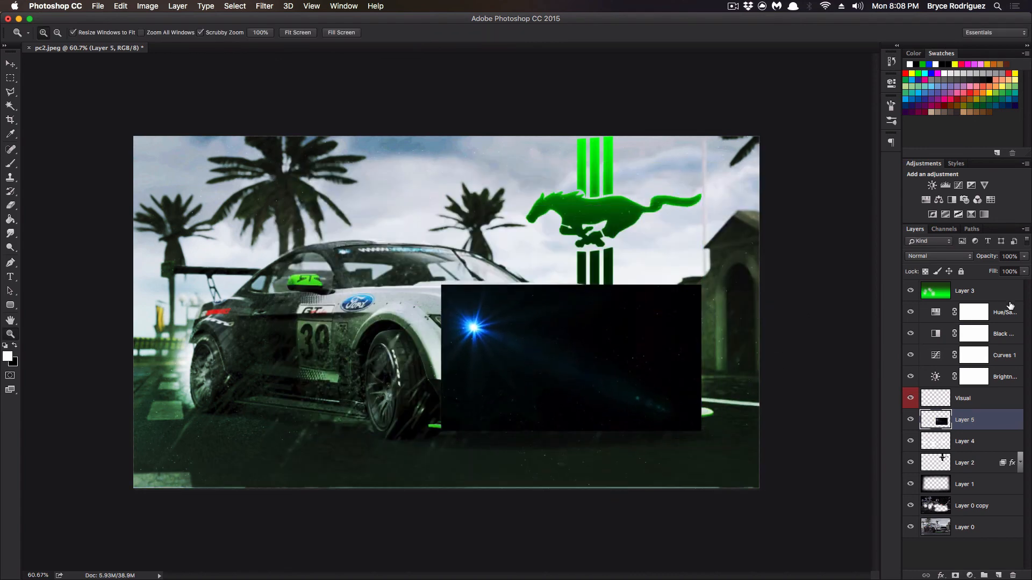
Step: Set the flare layer to Screen, rotate it slightly counterclockwise and realign the star with the headlight
click(940, 256)
click(941, 336)
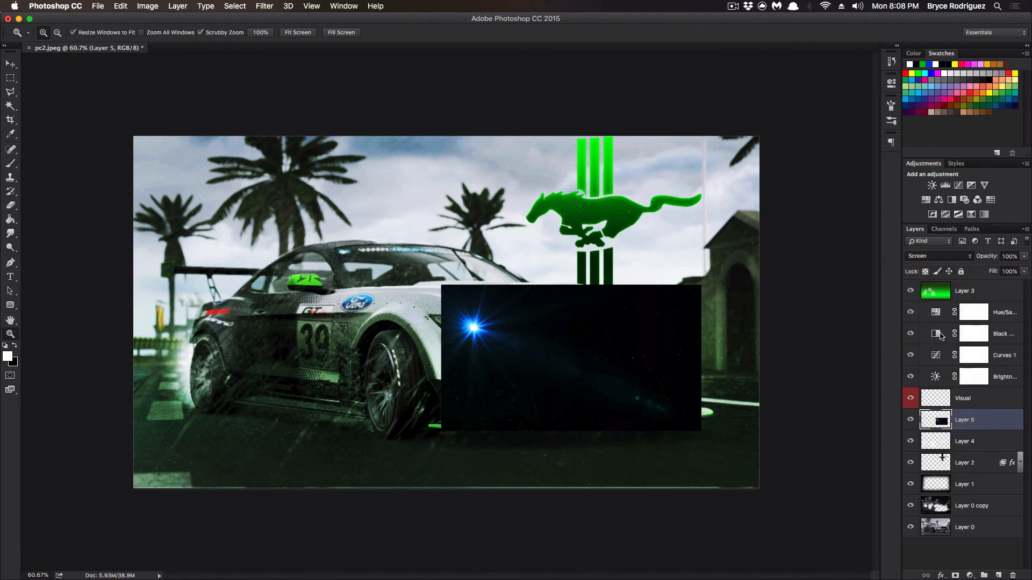
key(ctrl+t)
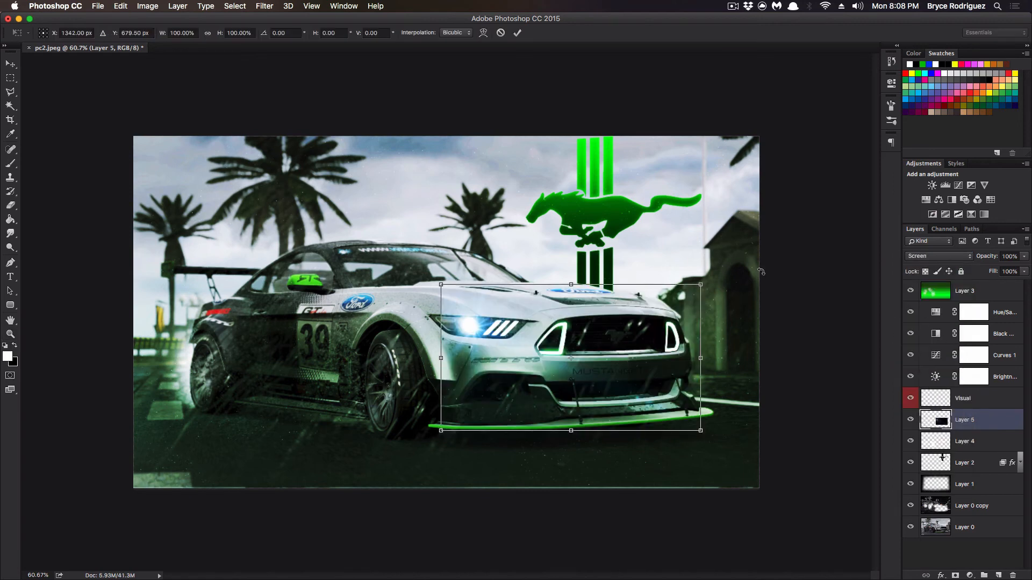
drag(761, 272, 771, 245)
drag(683, 320, 669, 301)
key(Return)
key(z)
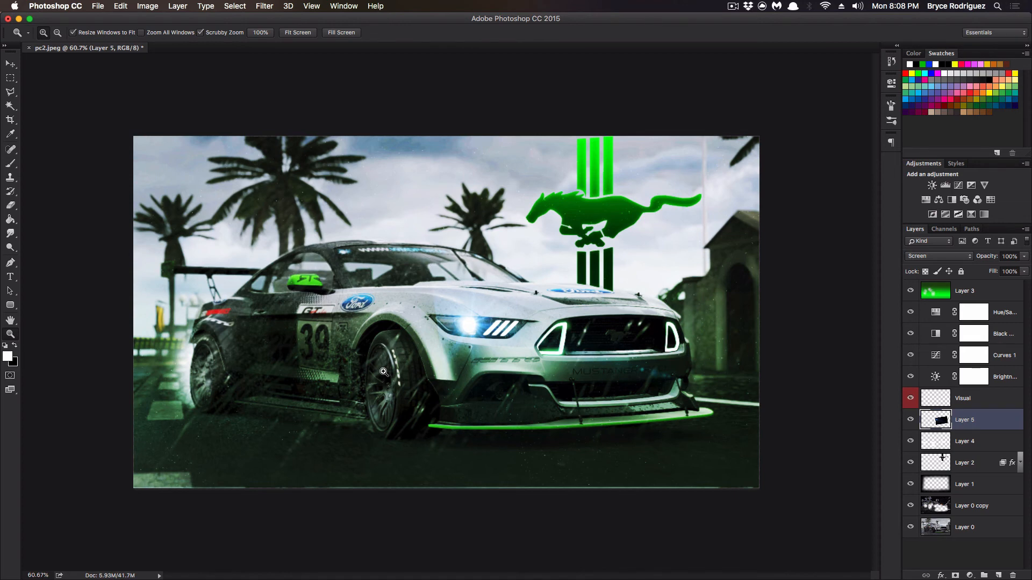
Step: Compare the flare layer in Normal, Soft Light, Overlay, Linear Dodge (Add), Color Dodge and Lighten, and return its blend mode to Screen
click(938, 256)
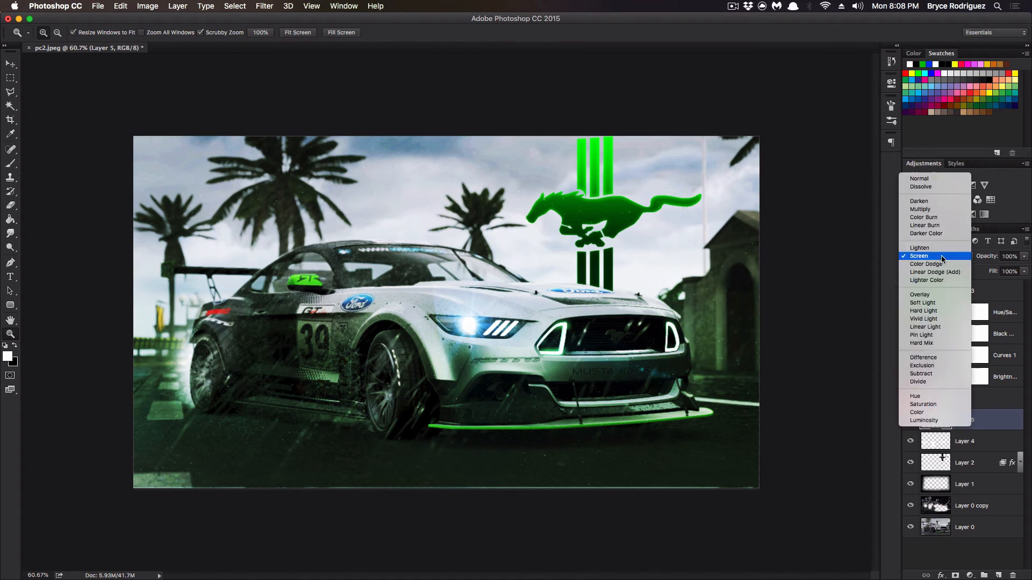
click(951, 179)
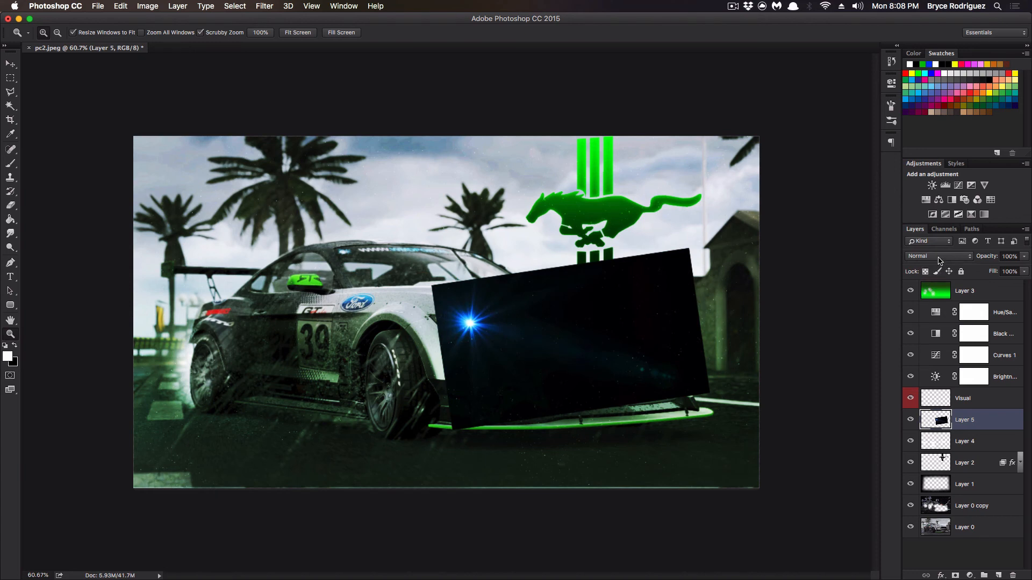
click(938, 257)
click(935, 386)
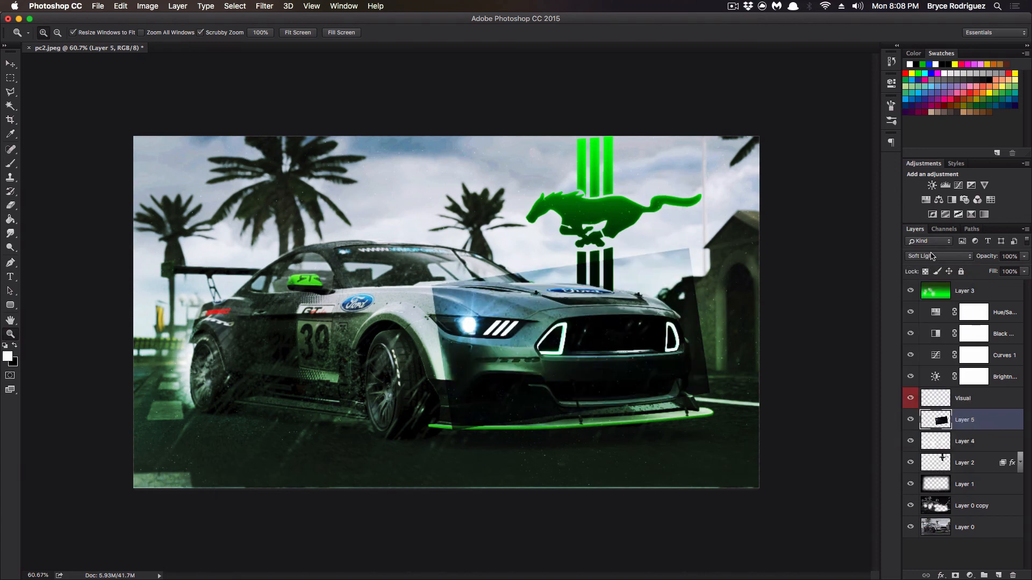
click(935, 258)
click(936, 251)
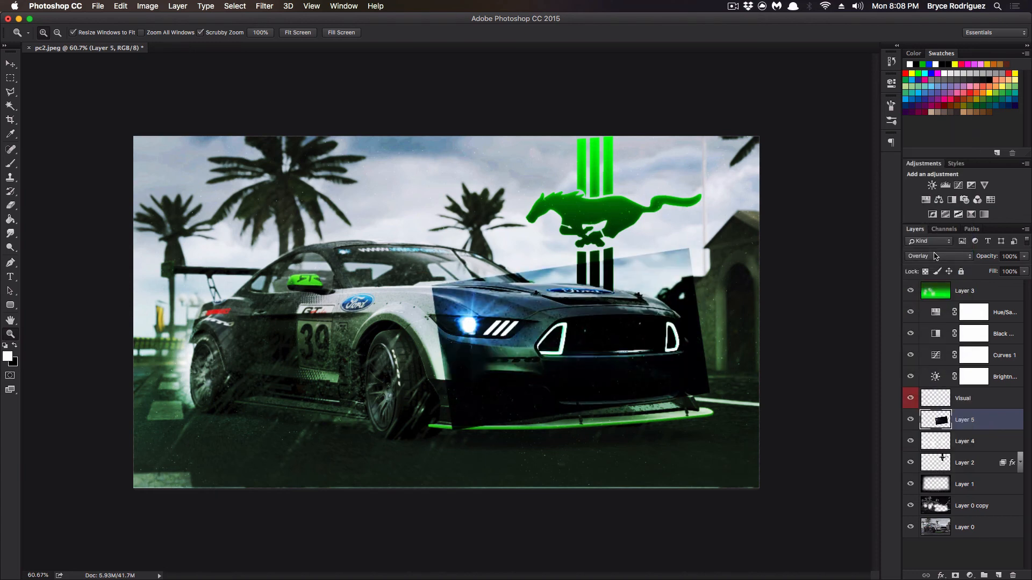
click(929, 259)
click(935, 235)
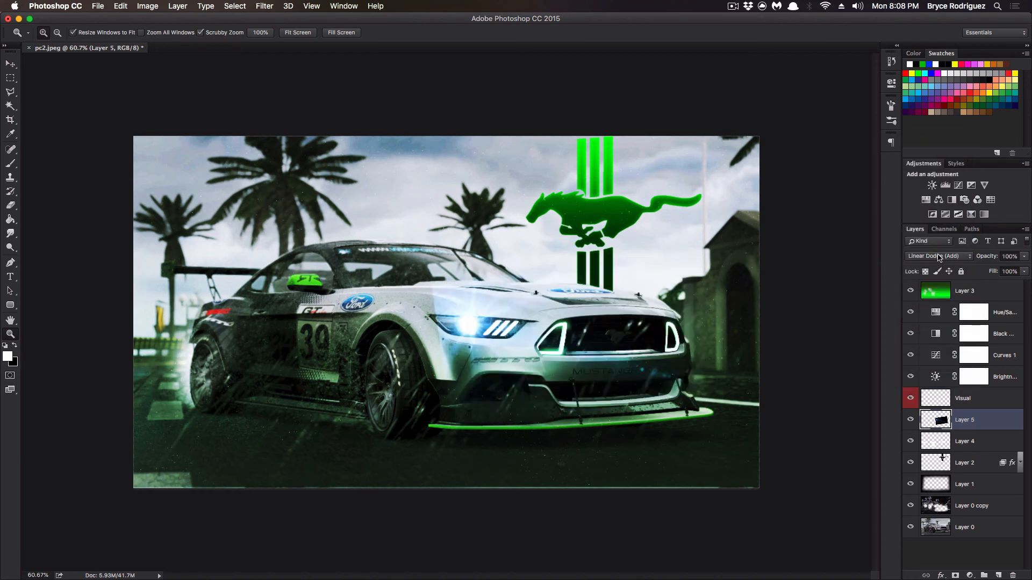
click(938, 257)
click(938, 248)
click(934, 262)
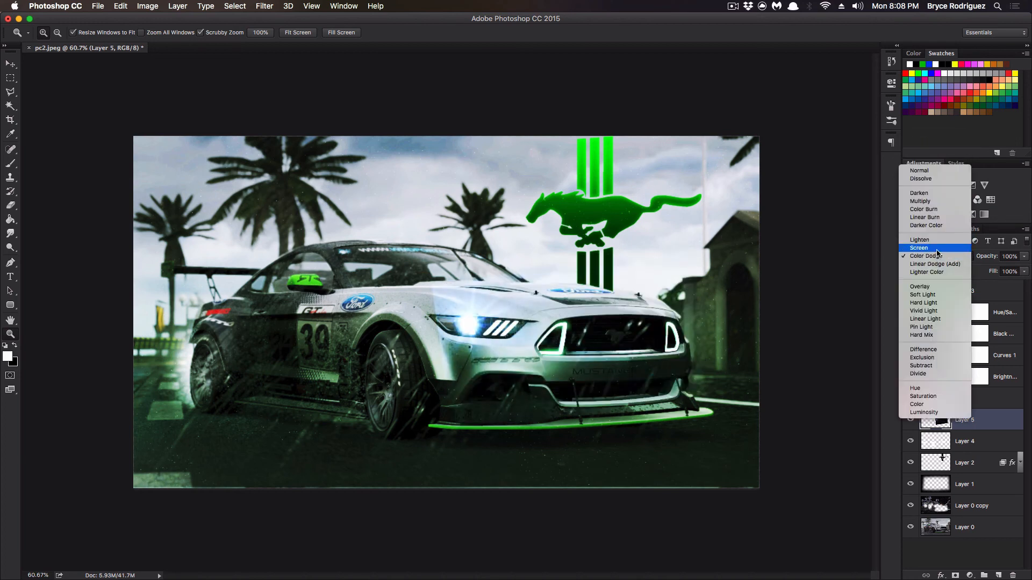
click(939, 241)
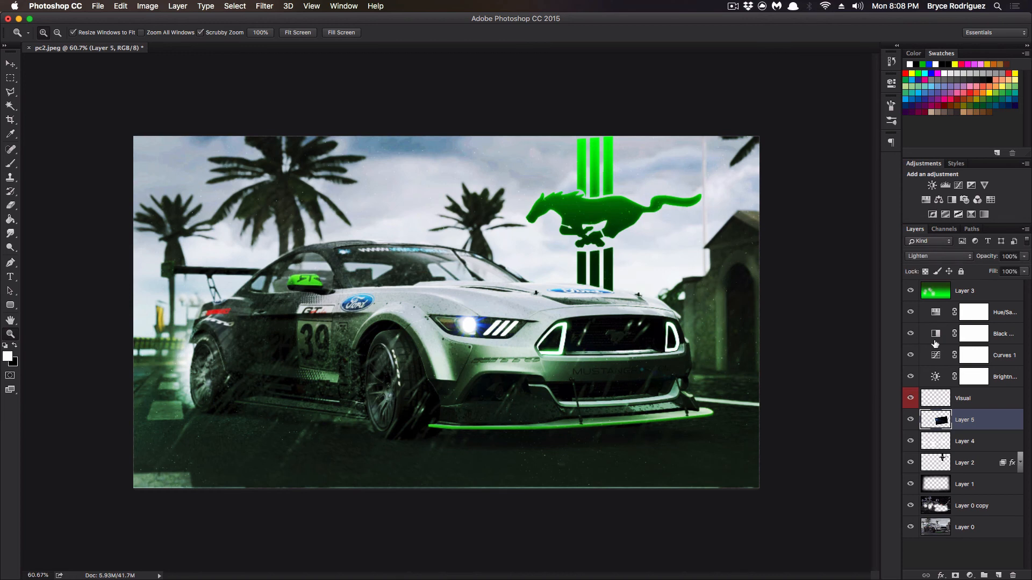
click(930, 257)
click(935, 264)
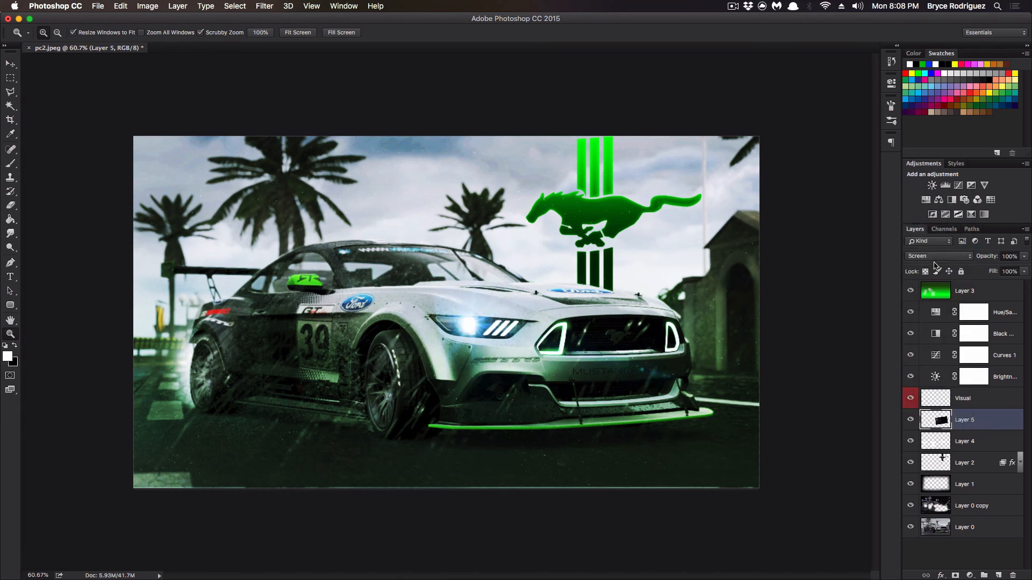
Step: Soften the flare layer's edges around the near headlight with a size 200 Eraser at 44% opacity
click(10, 205)
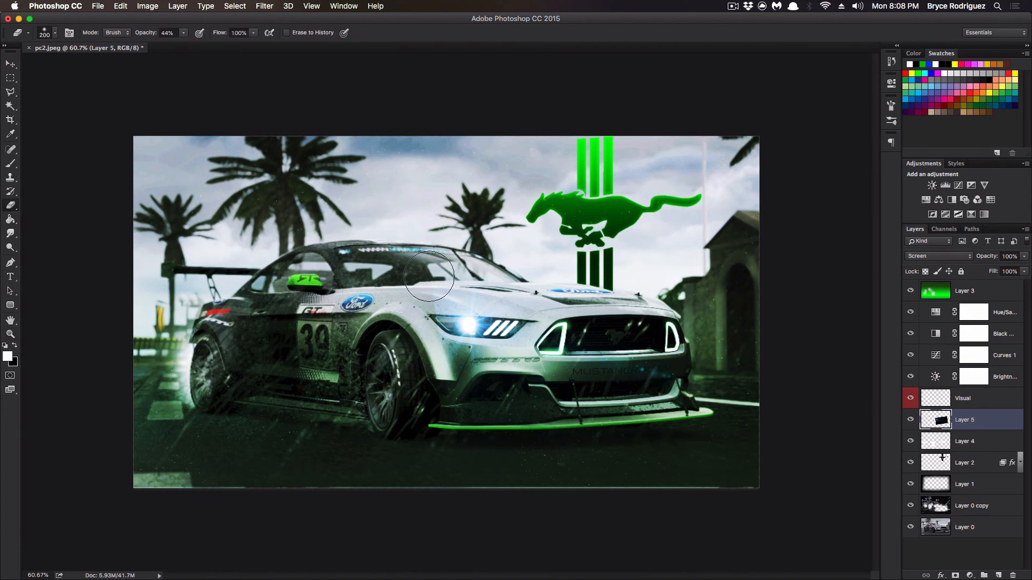
mouse_move(417, 295)
mouse_down()
mouse_move(418, 377)
mouse_move(444, 375)
mouse_move(429, 358)
mouse_move(446, 376)
mouse_move(465, 381)
mouse_up()
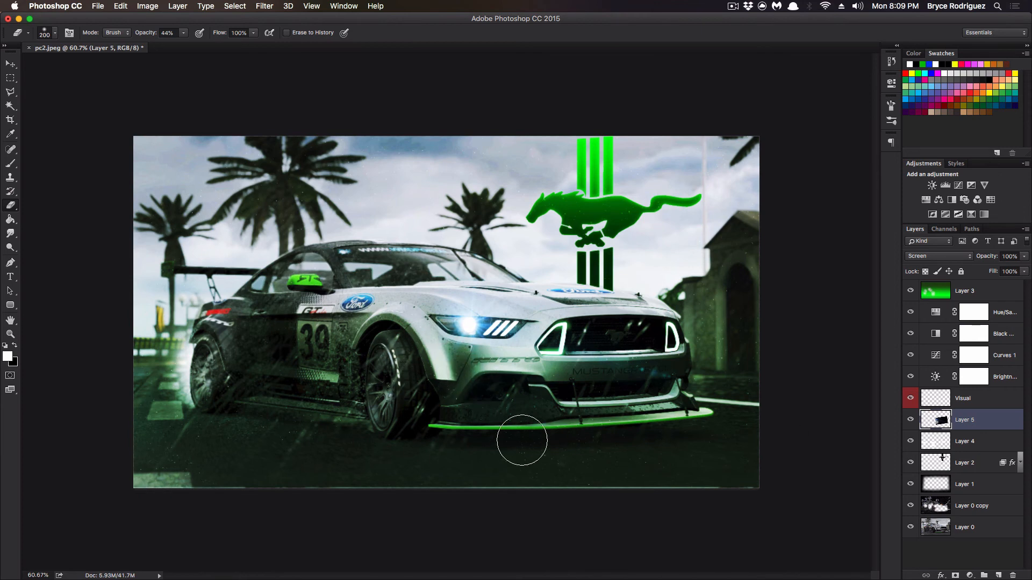
Step: Try different Hue and Saturation settings on the flare layer and apply a pale green tint to the headlight glow
key(super+u)
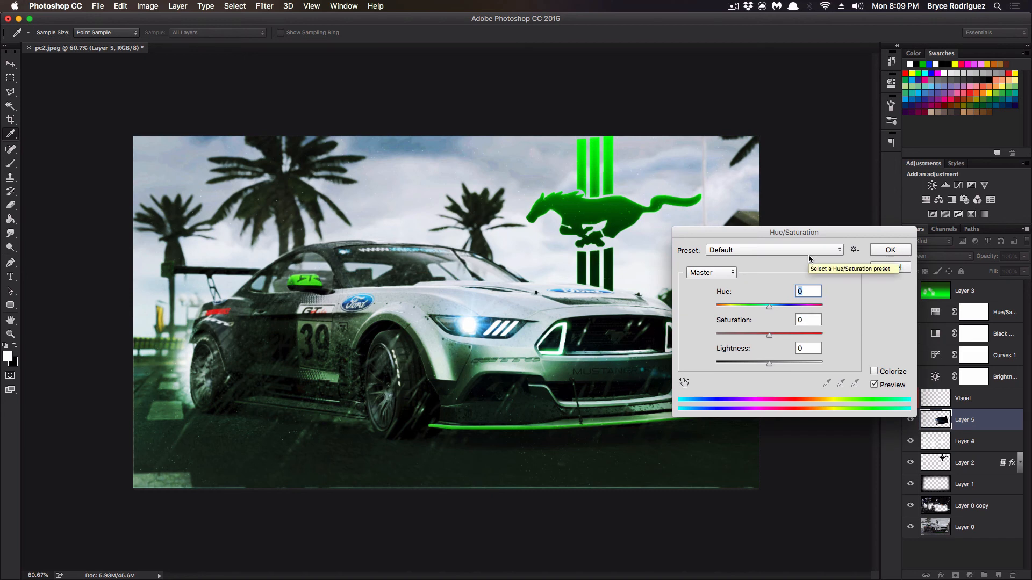
drag(821, 231, 897, 178)
drag(846, 310, 782, 280)
key(super+z)
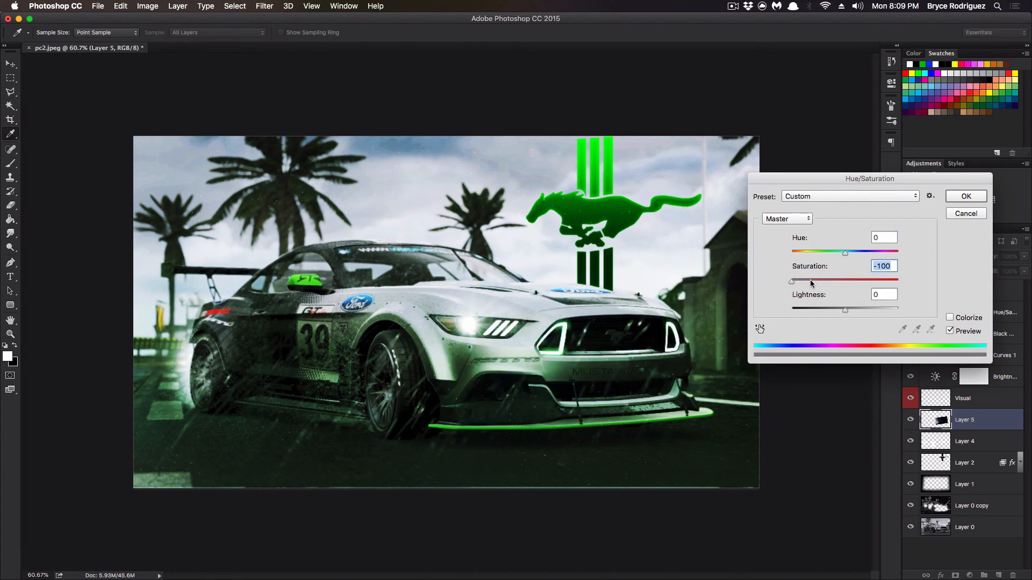
text(0)
drag(844, 253, 815, 258)
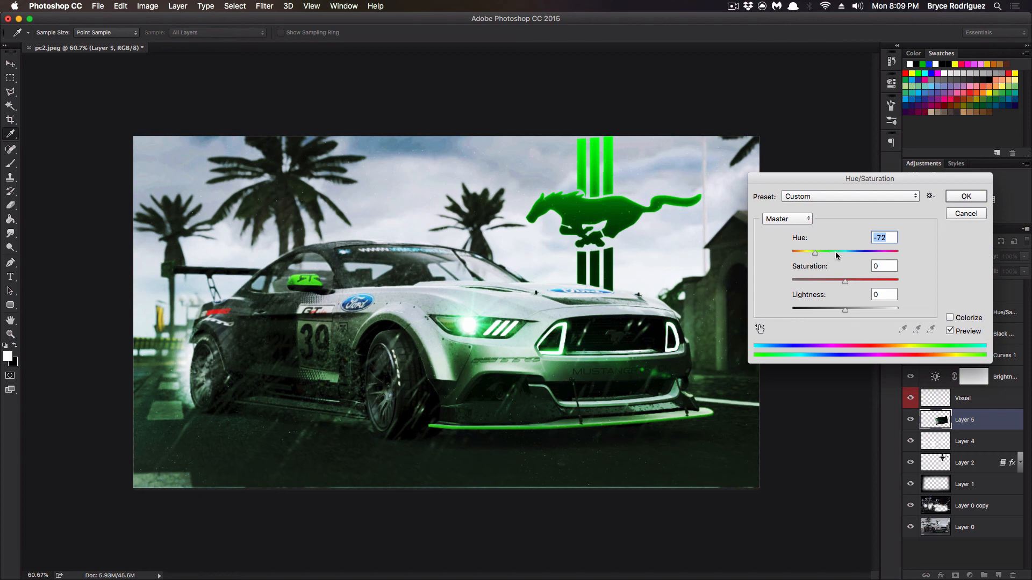
drag(836, 254, 790, 249)
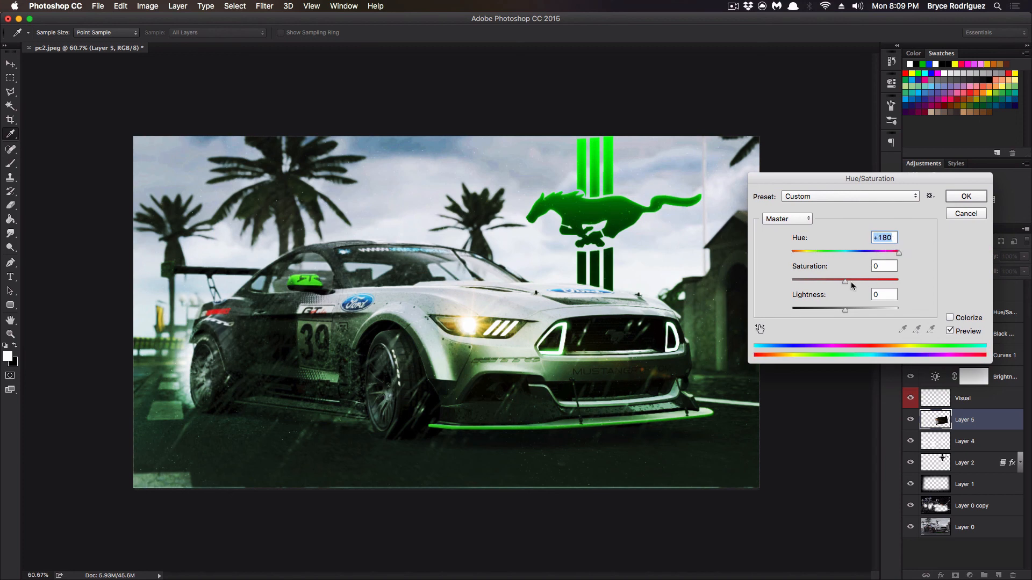
drag(850, 282, 759, 283)
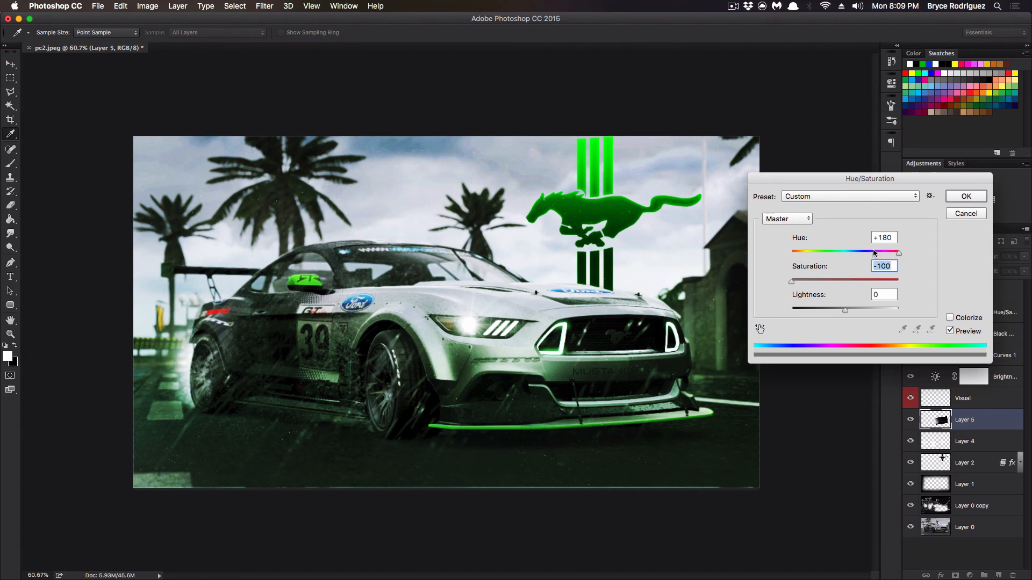
drag(840, 251, 801, 286)
click(966, 196)
Step: Duplicate the flare layer and move the copy so its star sits at the car's far headlight
key(ctrl+j)
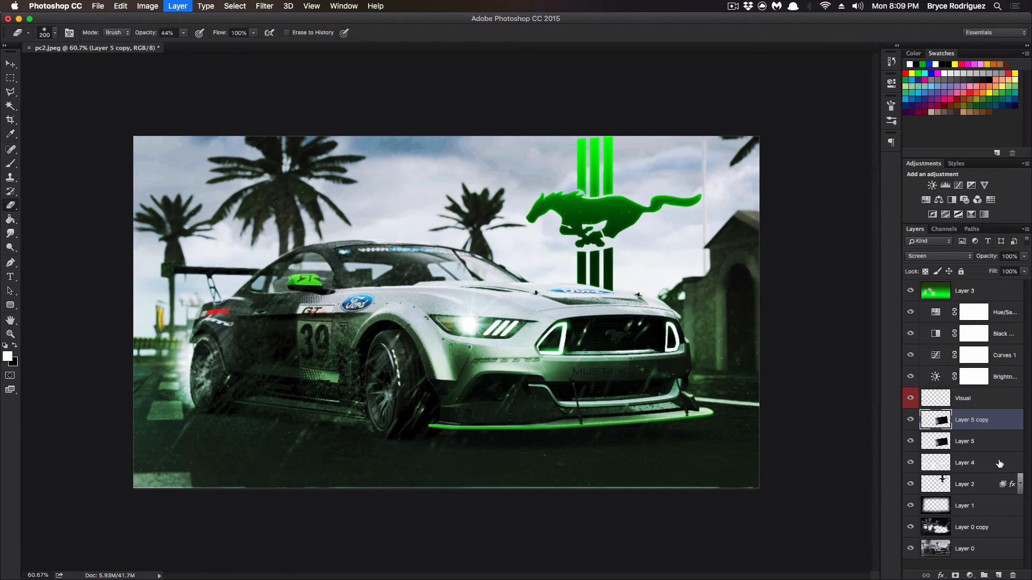
key(ctrl+t)
mouse_move(571, 329)
mouse_down()
mouse_move(695, 352)
mouse_move(773, 344)
mouse_move(782, 329)
mouse_move(784, 343)
mouse_up()
key(Return)
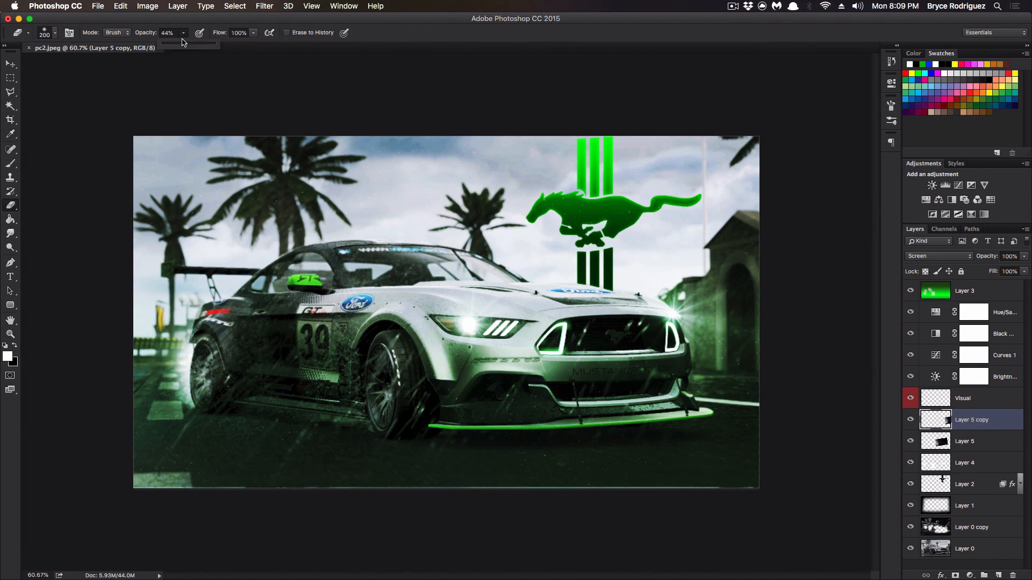
Step: Erase the flare copy where it overlaps the grille and front of the car at 100% opacity, and reshape it with a Perspective transform
key(0)
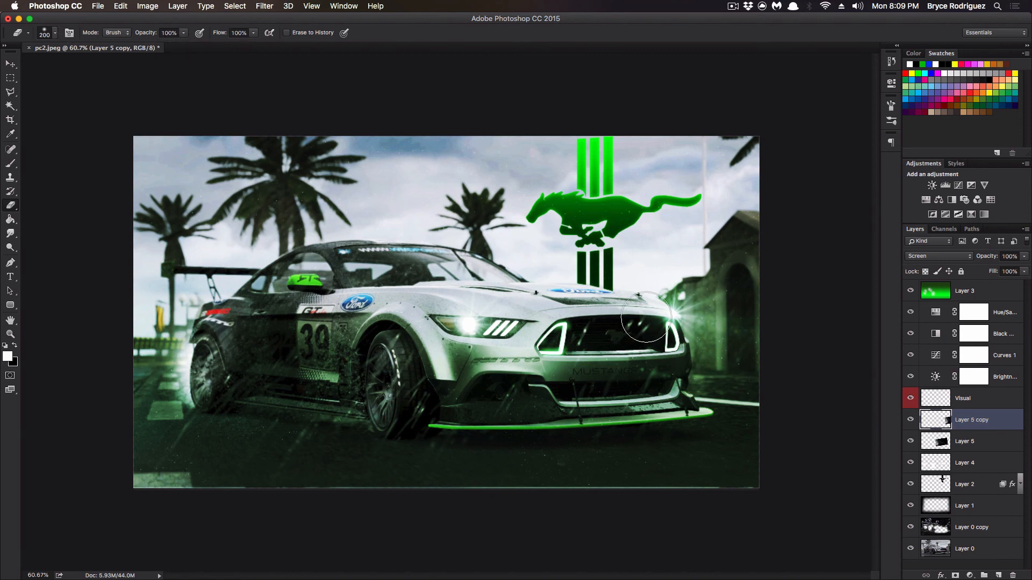
mouse_move(642, 322)
mouse_down()
mouse_move(661, 345)
mouse_move(642, 324)
mouse_move(652, 347)
mouse_move(664, 347)
mouse_up()
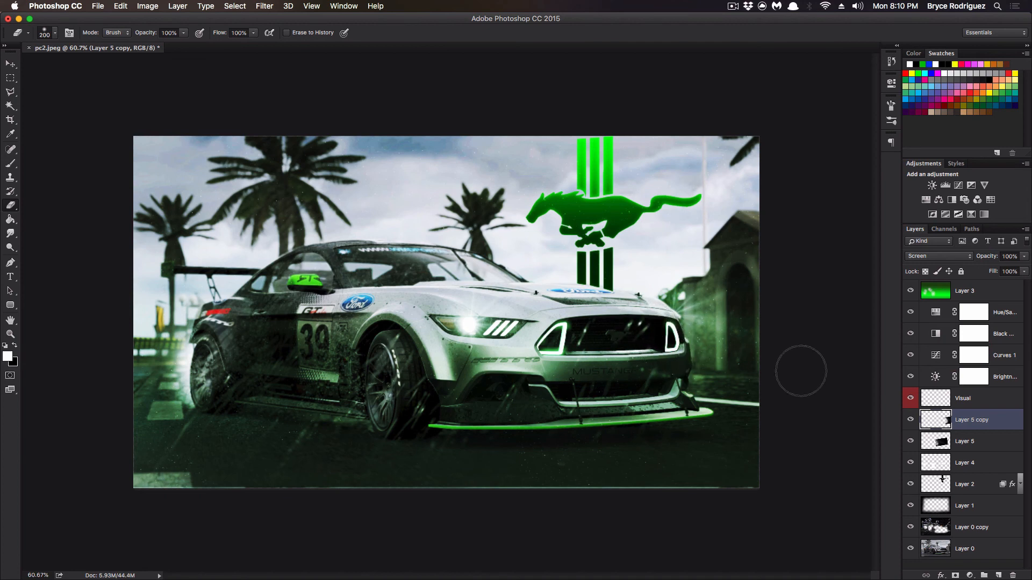
click(98, 6)
mouse_move(121, 6)
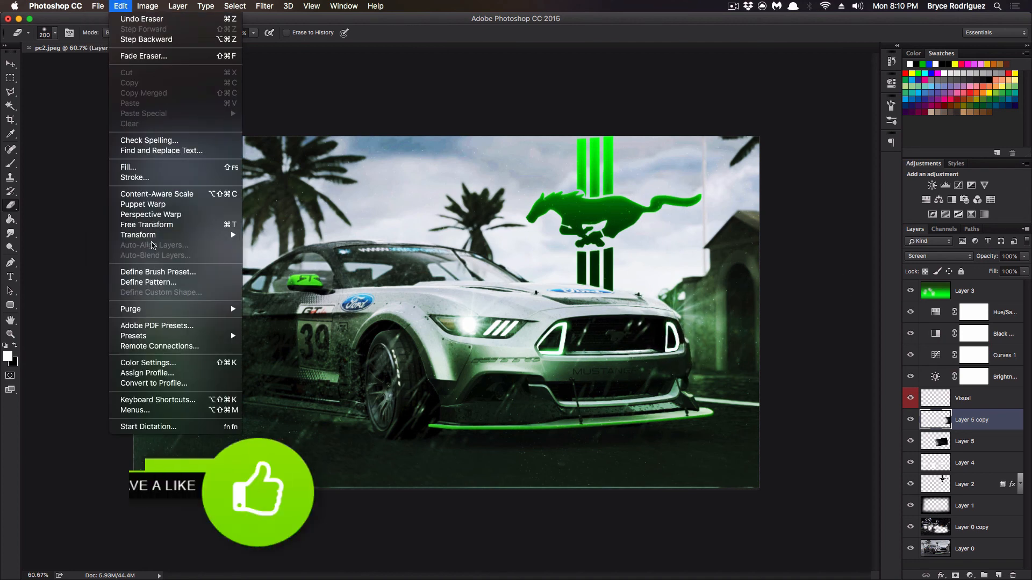
mouse_move(161, 237)
click(281, 295)
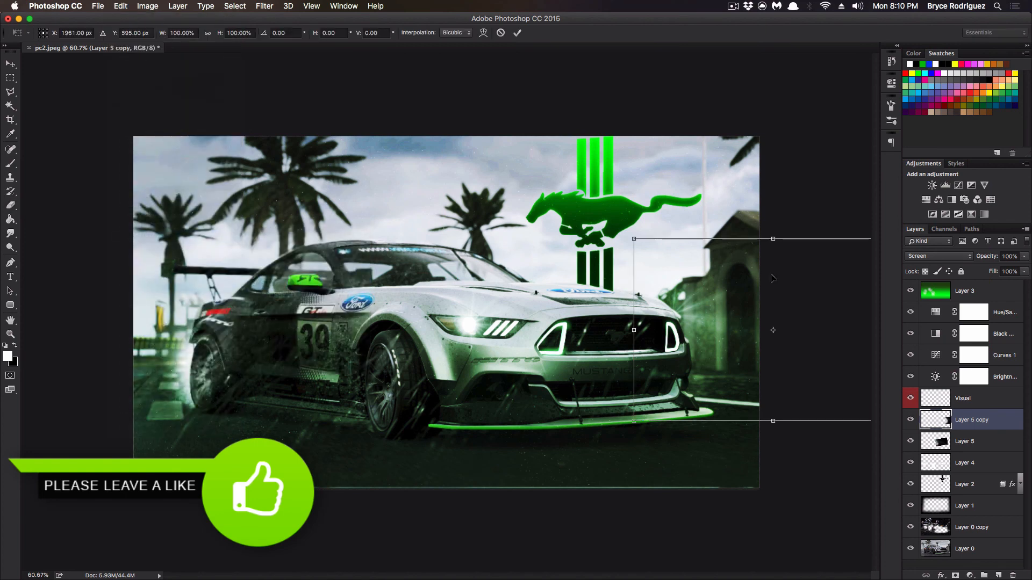
mouse_move(634, 240)
mouse_down()
mouse_move(647, 242)
mouse_move(626, 254)
mouse_up()
key(Return)
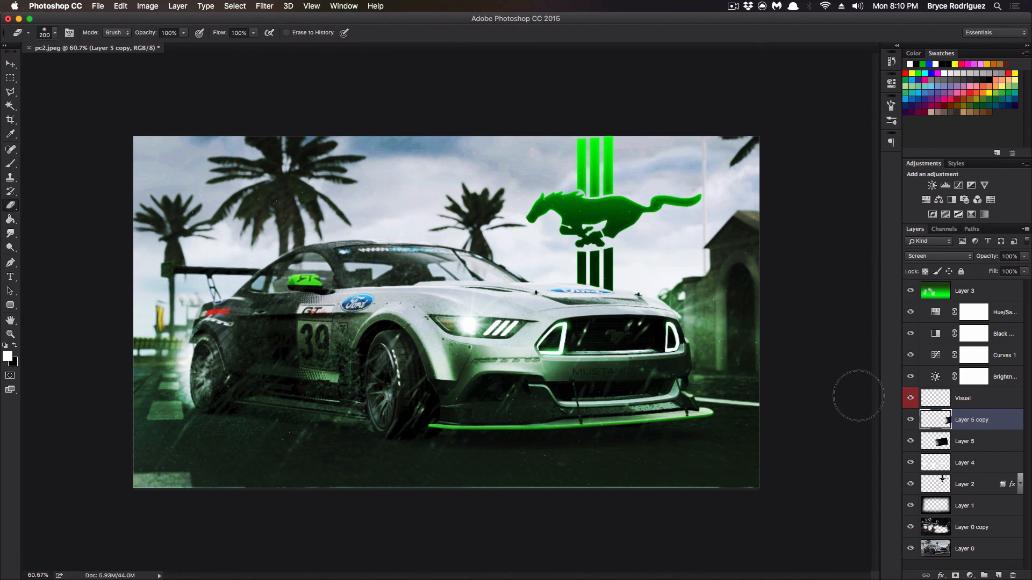
Step: Reshape the original flare on Layer 5 with a Perspective transform and nudge its star back over the near headlight
click(1005, 449)
click(120, 6)
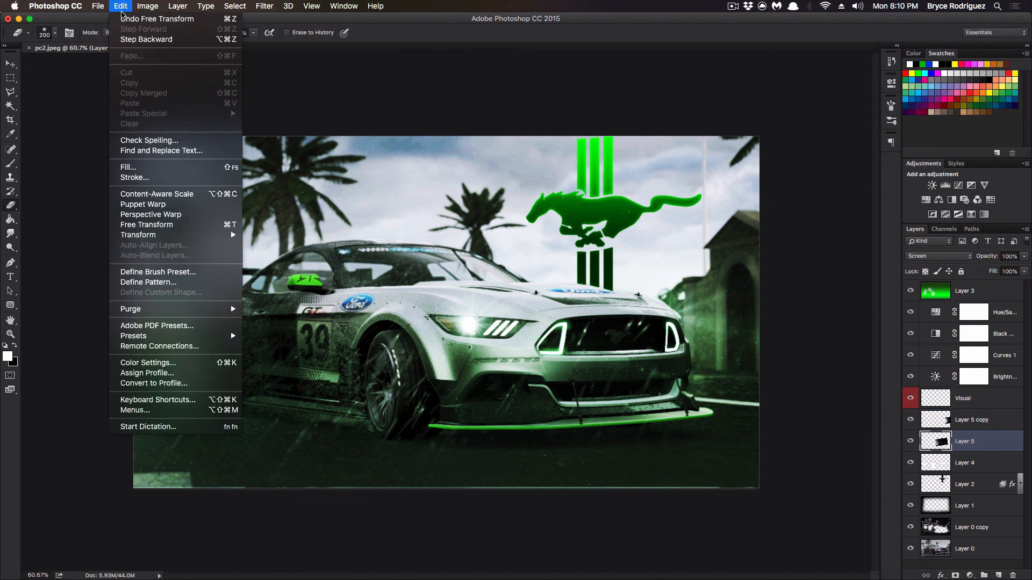
mouse_move(166, 236)
click(274, 292)
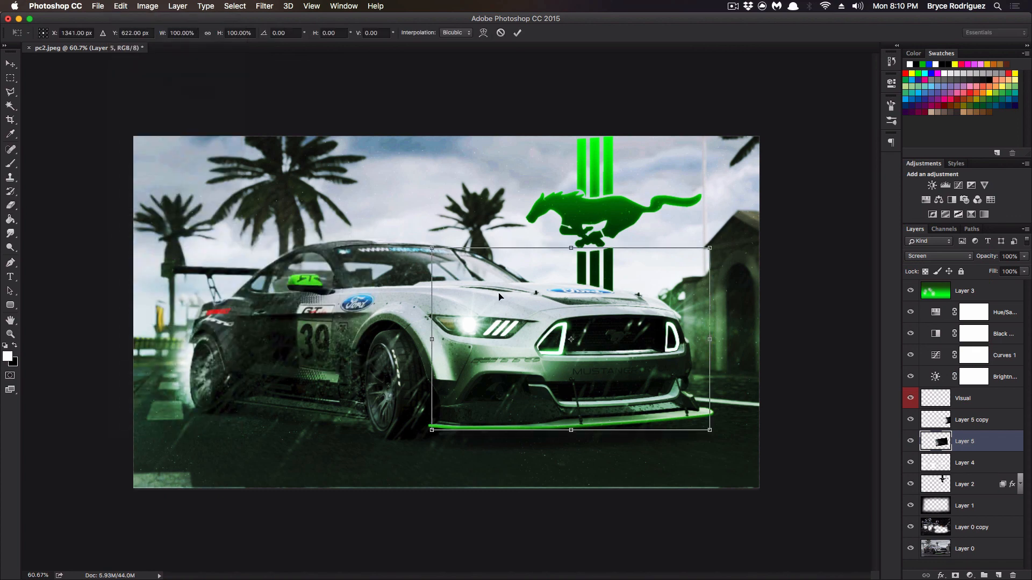
drag(432, 250, 430, 274)
key(ctrl+z)
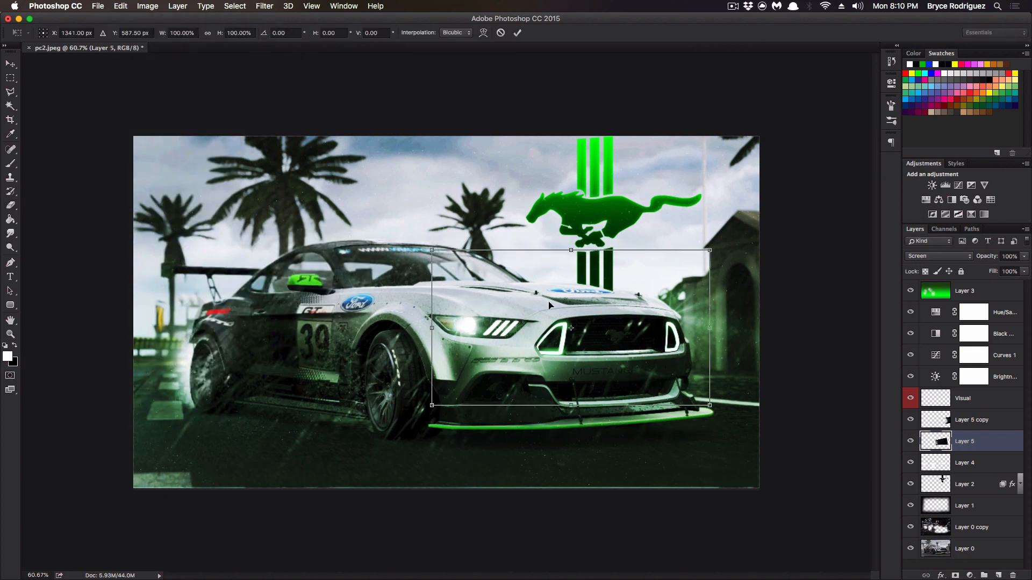
drag(581, 327, 585, 324)
key(Return)
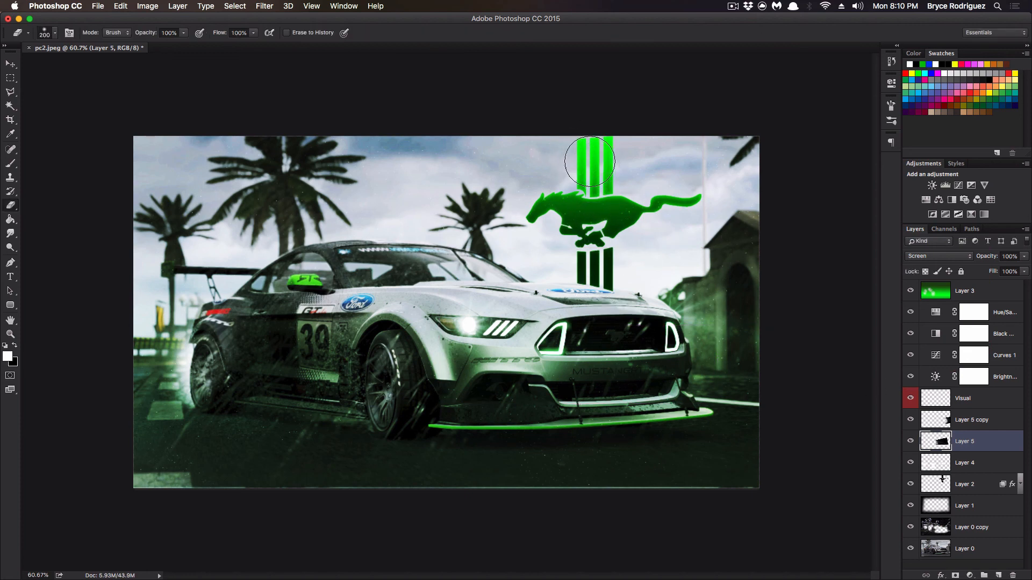
Step: Stretch the Mustang logo on Layer 2 upward with Content-Aware Scale so its stripes extend past the photo's top edge
click(10, 334)
click(604, 206)
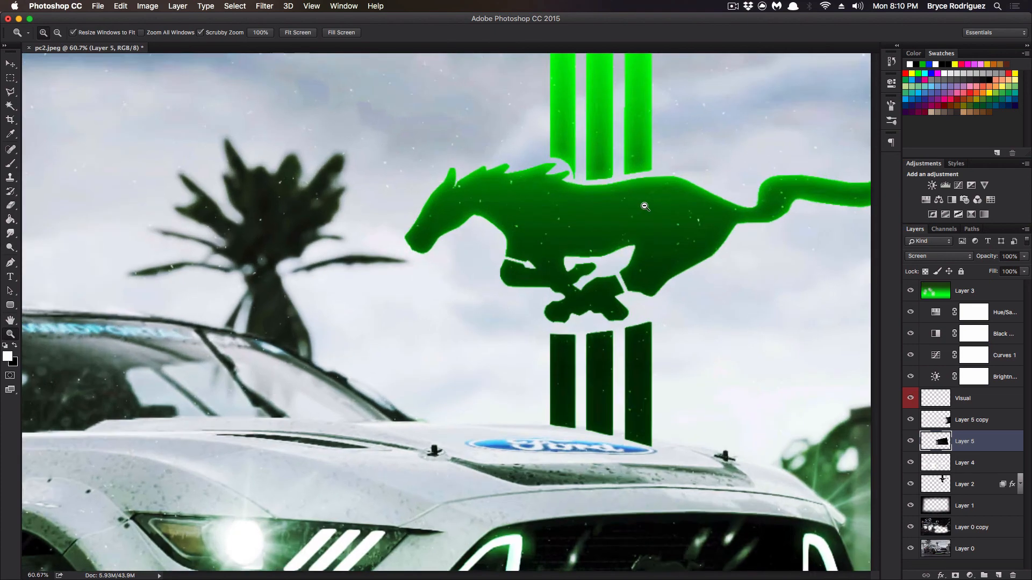
drag(563, 467, 539, 426)
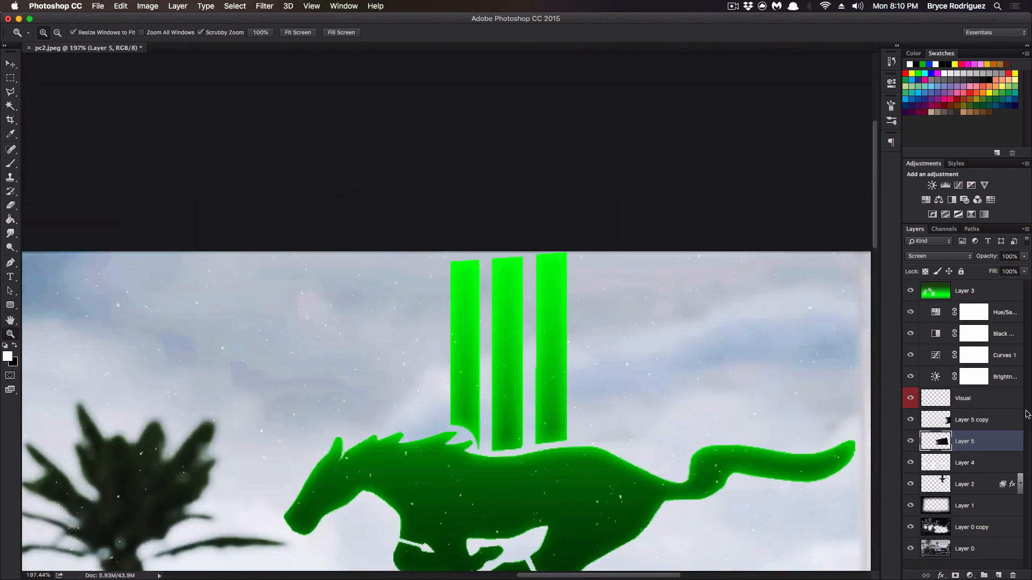
click(984, 406)
click(975, 491)
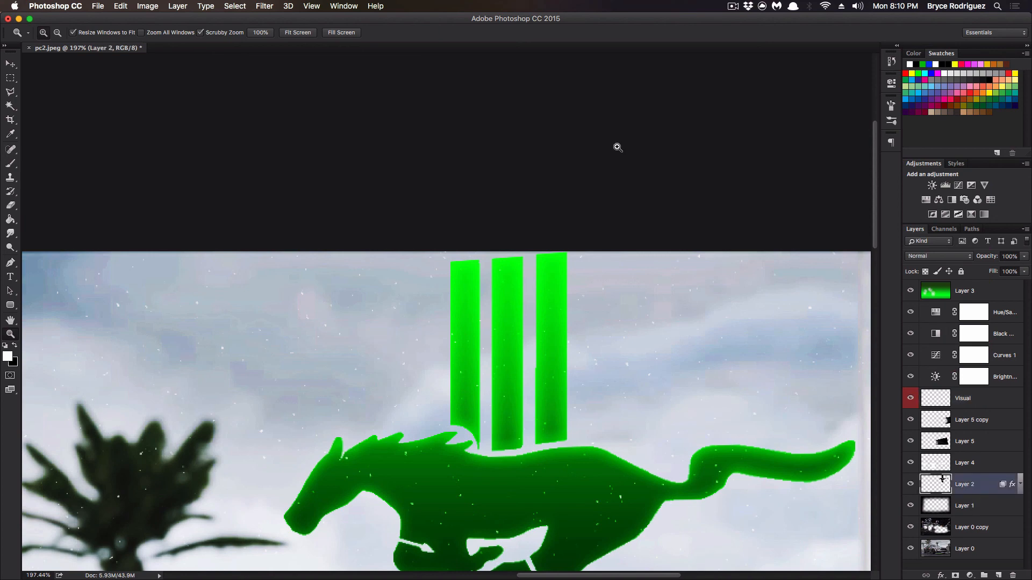
click(75, 4)
mouse_move(120, 6)
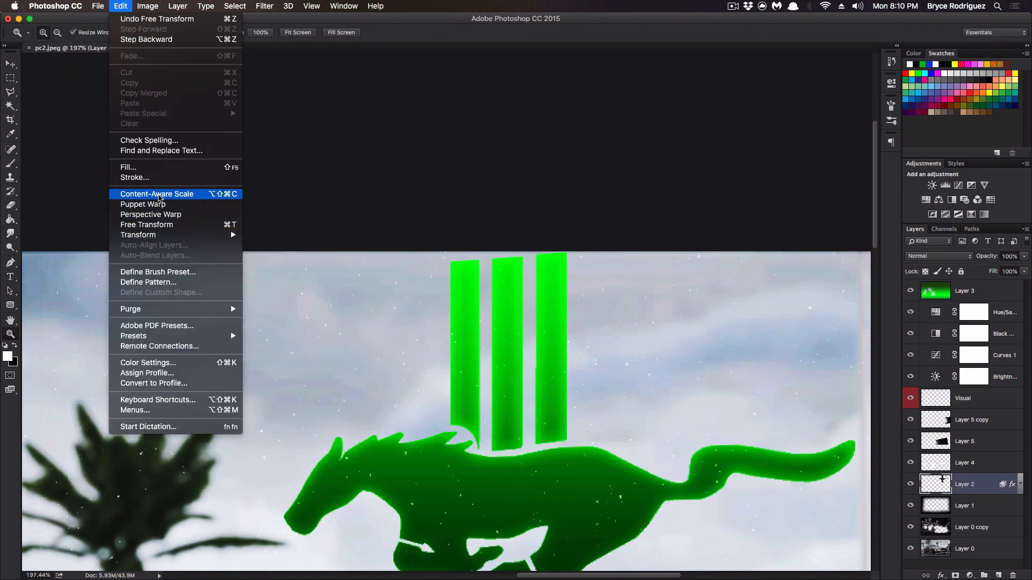
click(134, 192)
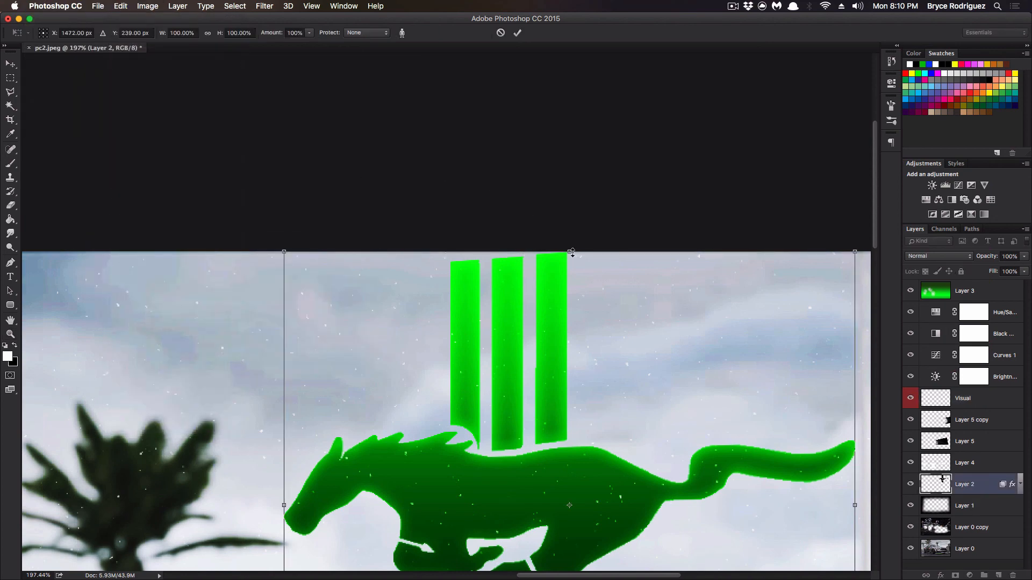
drag(572, 252, 572, 231)
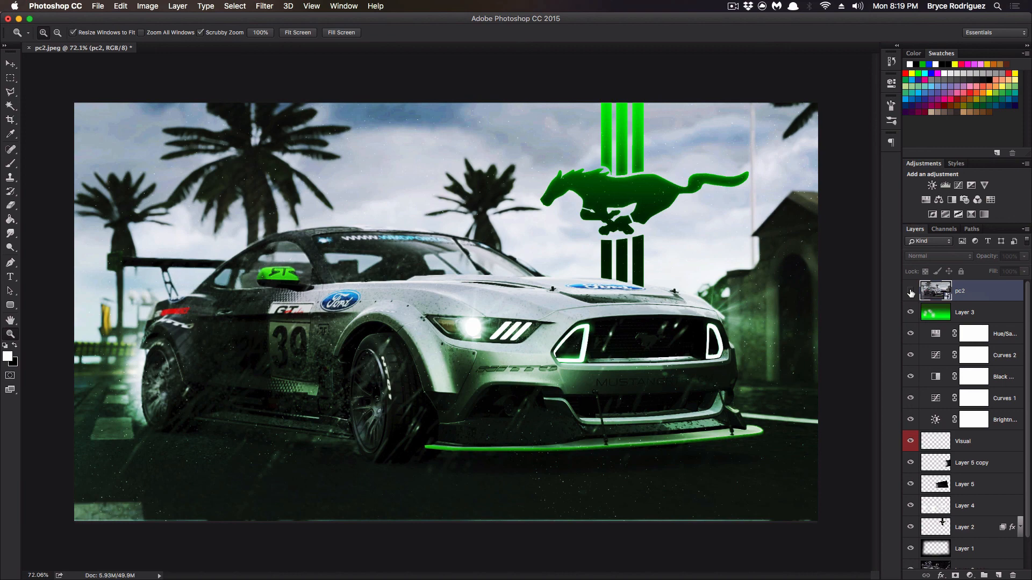
Step: Compare the finished edit with the original photo by repeatedly showing and hiding the pc2 layer, leaving it hidden
click(910, 291)
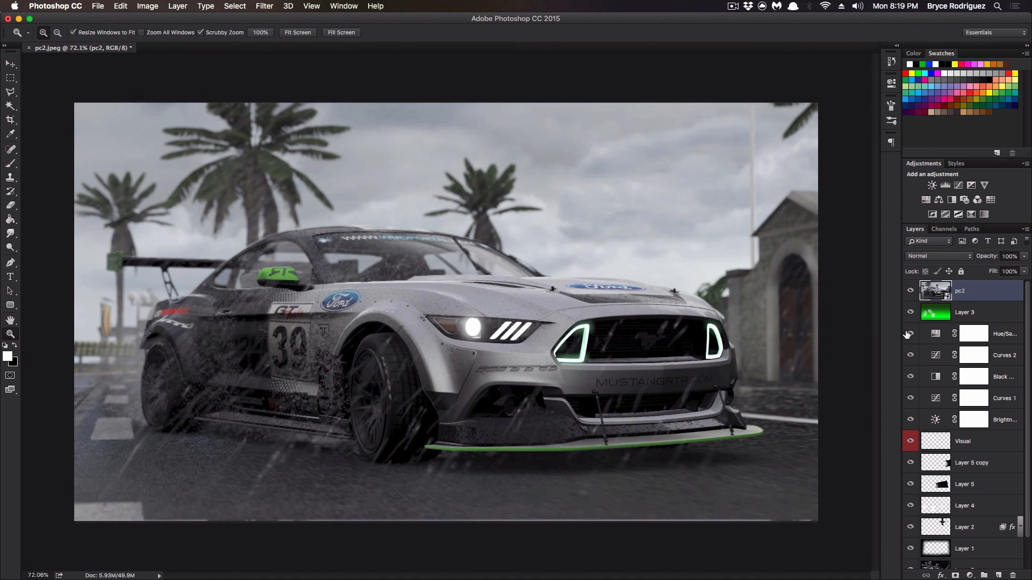
click(911, 292)
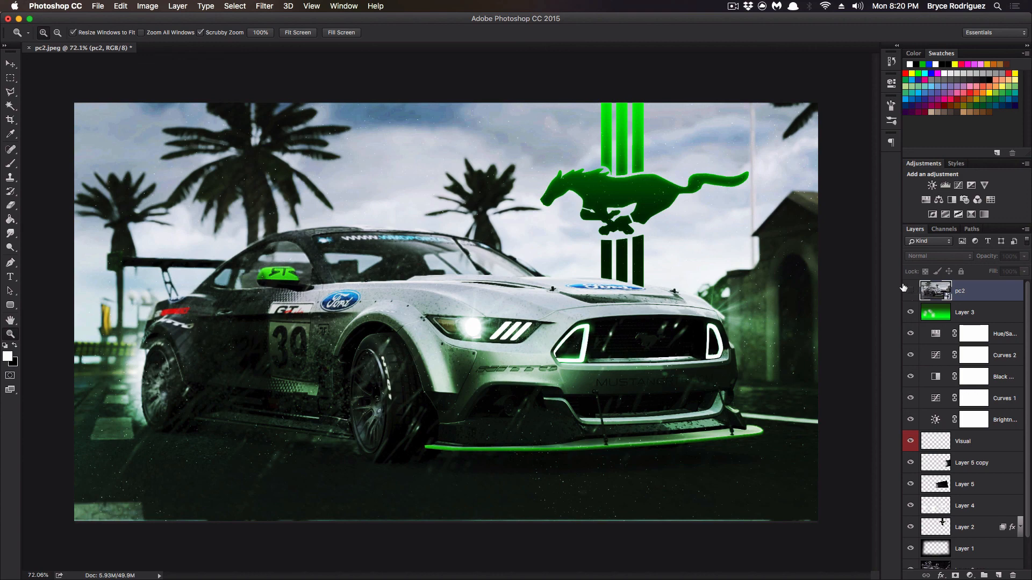
click(905, 289)
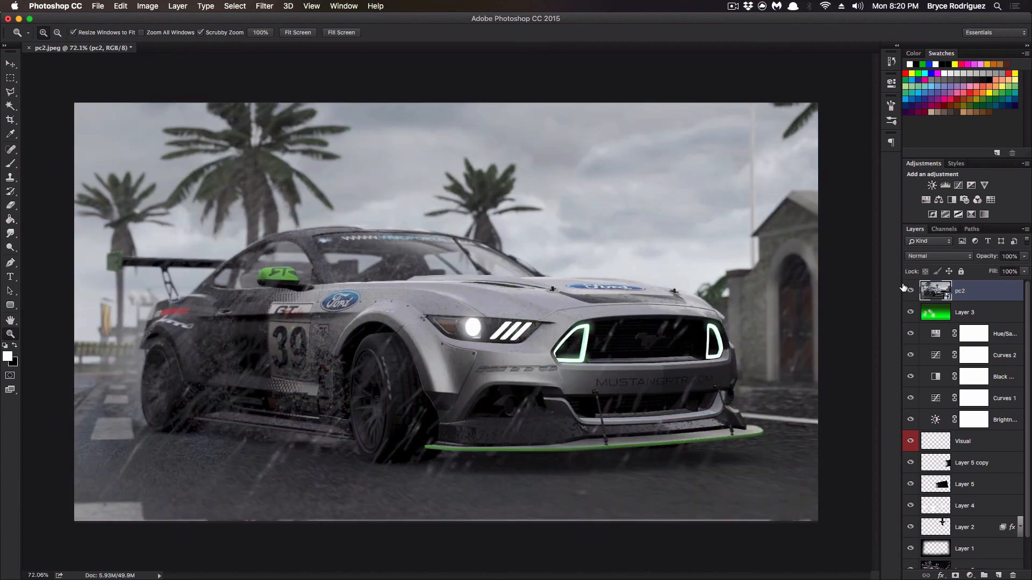
click(904, 290)
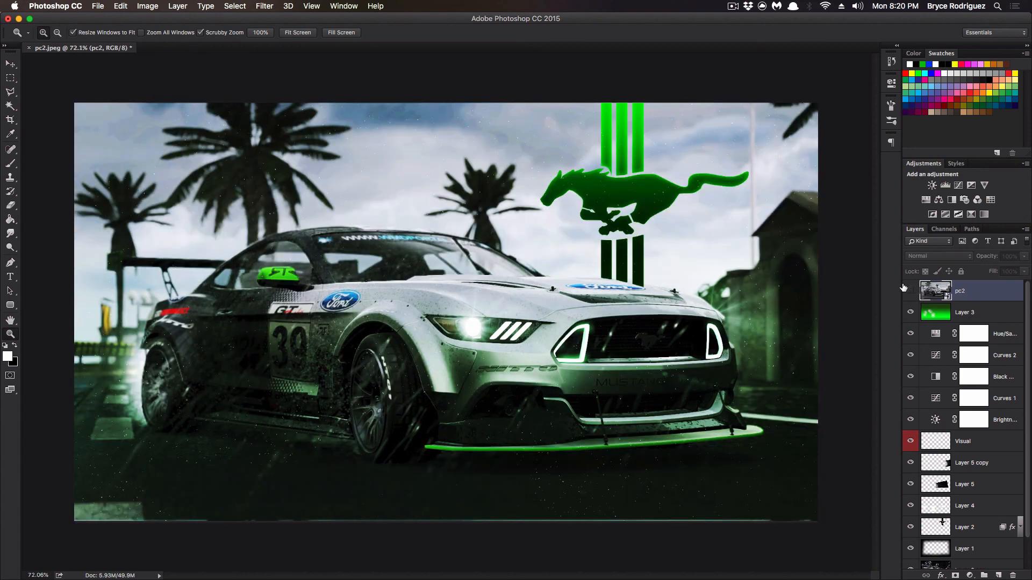
click(11, 64)
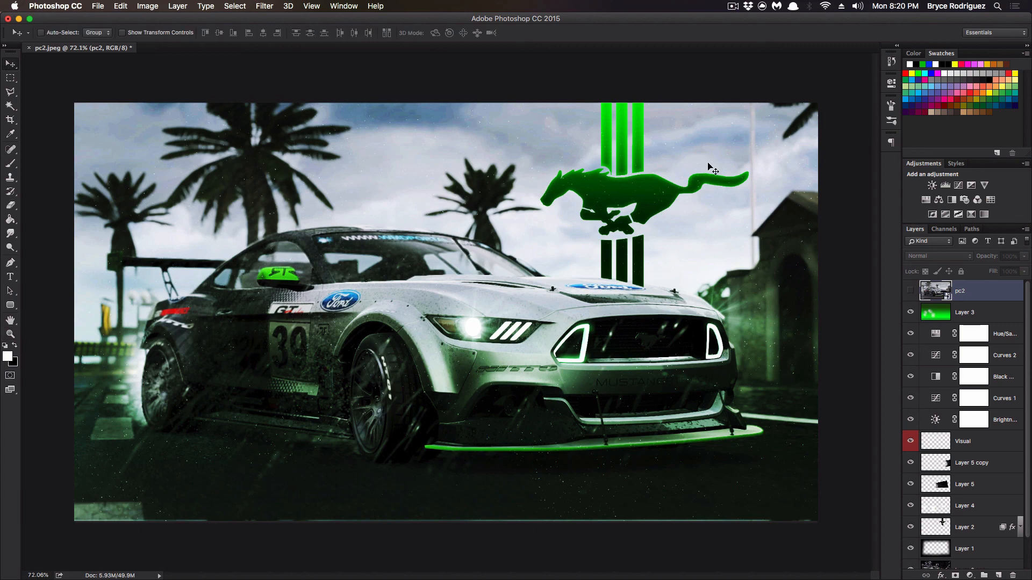